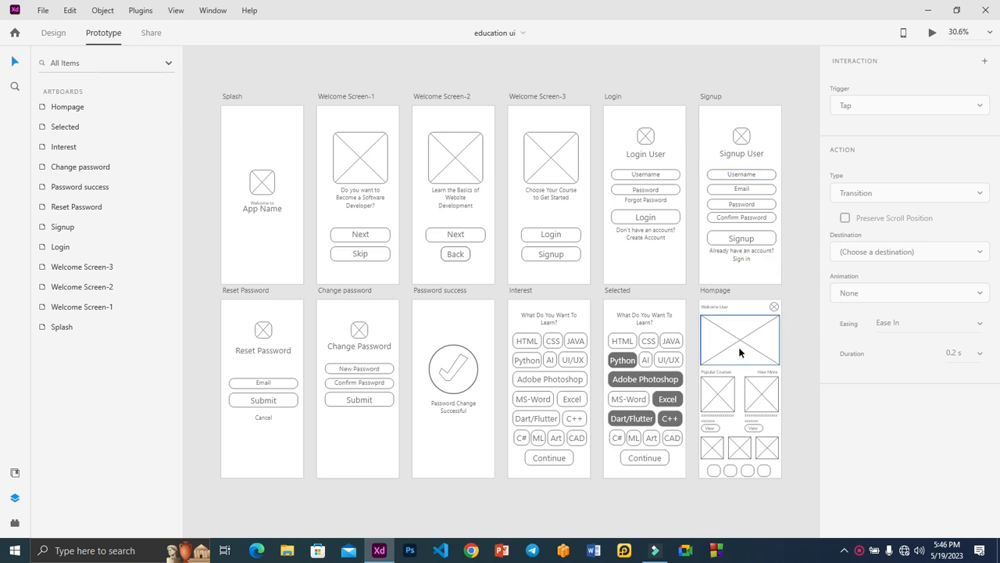
- Duplicate the Hompage artboard in Design mode and place the copy at the start of a new row below Reset Password
left_click(746, 309)
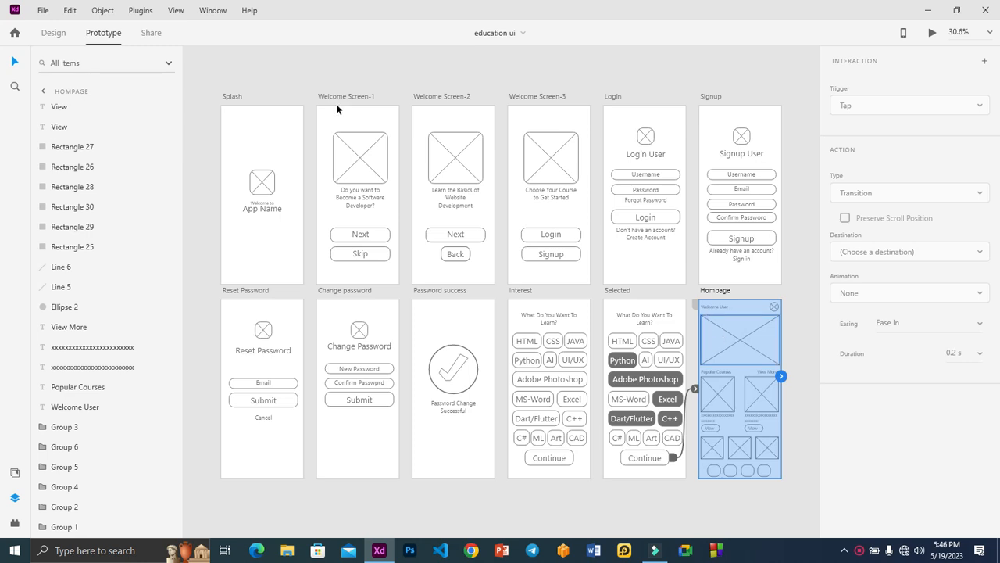
left_click(51, 32)
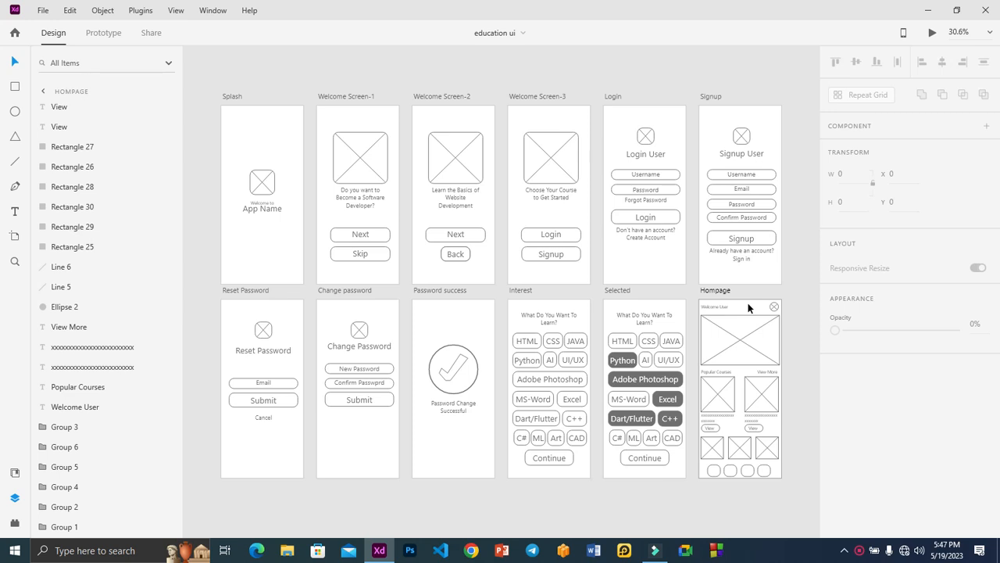
key("ctrl+3")
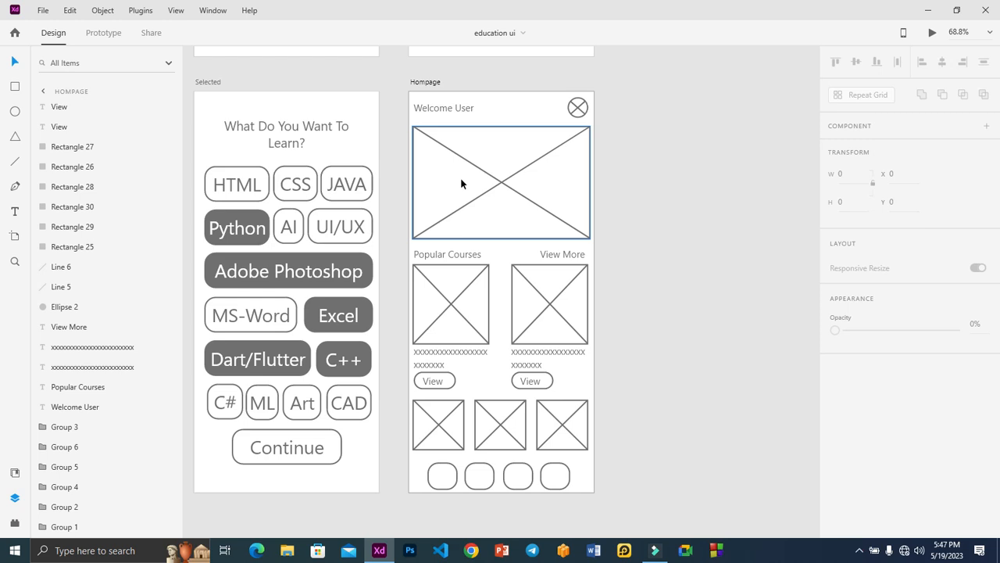
left_click(435, 84)
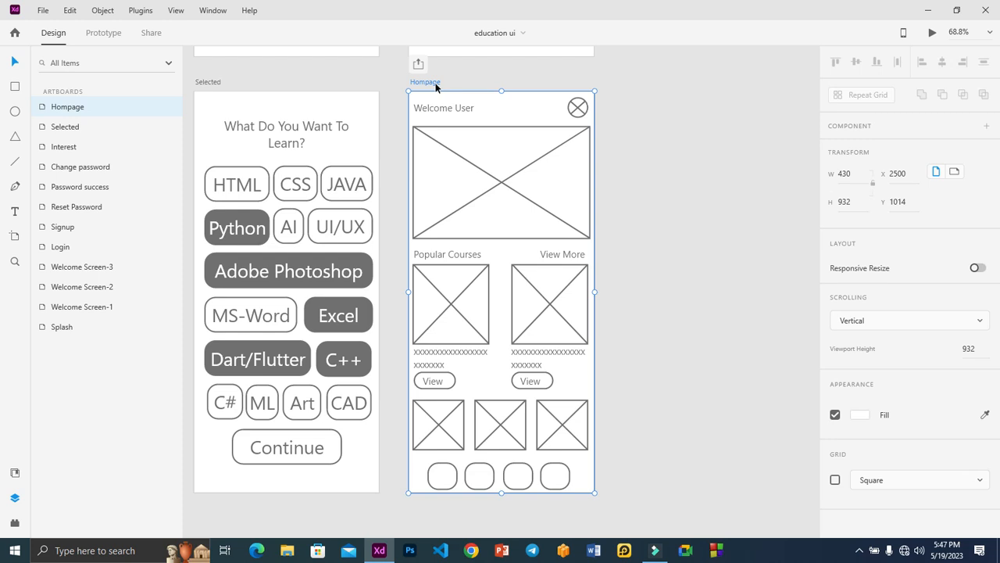
key("ctrl+d")
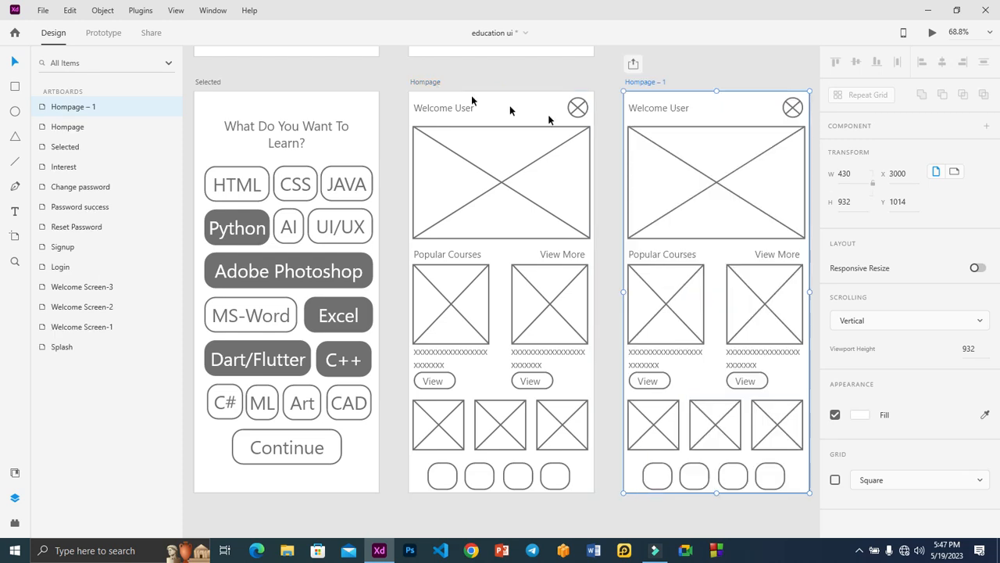
left_click_drag(647, 84, 383, 389)
scroll(549, 405, "down", 1)
scroll(549, 406, "down", 6)
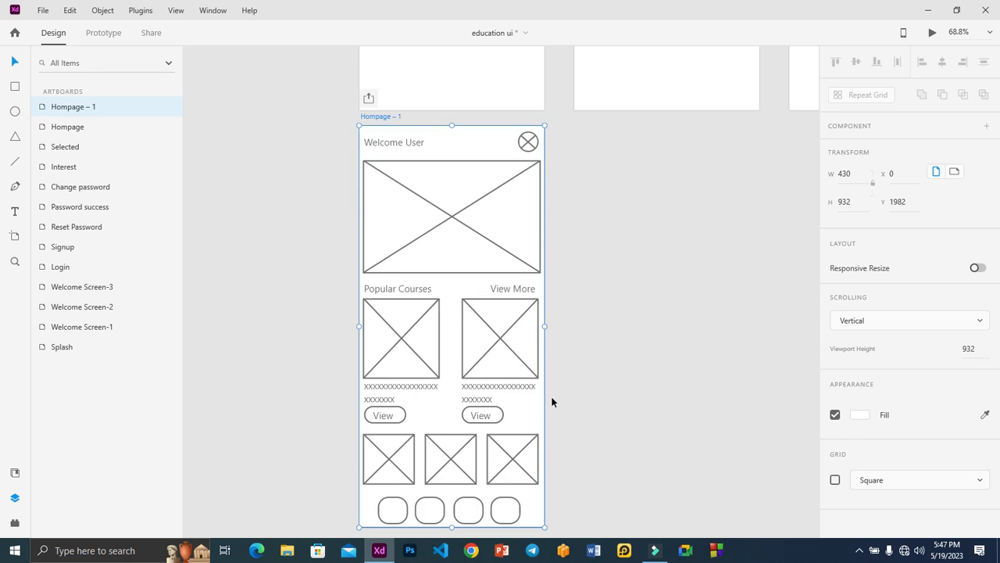
left_click(576, 362)
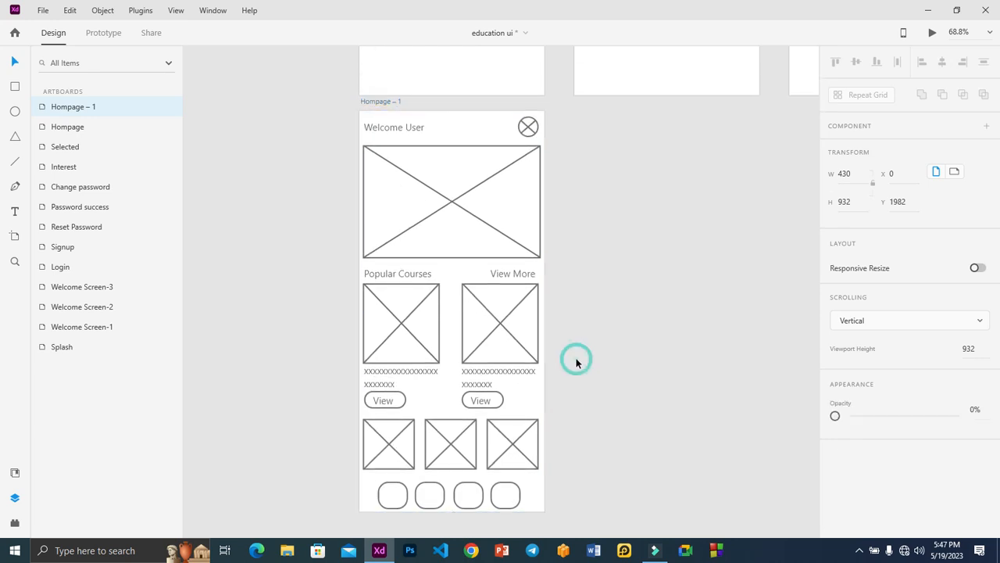
- Widen the Back button outline on Welcome Screen-2 evenly from both sides to a width of about 314
key("ctrl+0")
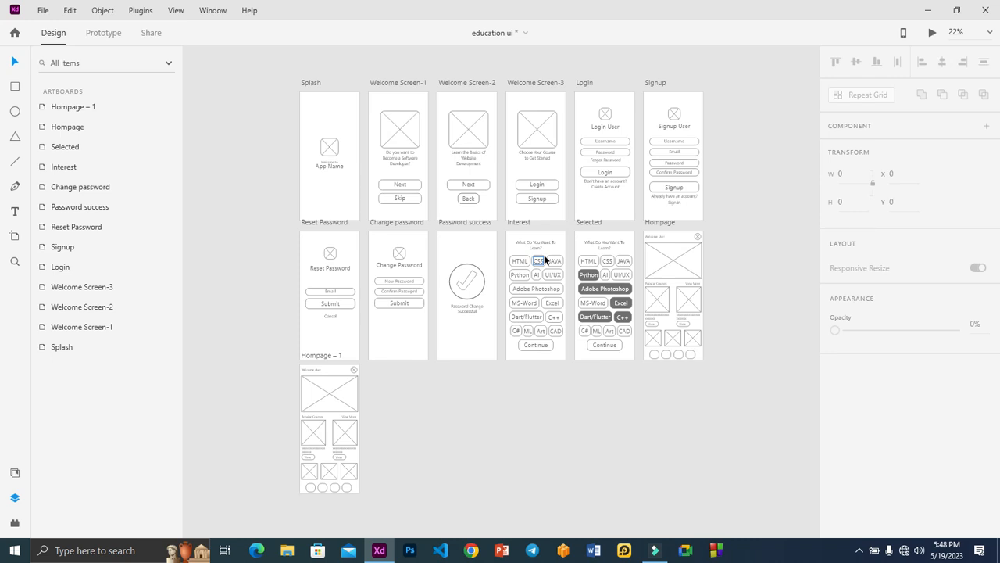
left_click(477, 202)
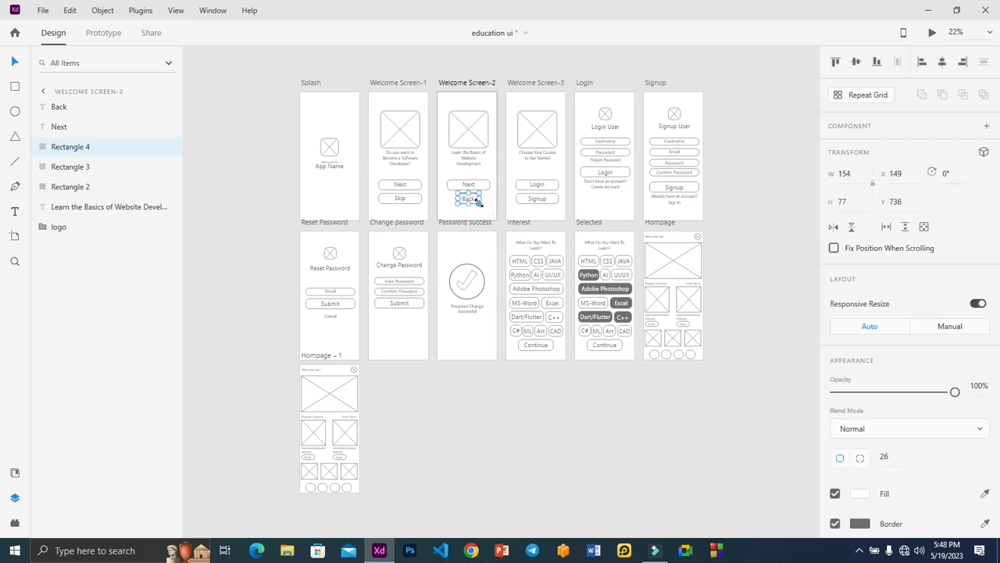
left_click_drag(481, 199, 448, 199)
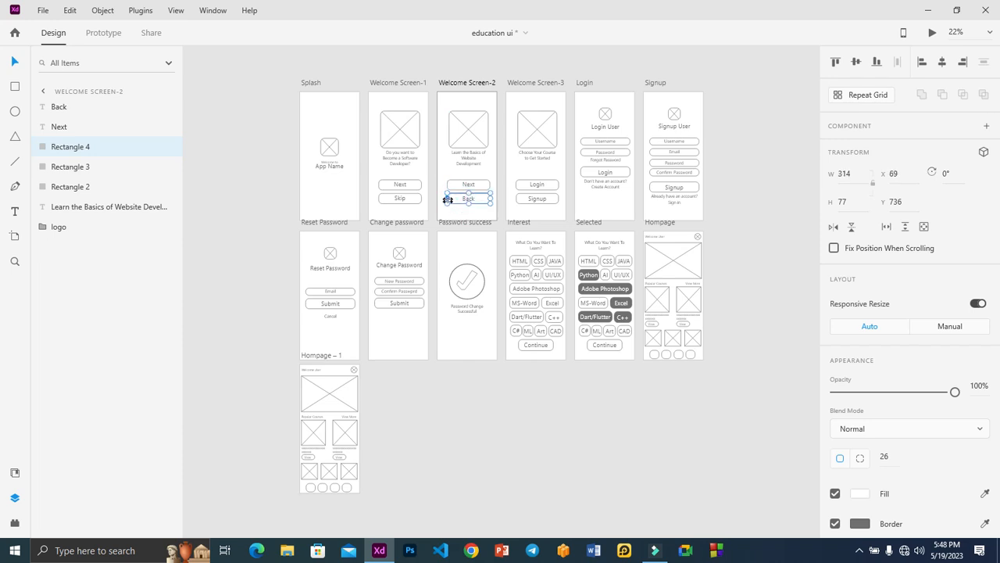
left_click(500, 268)
key("ctrl+z")
left_click(501, 390)
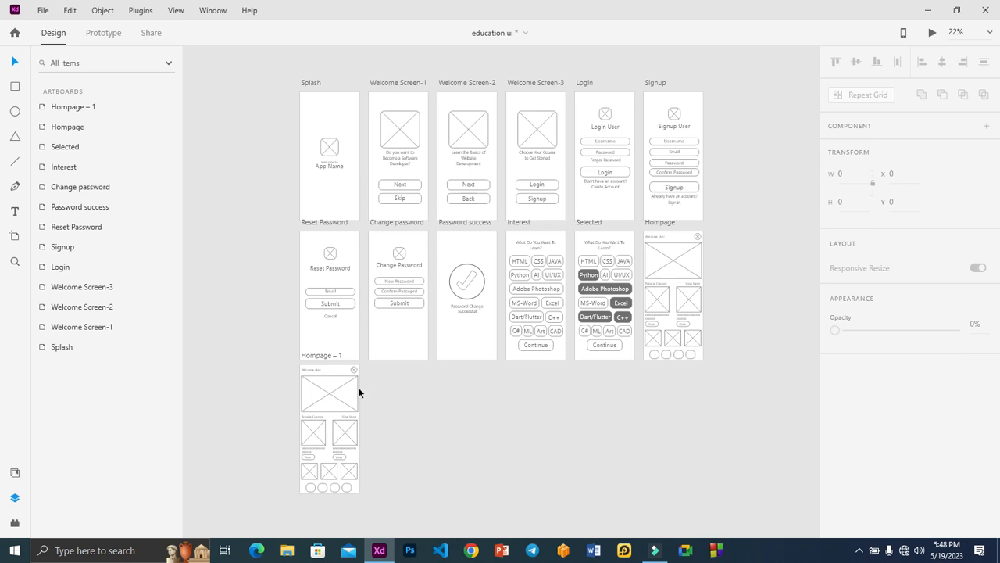
- Delete the large banner image placeholder from the Hompage – 1 artboard
left_click(336, 367)
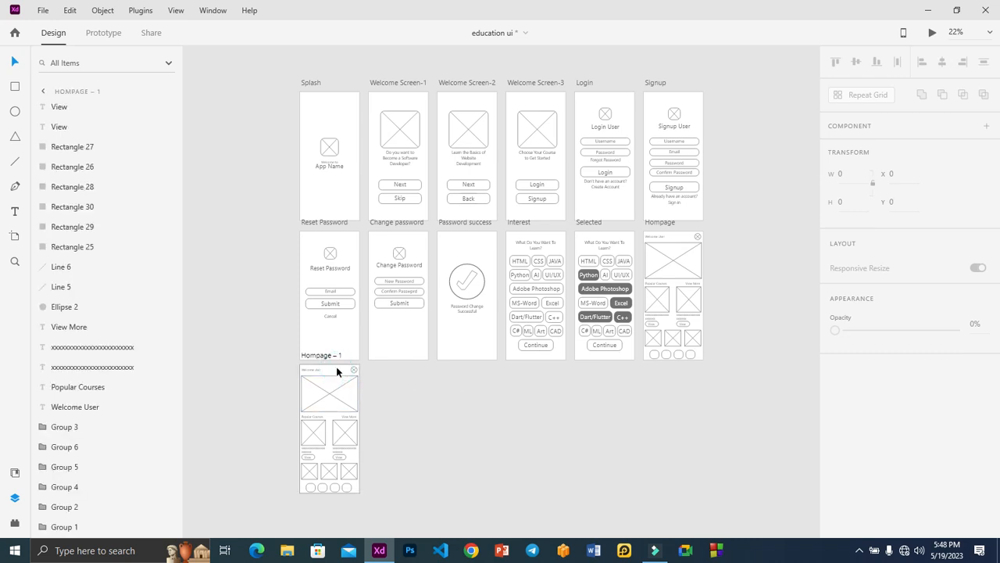
key("ctrl+3")
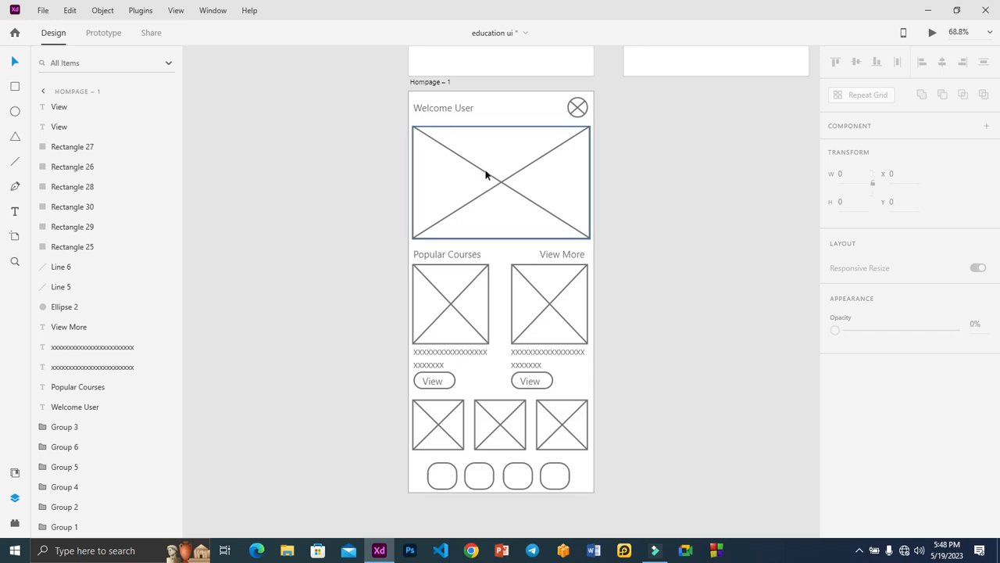
left_click(488, 130)
key("Delete")
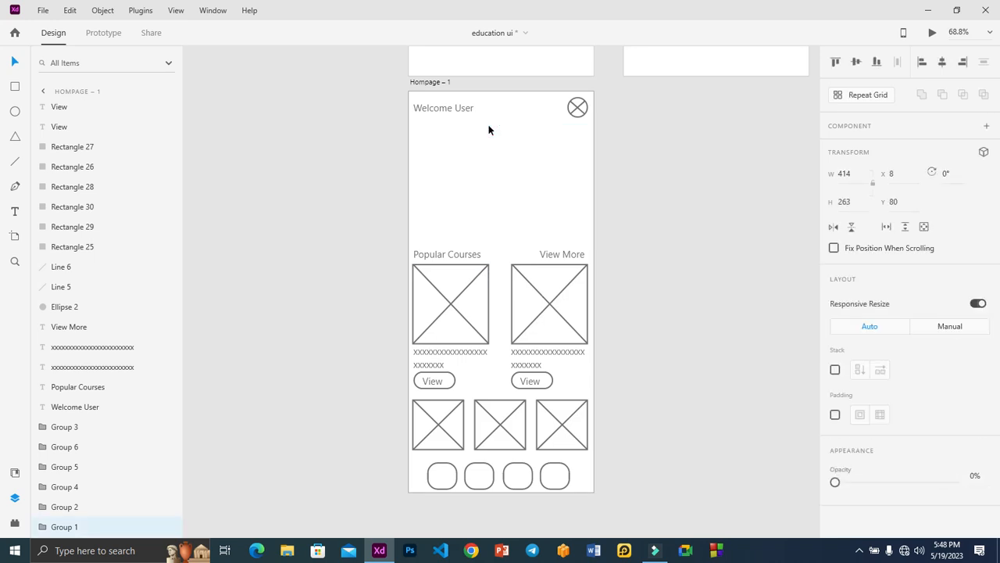
- Copy the first Popular Courses placeholder under Welcome User, resize it to about 115 × 138, and duplicate it into a row of three
left_click(436, 292)
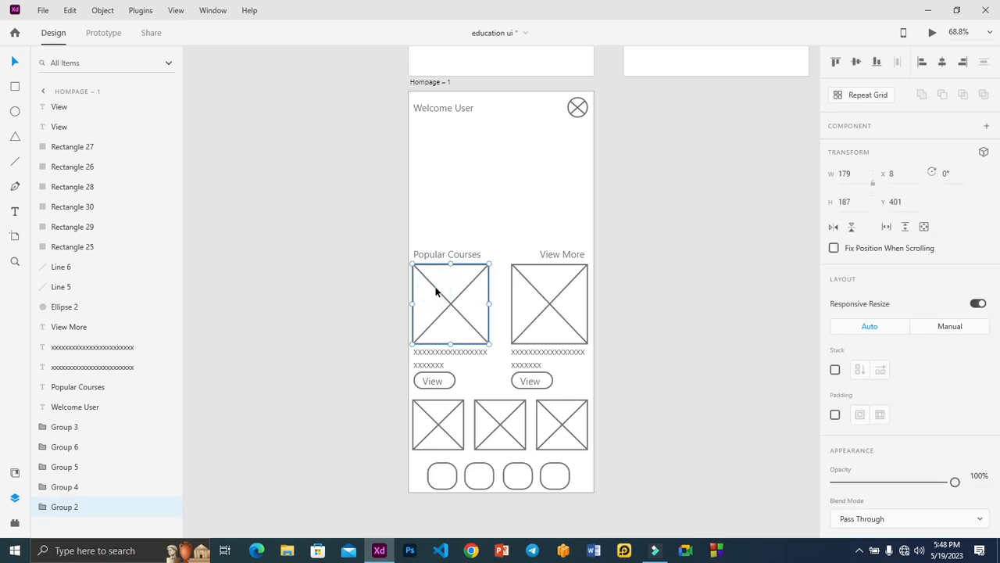
left_click_drag(436, 291, 443, 153)
left_click_drag(493, 201, 467, 202)
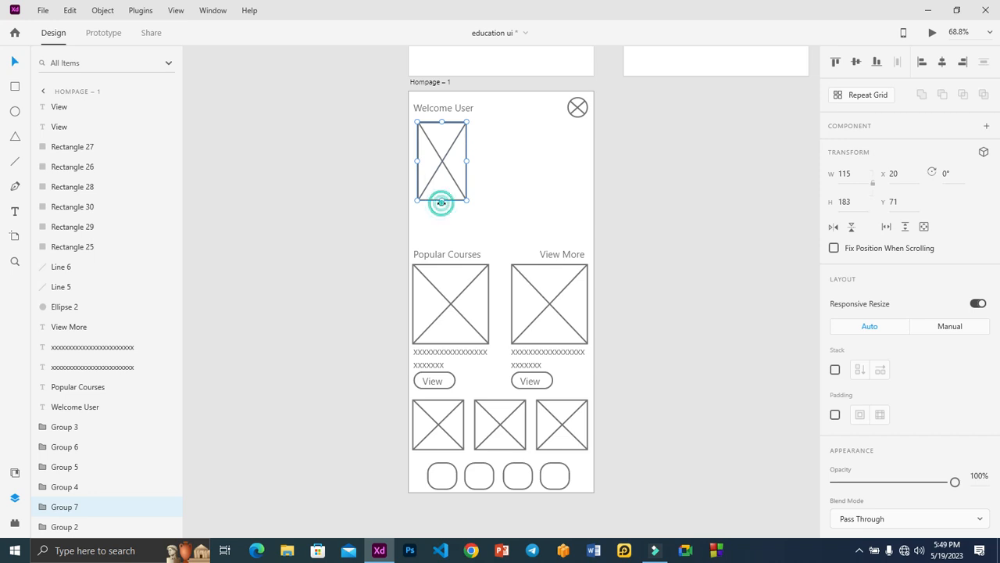
left_click_drag(441, 201, 551, 156)
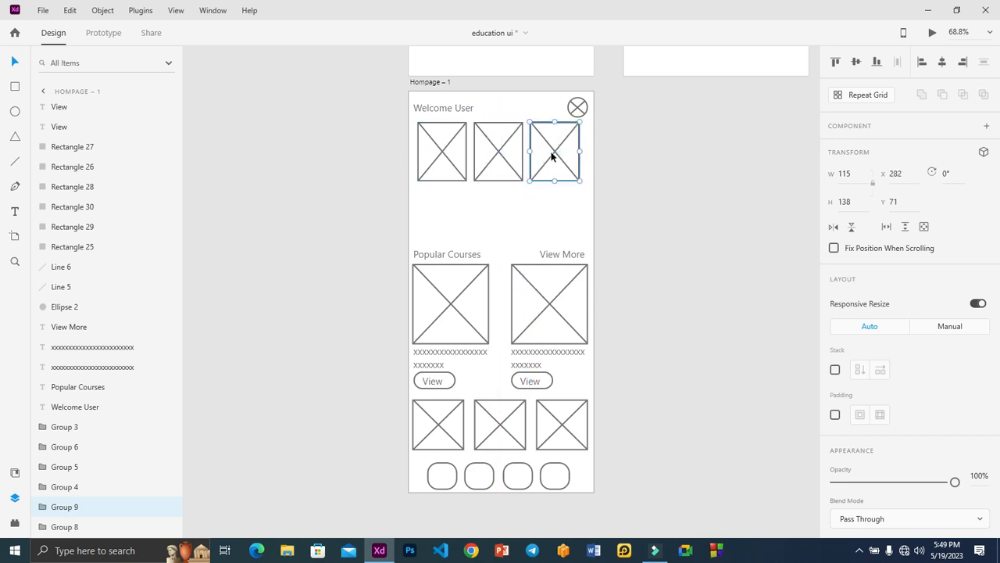
- Spread the three new placeholders evenly across the artboard's width and shift the row slightly down from the header
left_click(450, 158, "shift")
left_click(497, 152, "shift")
left_click_drag(579, 151, 587, 151)
left_click_drag(418, 150, 415, 148)
left_click(662, 171)
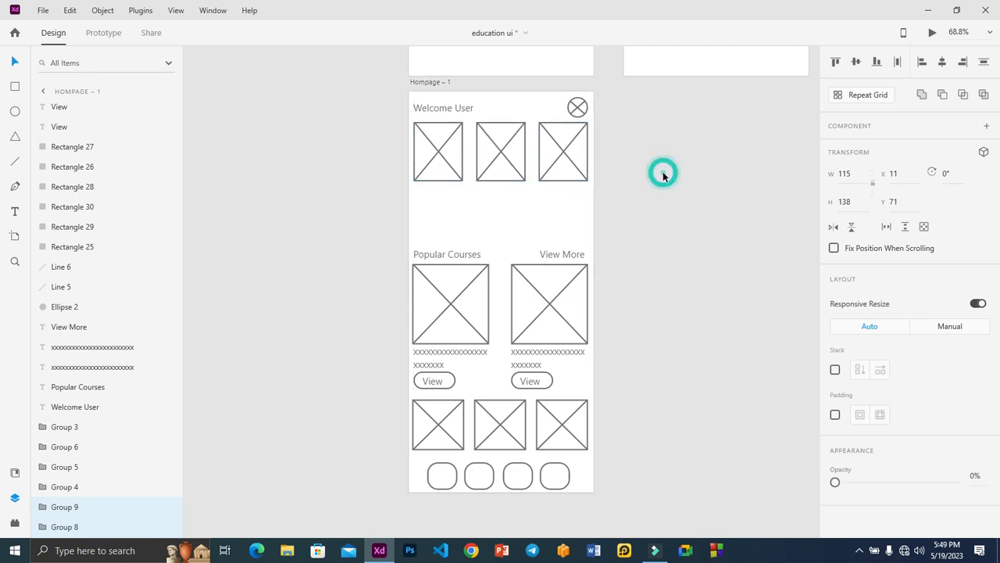
left_click_drag(636, 188, 393, 121)
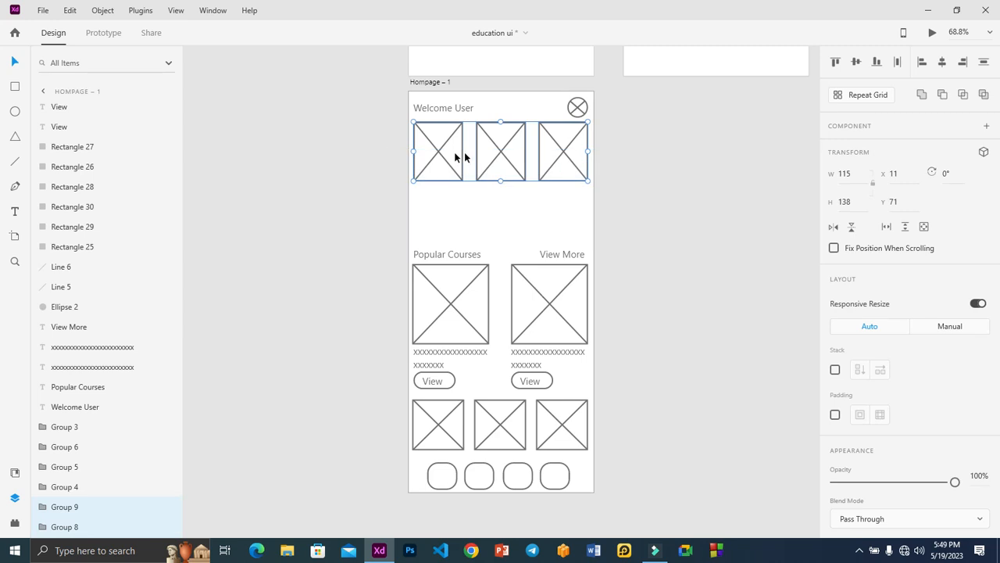
left_click_drag(470, 157, 500, 217)
key("Delete")
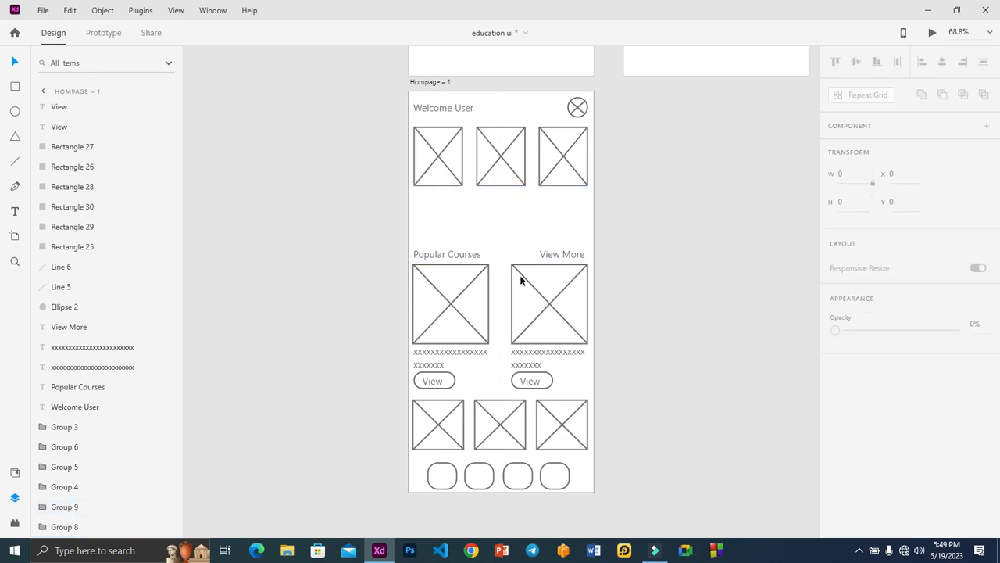
- Copy the first Popular Courses caption with its View button to just beneath the first placeholder of the new row
left_click(456, 356)
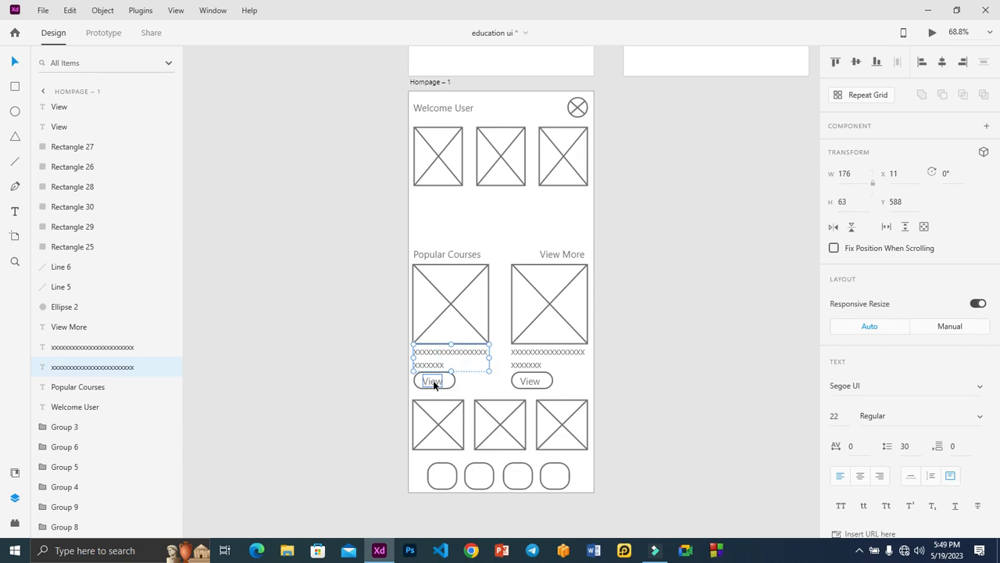
left_click(433, 380, "shift")
left_click(450, 382, "shift")
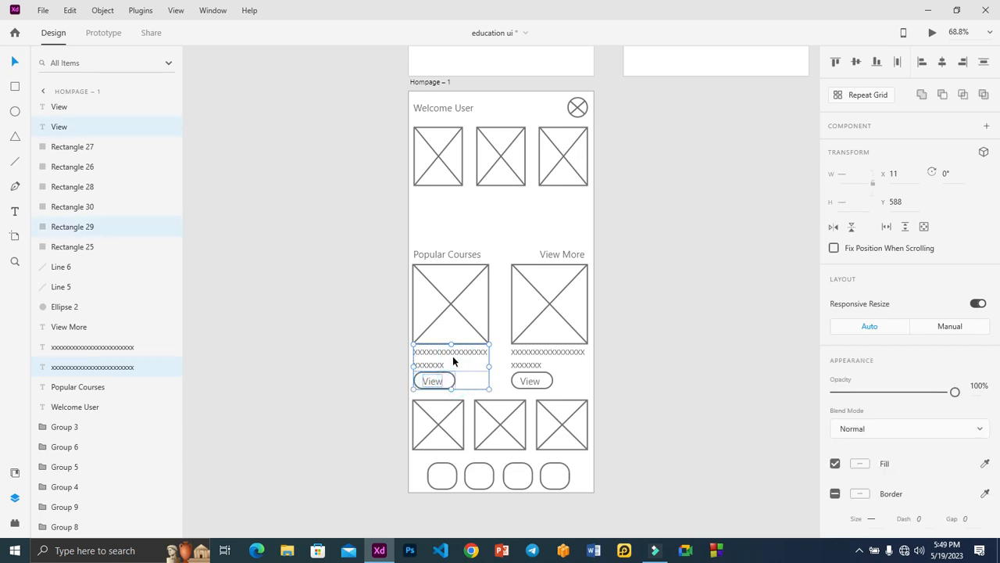
left_click_drag(441, 354, 440, 198)
- Position the copied caption at about X 16, Y 216 and narrow its text box to about 110
key("z")
left_click_drag(380, 112, 625, 239)
key("v")
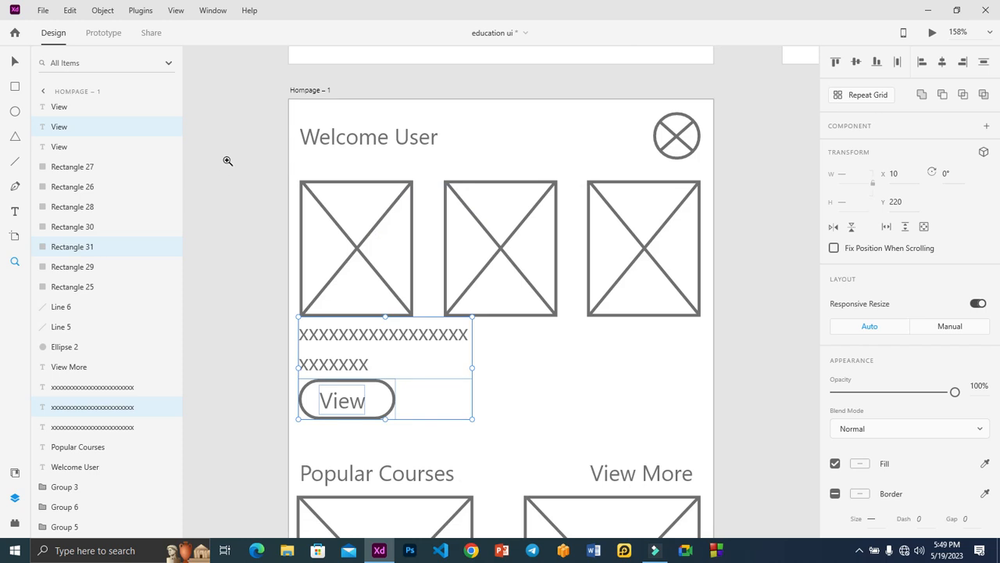
left_click_drag(333, 335, 520, 360)
left_click(359, 338)
left_click_drag(359, 336, 365, 329)
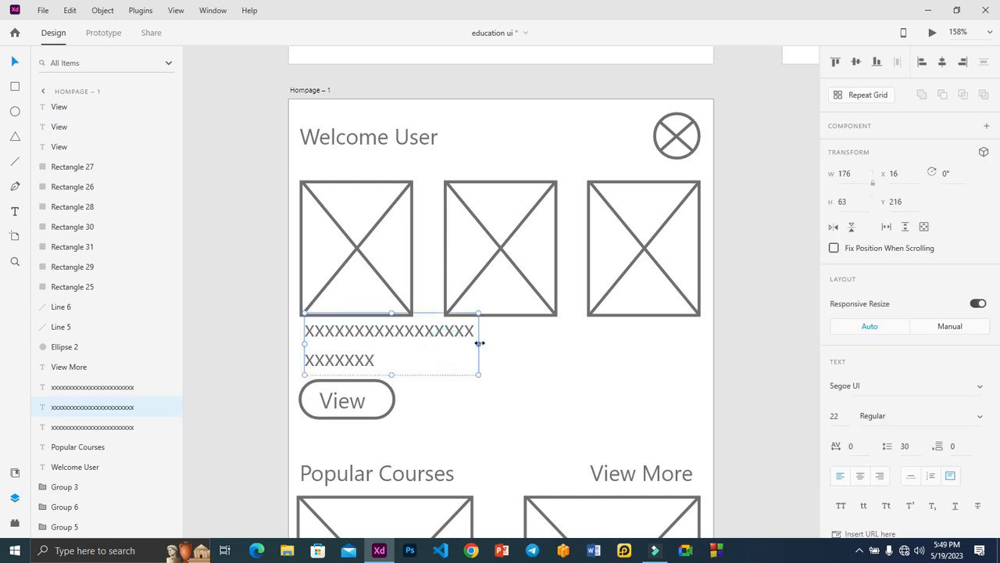
left_click_drag(478, 342, 413, 342)
- Move the copied View label and its button outline down to just above the Popular Courses heading
left_click(360, 401)
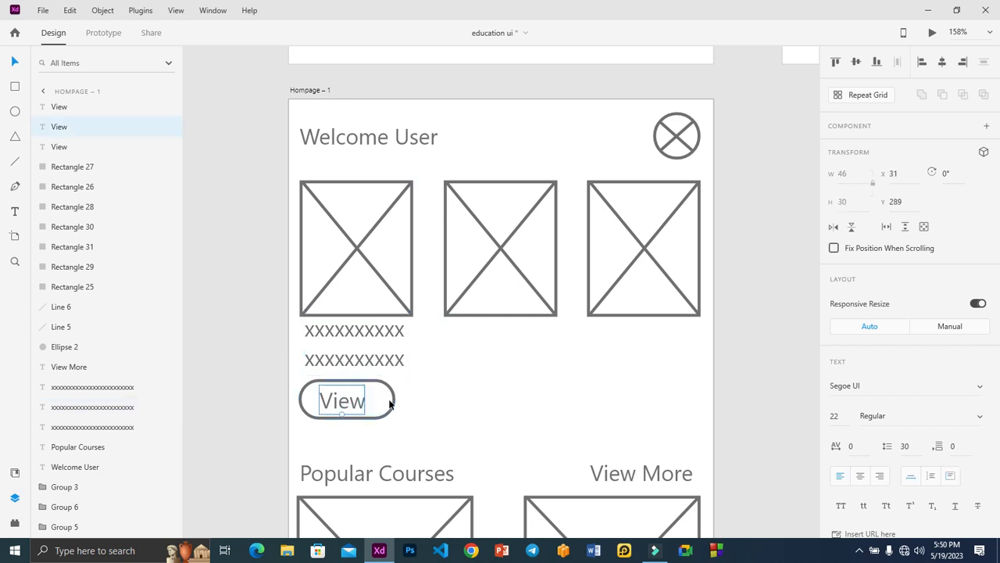
left_click(393, 404, "shift")
left_click_drag(360, 401, 367, 432)
- Delete the last eight characters of the copied caption and fit its text box to a height of about 60
left_click(365, 361)
left_click_drag(357, 375, 357, 402)
double_click(376, 361)
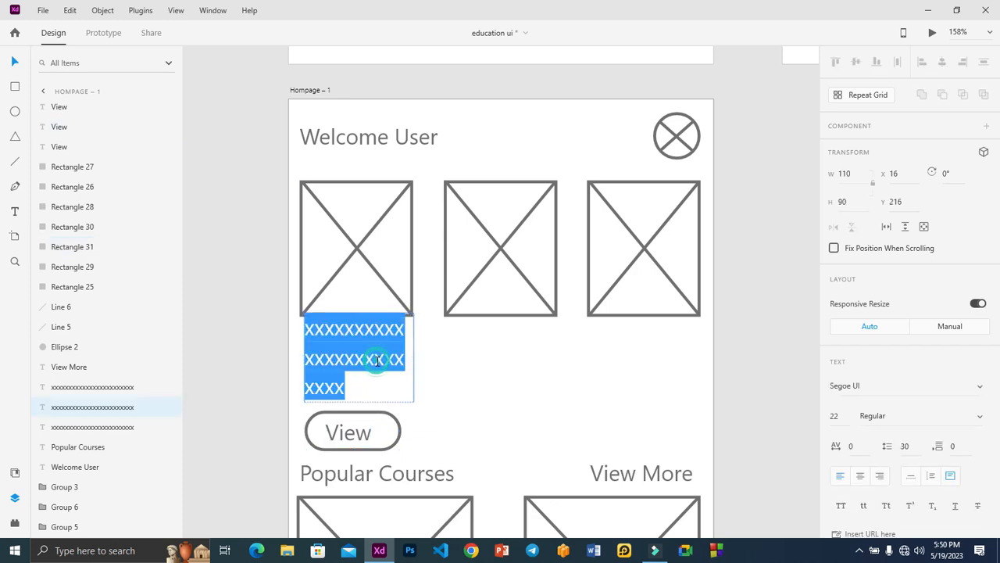
left_click(368, 357)
left_click_drag(351, 384, 371, 361)
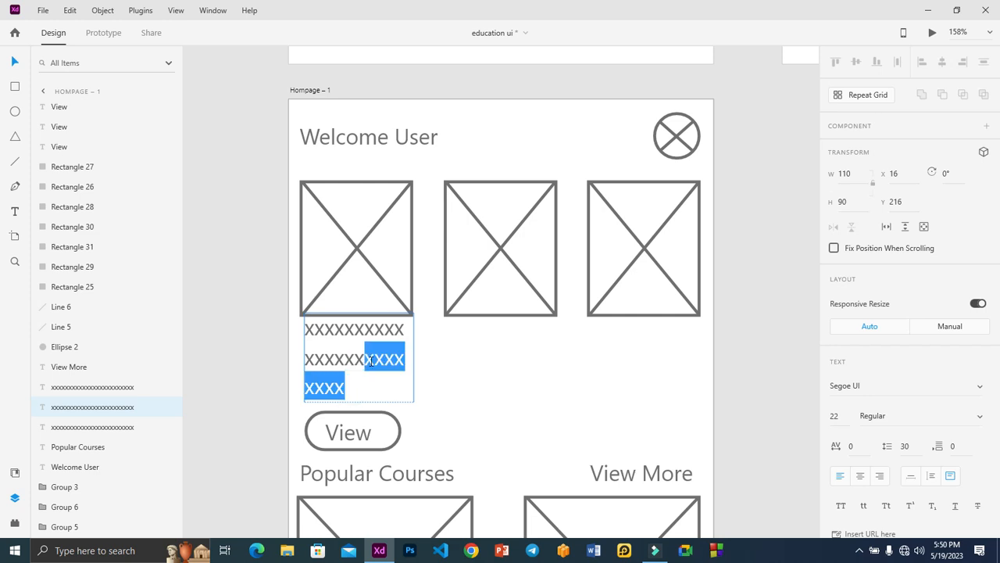
key("BackSpace")
key("Escape")
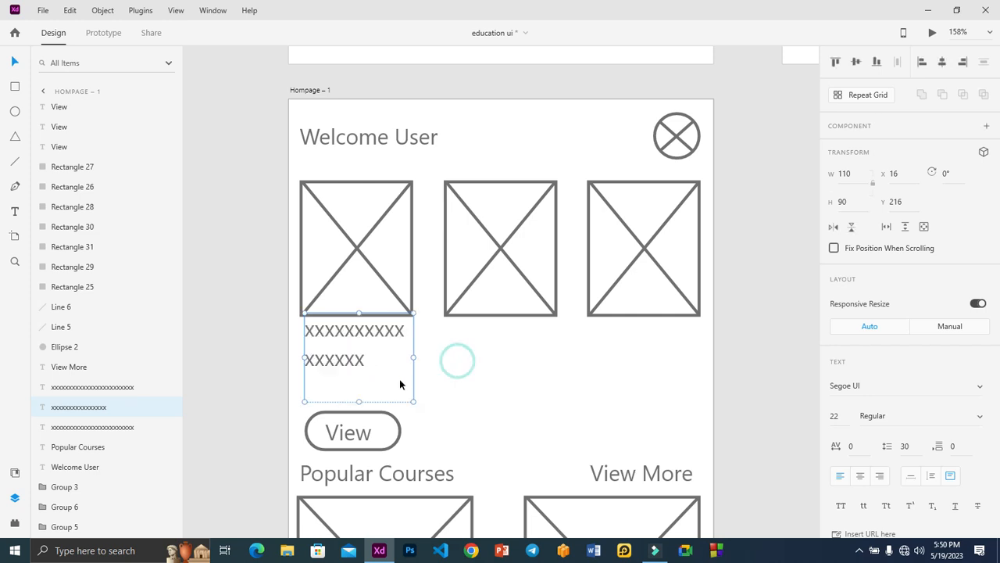
left_click_drag(358, 400, 366, 372)
- Try a line spacing of 15 on the copied caption
scroll(836, 397, "down", 3)
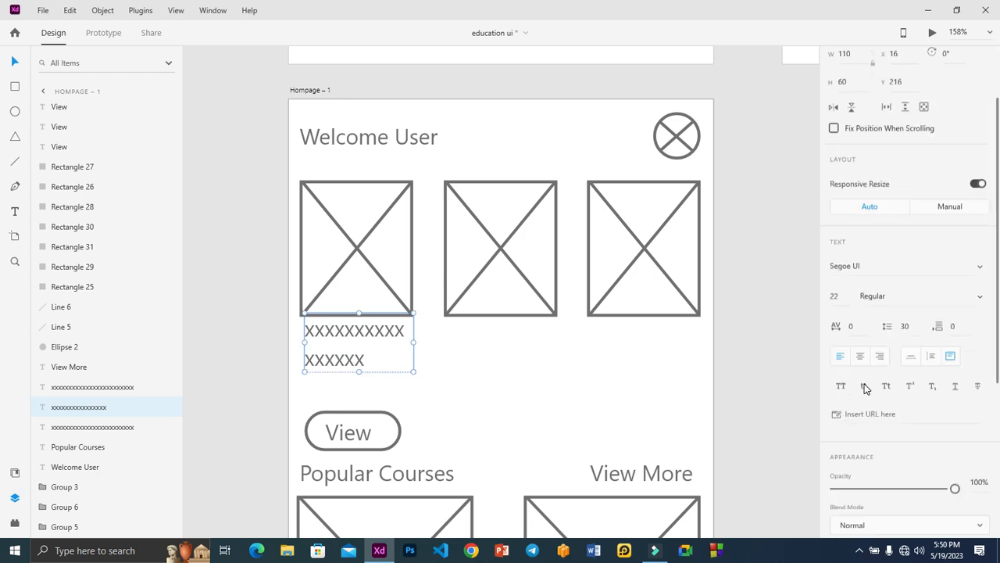
scroll(900, 278, "up", 4)
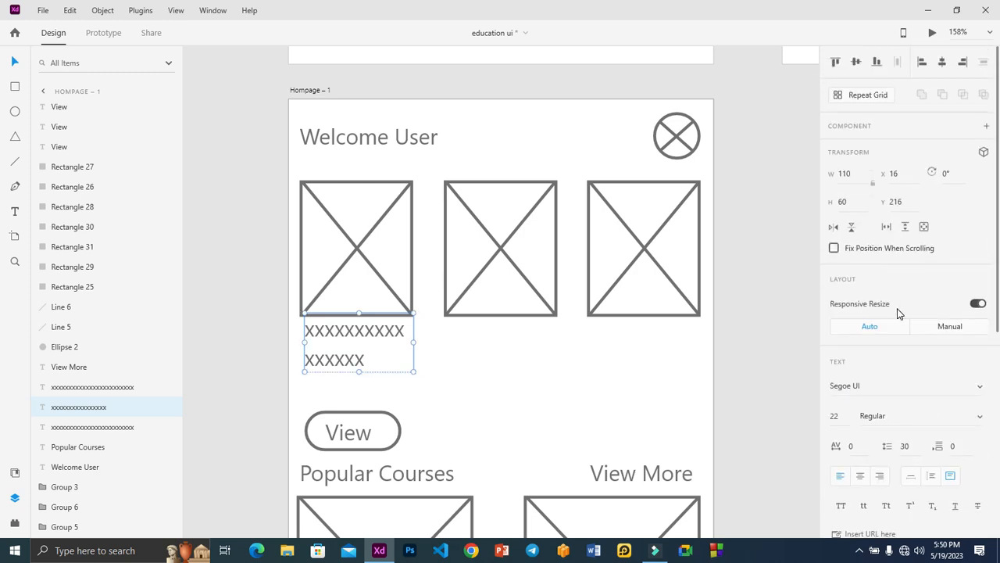
left_click(905, 372)
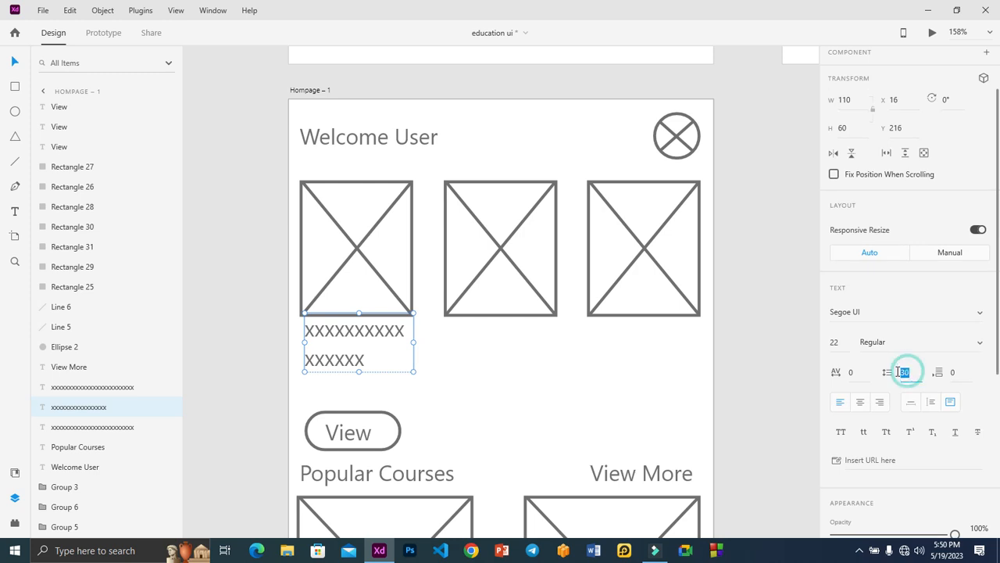
key("BackSpace")
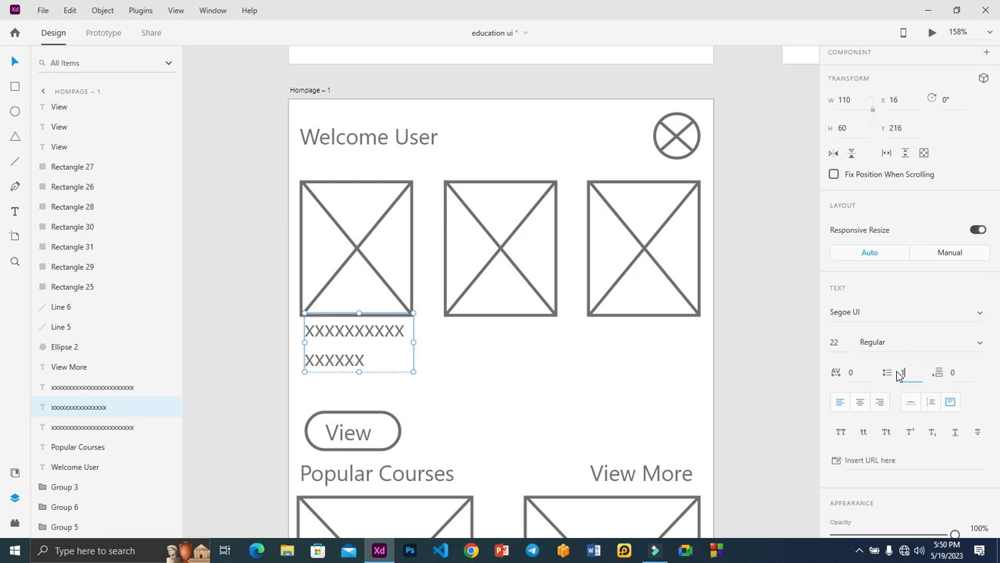
type("15")
key("Return")
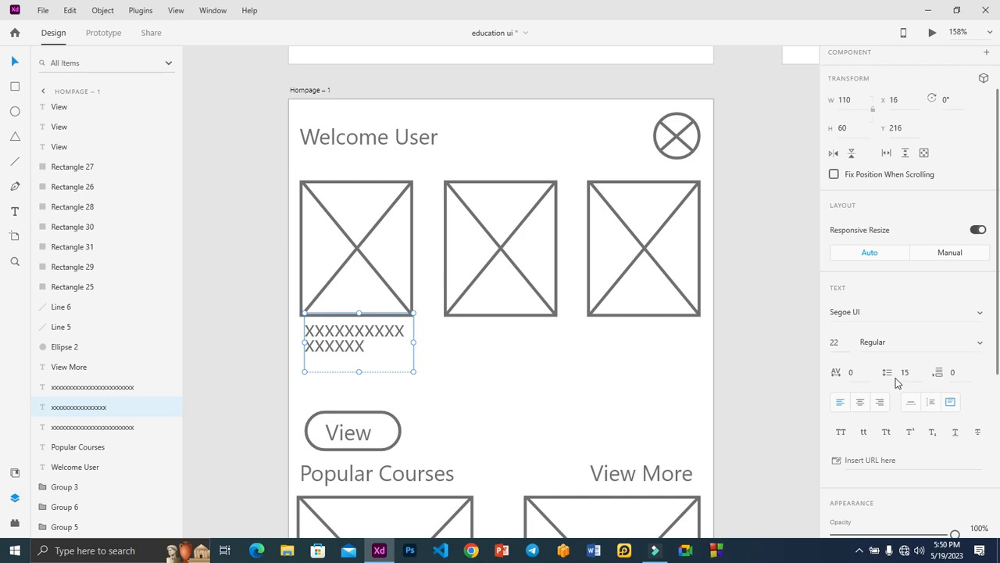
- Set the copied caption's line spacing to 20 and deselect it
left_click_drag(911, 373, 891, 375)
type("20")
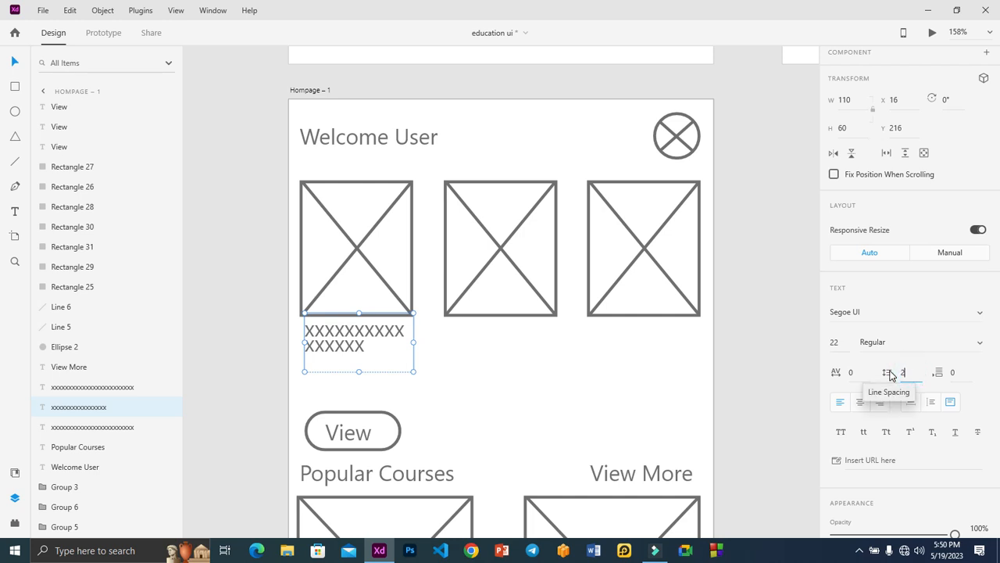
key("Return")
left_click(551, 393)
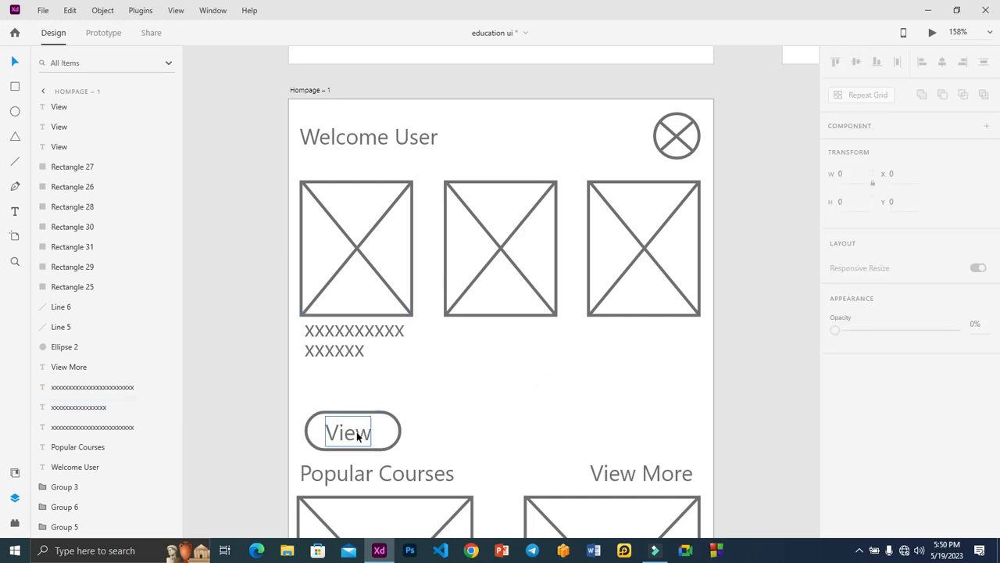
- Centre the copied View label in its button outline and move the button up directly below the first thumbnail's caption
left_click_drag(352, 436, 356, 438)
left_click(399, 435, "shift")
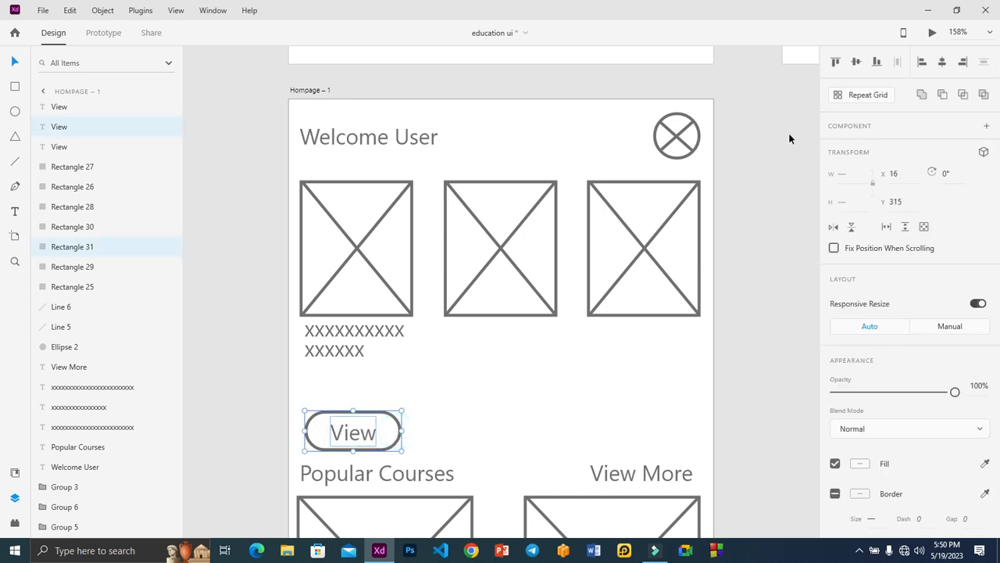
left_click(857, 62)
left_click(942, 61)
left_click_drag(358, 433, 350, 388)
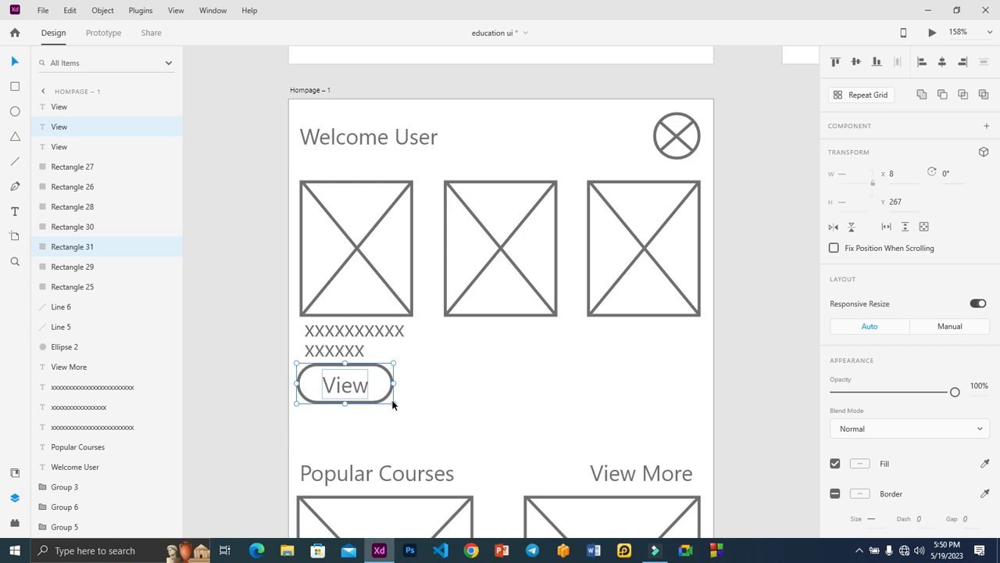
left_click(430, 386)
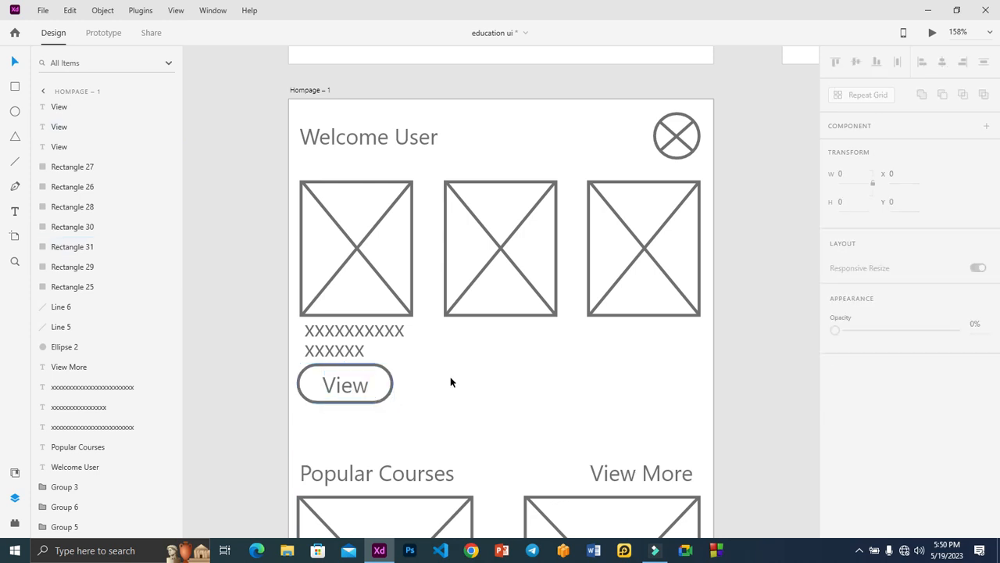
- Copy the first thumbnail's caption and View button beneath the second and third thumbnails of the top row
double_click(351, 389)
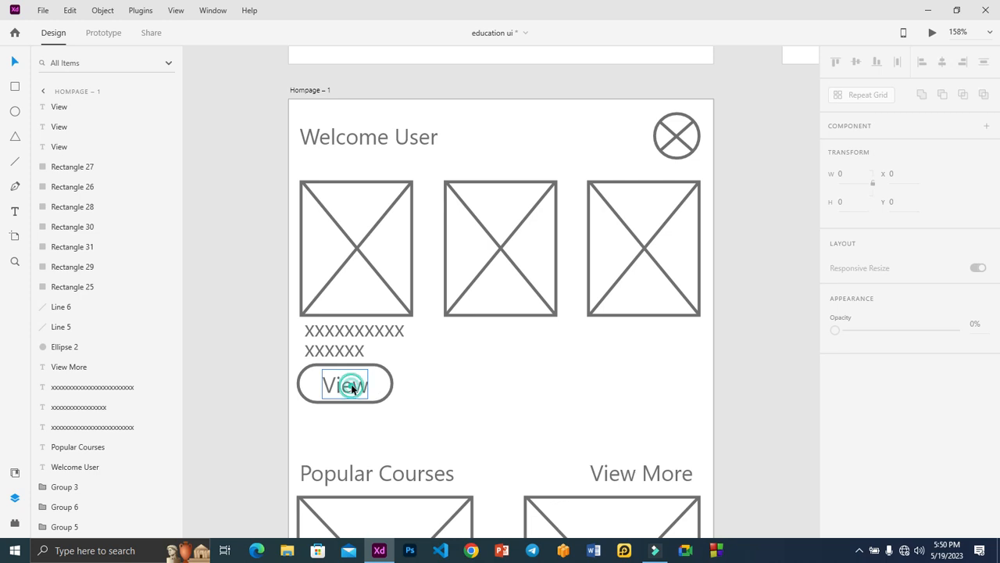
left_click(393, 391, "shift")
left_click(356, 331, "shift")
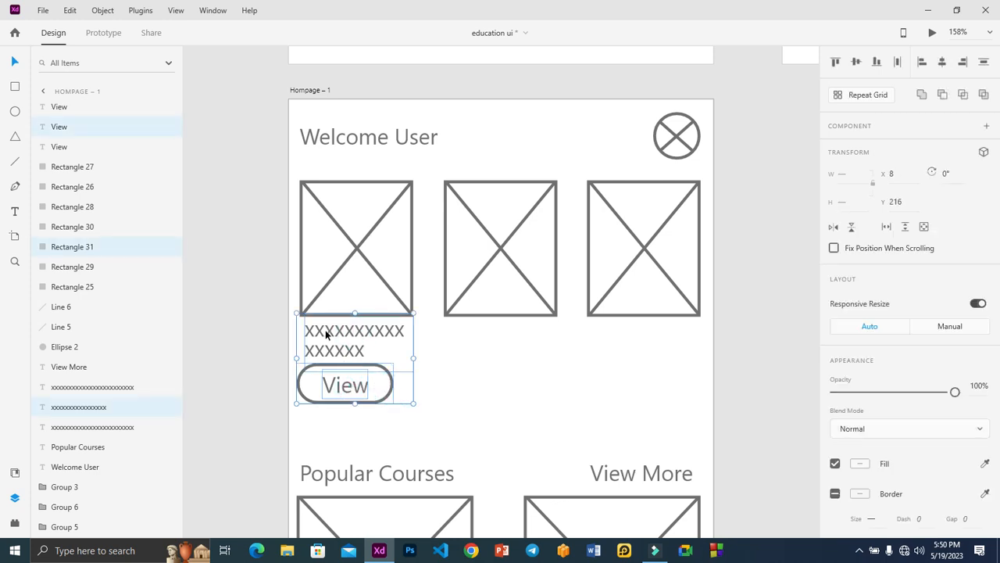
left_click_drag(326, 334, 600, 333, "alt")
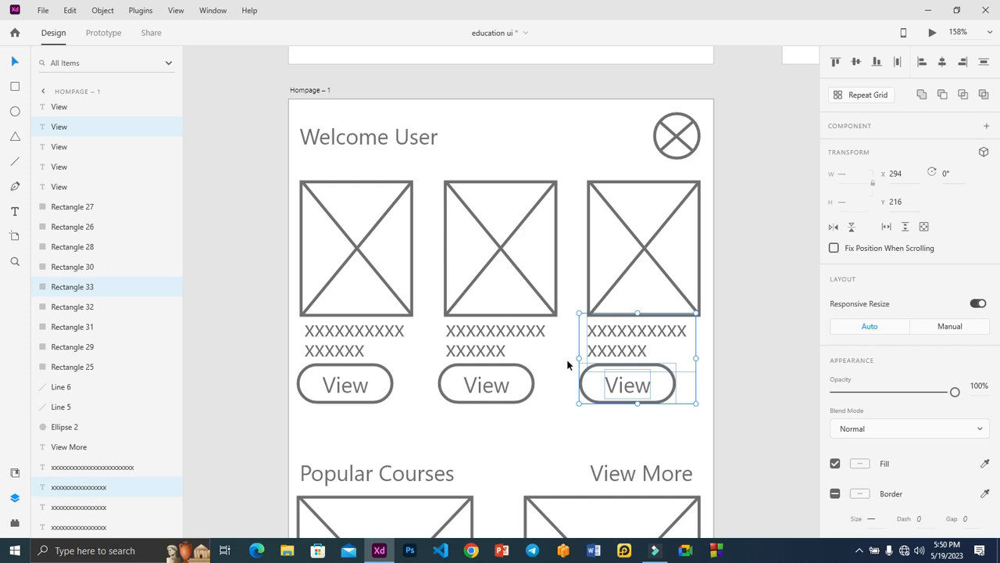
left_click(518, 439)
- Delete the Popular Courses heading and the View More text from the Hompage – 1 artboard
key("ctrl+0")
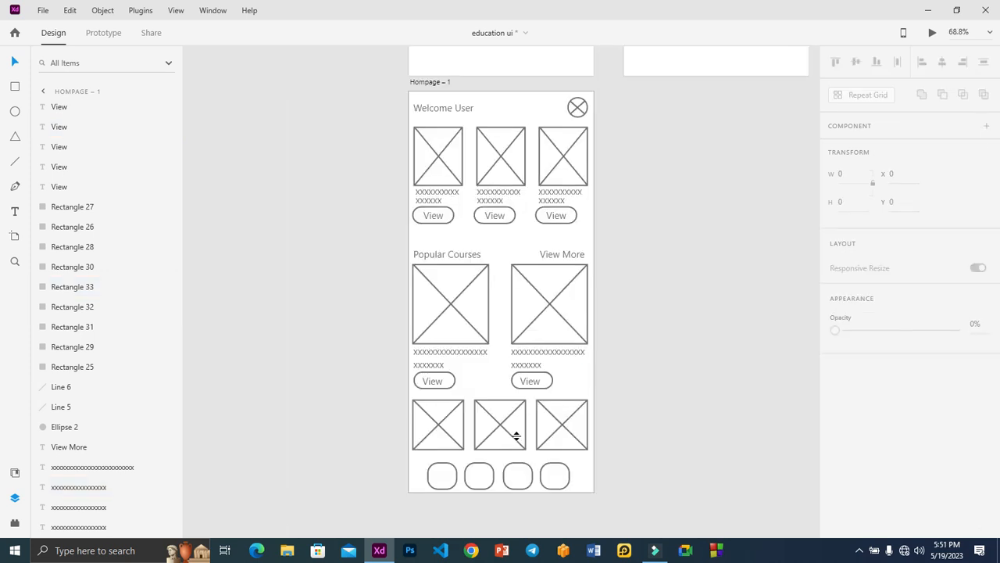
left_click_drag(663, 379, 398, 263)
left_click(634, 237)
left_click_drag(639, 247, 379, 246)
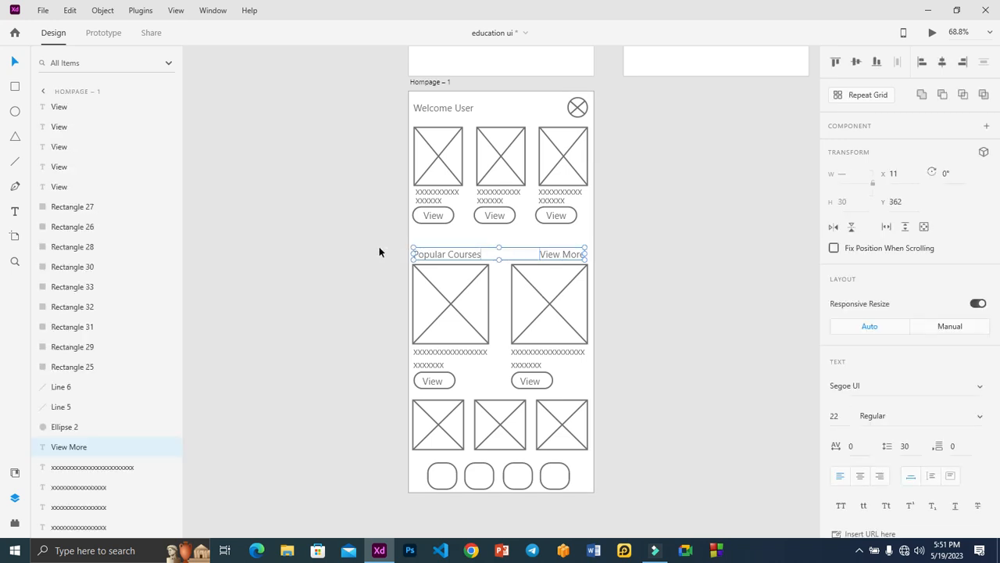
key("Delete")
- Move the two large course thumbnails with their captions and View buttons up to Y 326
left_click_drag(620, 398, 397, 278)
left_click_drag(465, 278, 465, 276)
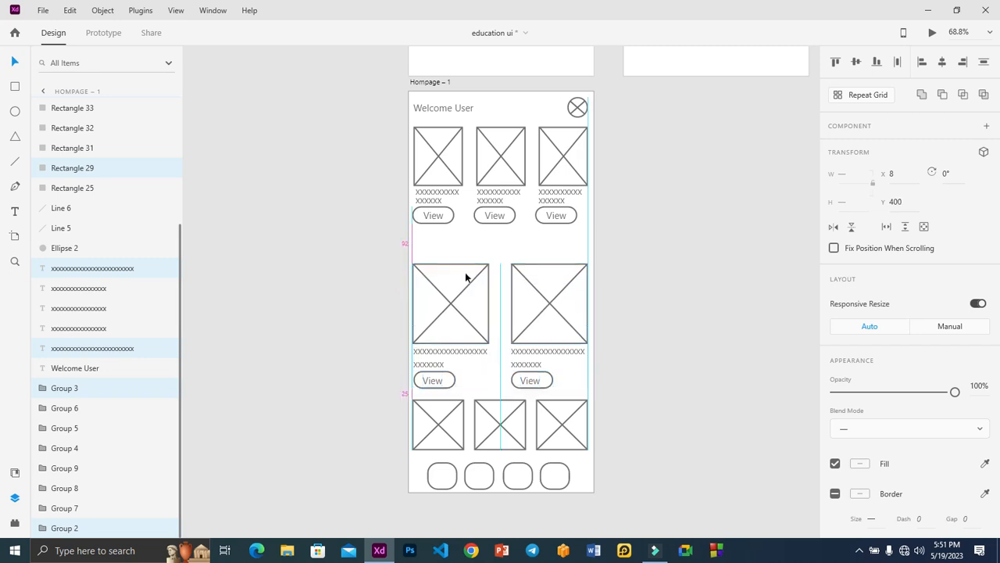
key("Up")
key("Up")
key("Up")
key("Up")
key("Up")
key("Up")
key("Up")
key("Up")
key("Up")
key("Up")
key("Up")
key("Up")
key("Up")
key("Up")
key("Up")
key("Up")
key("Up")
key("Up")
key("Up")
key("Up")
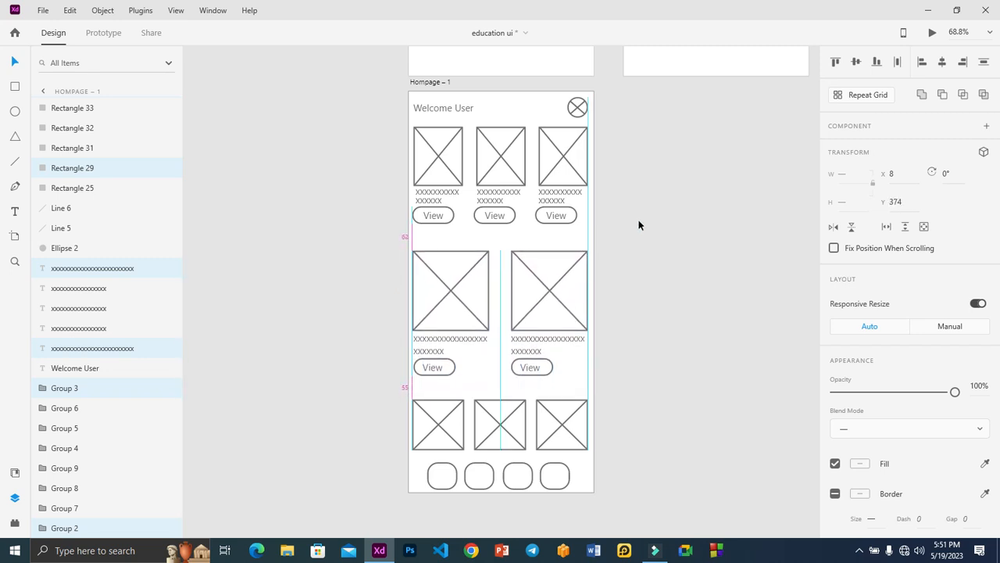
key("Up")
key("Up")
key("Up")
key("Up")
key("Up")
key("Up")
key("Up")
key("Up")
key("Up")
key("Up")
key("Up")
key("Up")
key("Up")
key("Up")
key("Up")
key("Up")
key("Up")
key("Up")
key("Up")
key("Up")
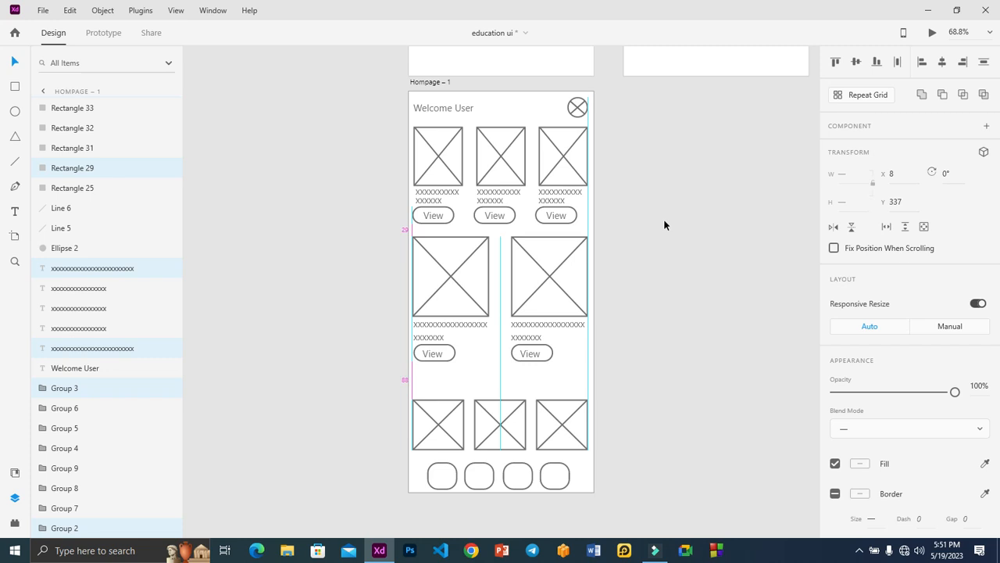
key("Up")
key("Up")
key("Up")
key("Up")
key("Up")
key("Up")
key("Up")
key("Up")
key("Up")
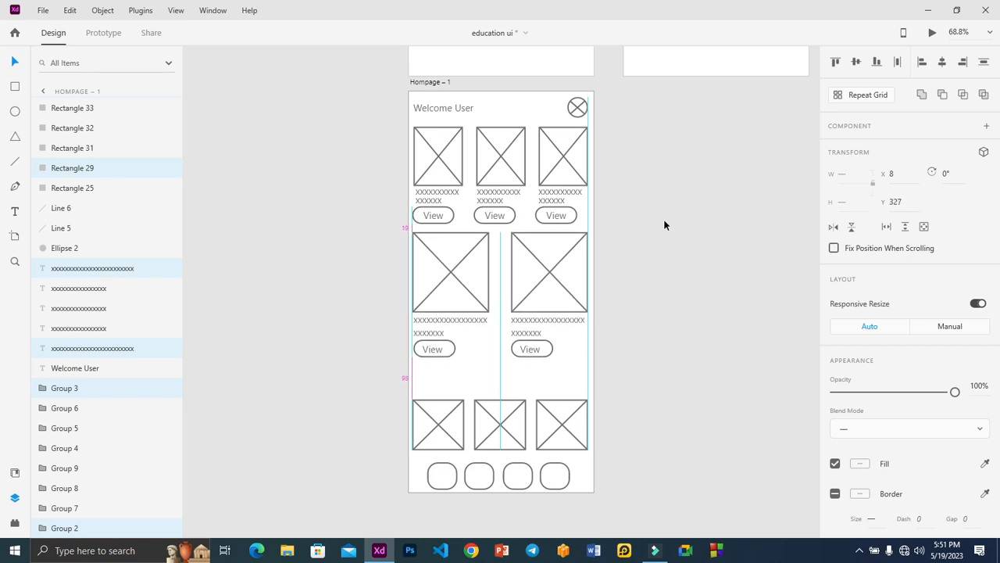
left_click(664, 225)
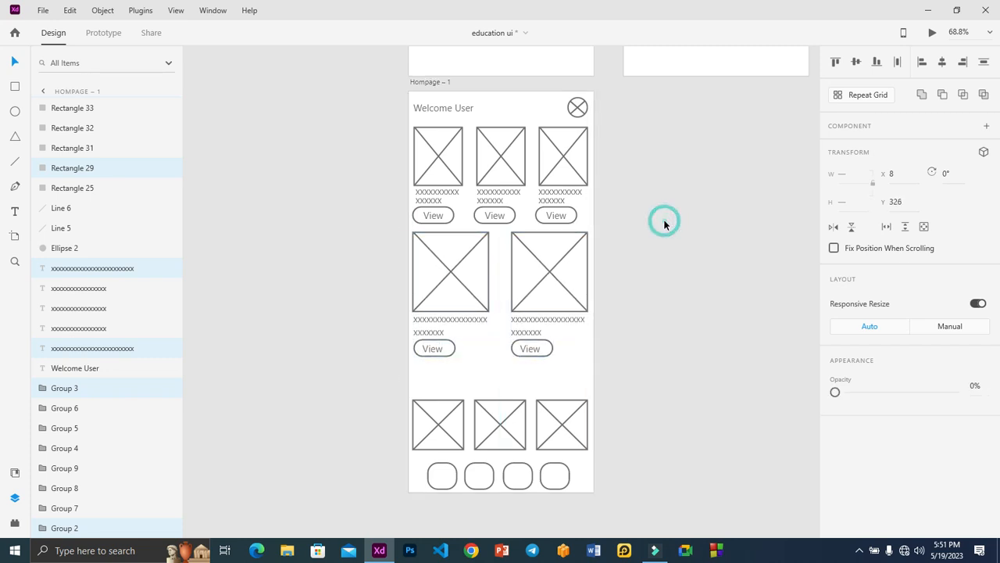
- Move the row of three small thumbnails up to Y 647, closer to the large course cards
left_click_drag(633, 434, 385, 413)
key("Up")
key("Up")
key("Up")
key("Up")
key("Up")
key("Up")
key("Up")
key("Up")
key("Up")
key("Up")
key("Up")
key("Up")
key("Up")
key("Up")
key("Up")
key("Up")
key("Up")
key("Up")
key("Up")
key("Up")
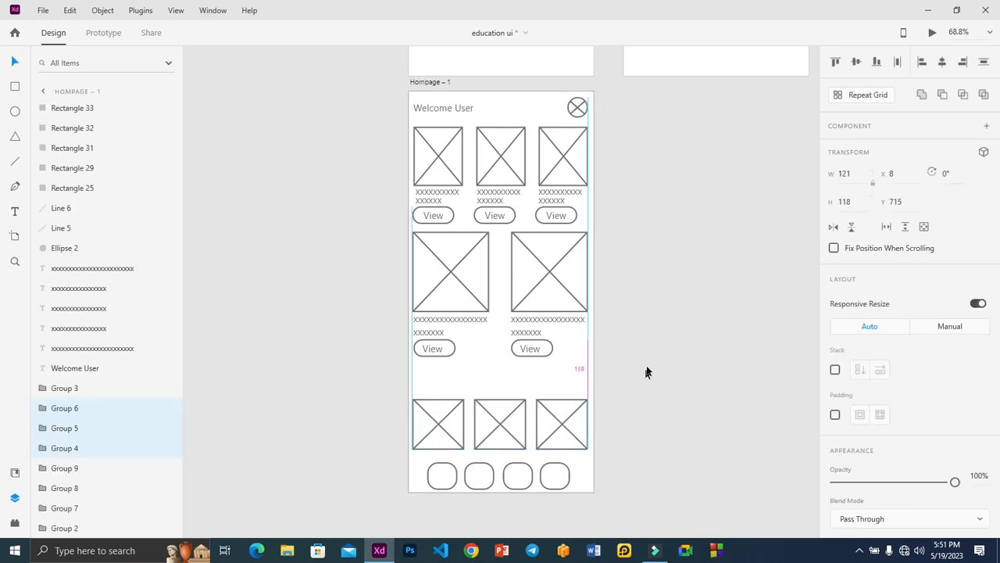
key("Up")
key("Up")
key("Up")
key("Up")
key("Up")
key("Up")
key("Up")
key("Up")
key("Up")
key("Up")
key("Up")
key("Up")
key("Up")
key("Up")
key("Up")
key("Up")
key("Up")
key("Up")
key("Up")
key("Up")
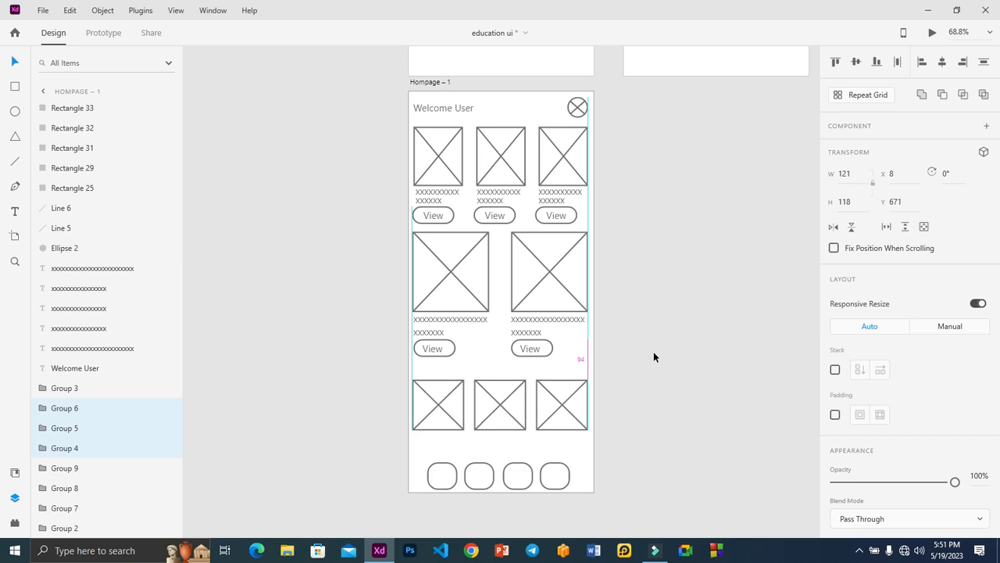
key("Up")
left_click(660, 345)
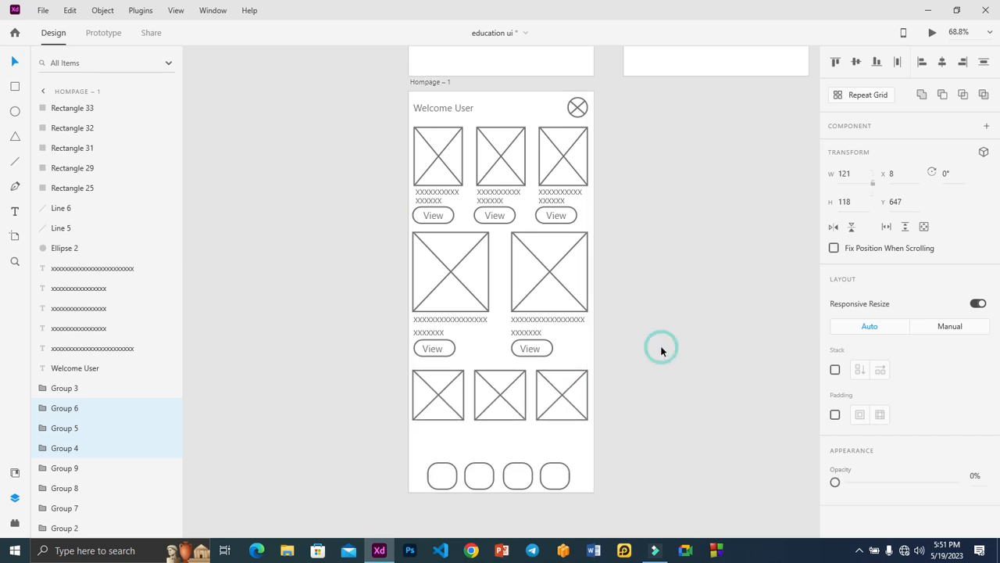
- Copy the two large cards' View buttons below the small thumbnails at Y 778 and delete the copies' outlines
left_click_drag(504, 357, 438, 440)
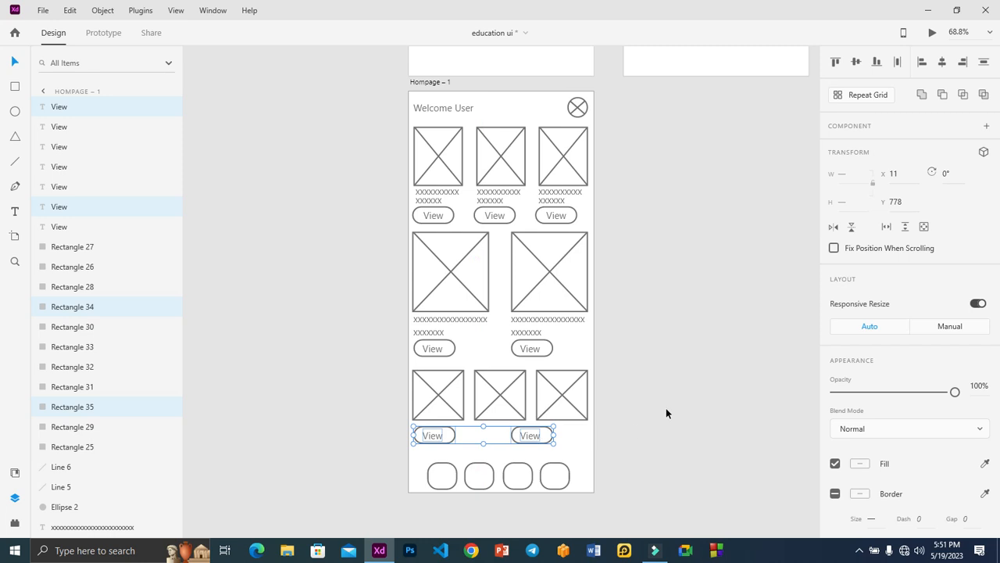
left_click(666, 408)
left_click(546, 438)
key("Delete")
left_click(447, 440)
key("Delete")
- Enlarge the first copied View label to font size 32 and delete the second copied label
mouse_move(430, 436)
left_mouse_down()
mouse_move(423, 441)
mouse_move(432, 438)
left_mouse_up()
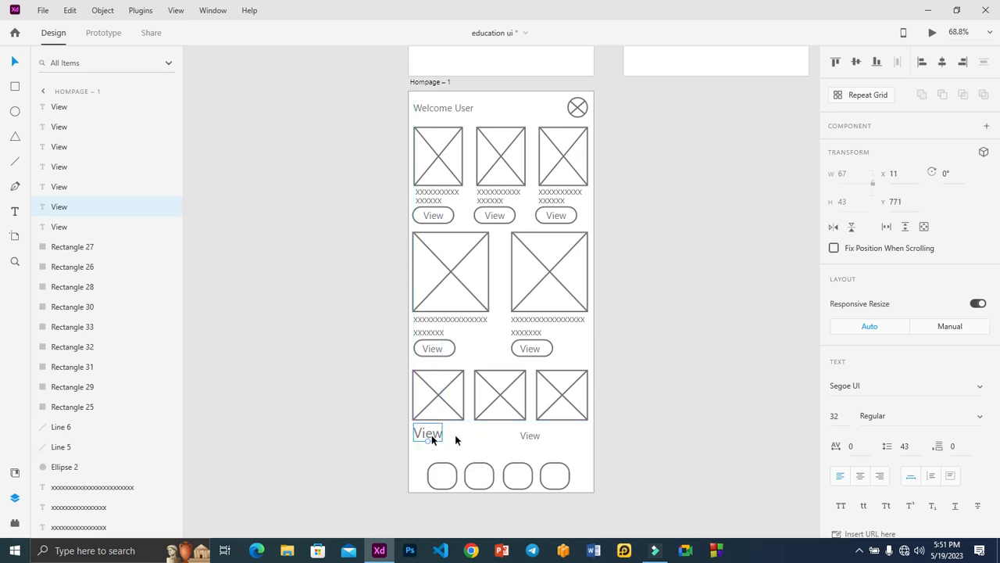
left_click(529, 436)
key("Delete")
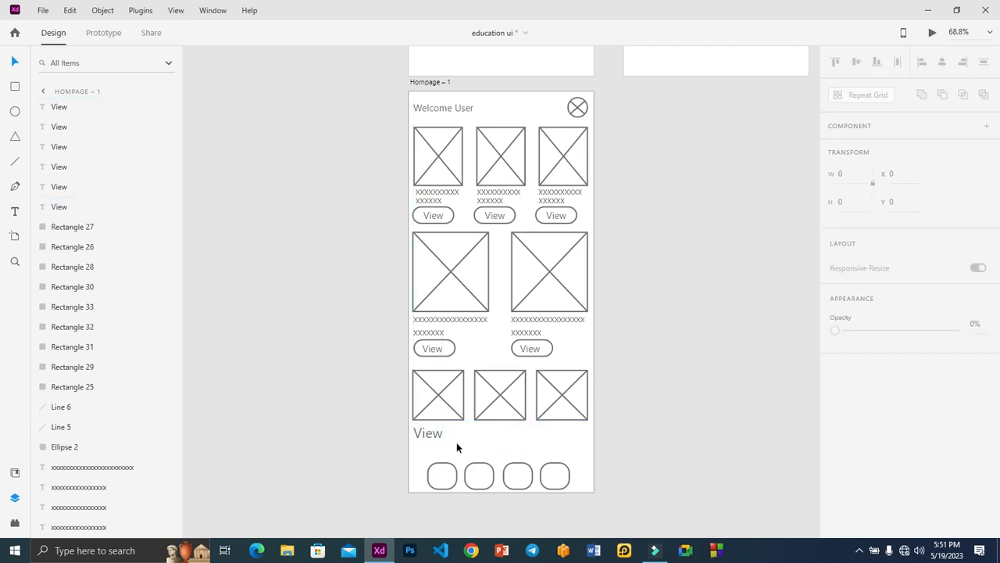
- Copy the enlarged View label beneath the second and third small thumbnails and save the document
left_click(428, 436)
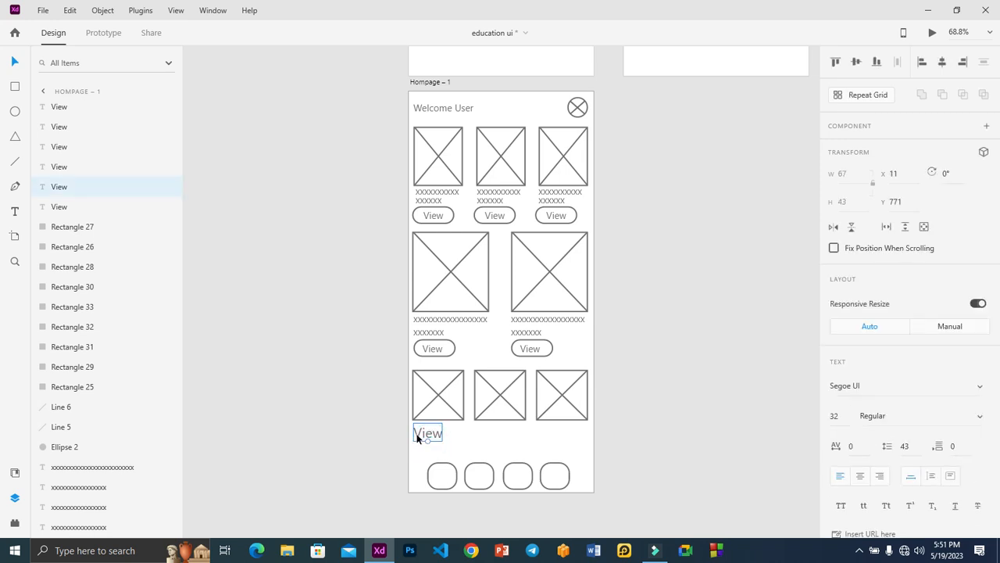
left_click_drag(416, 438, 543, 440)
left_click(641, 411)
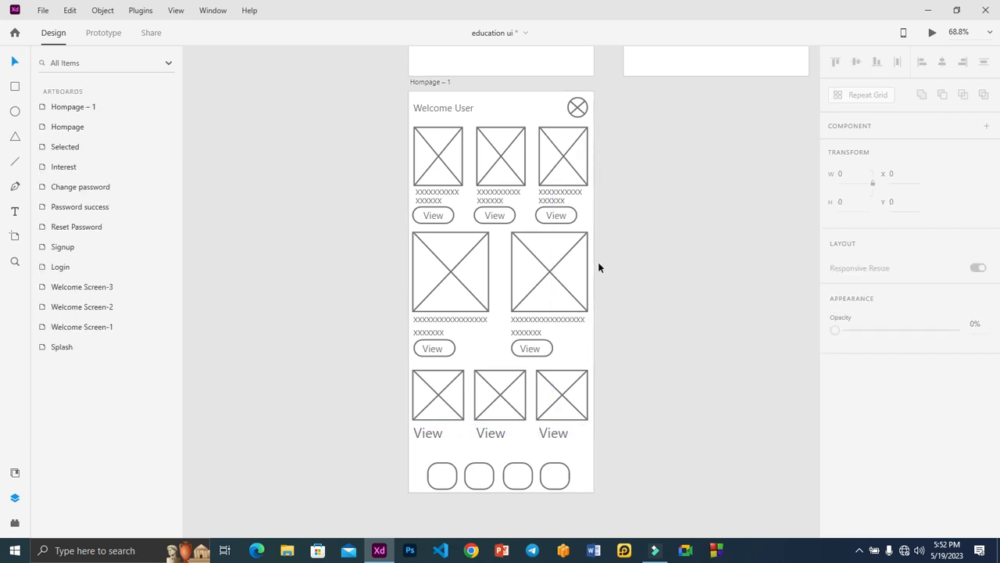
key("ctrl+s")
- Rename the Hompage – 1 artboard as All Courses
left_click(439, 83)
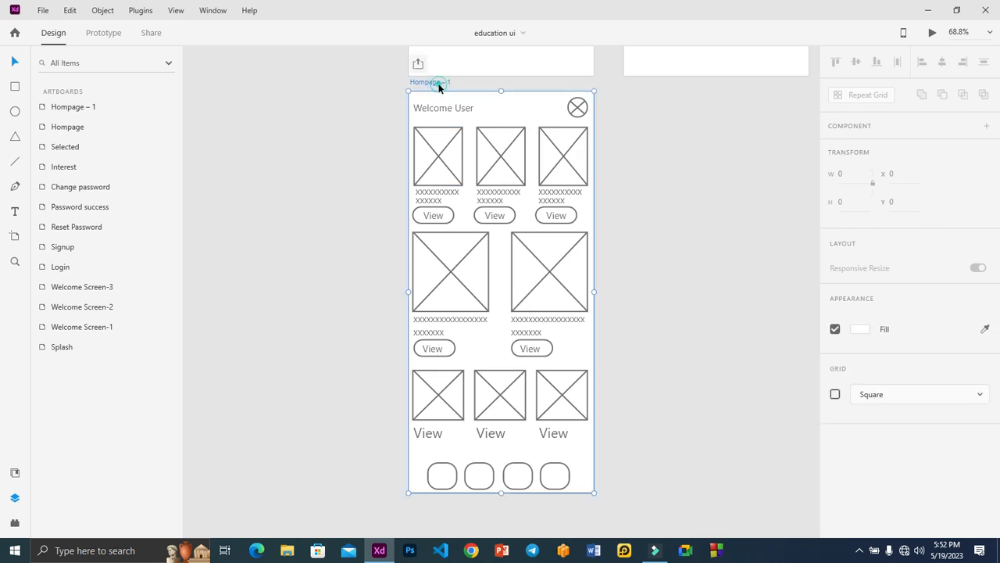
double_click(440, 83)
type("A")
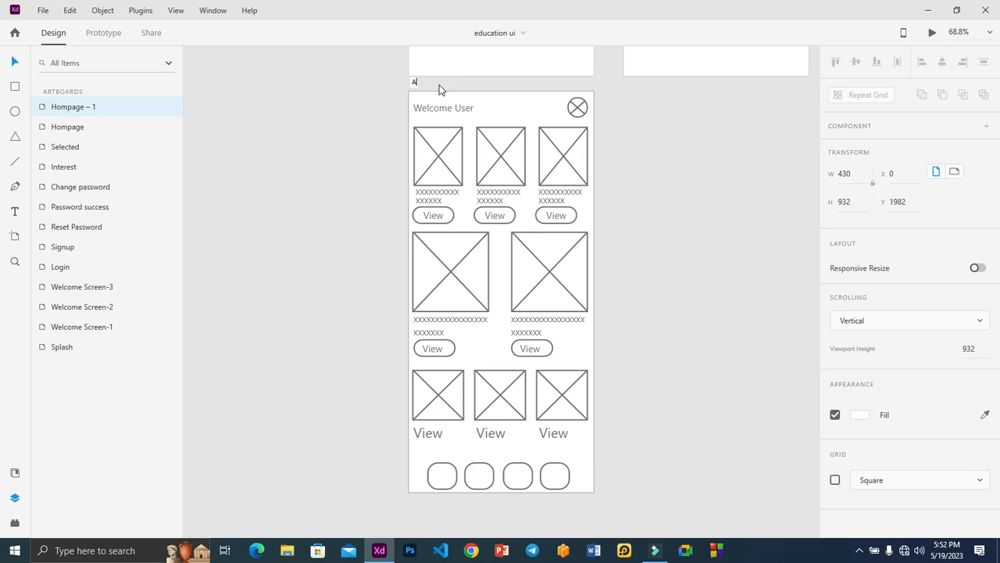
type("ll Courses")
left_click(681, 154)
- Duplicate the All Courses artboard and rename the copy as Single Course
left_click(431, 87)
key("ctrl+d")
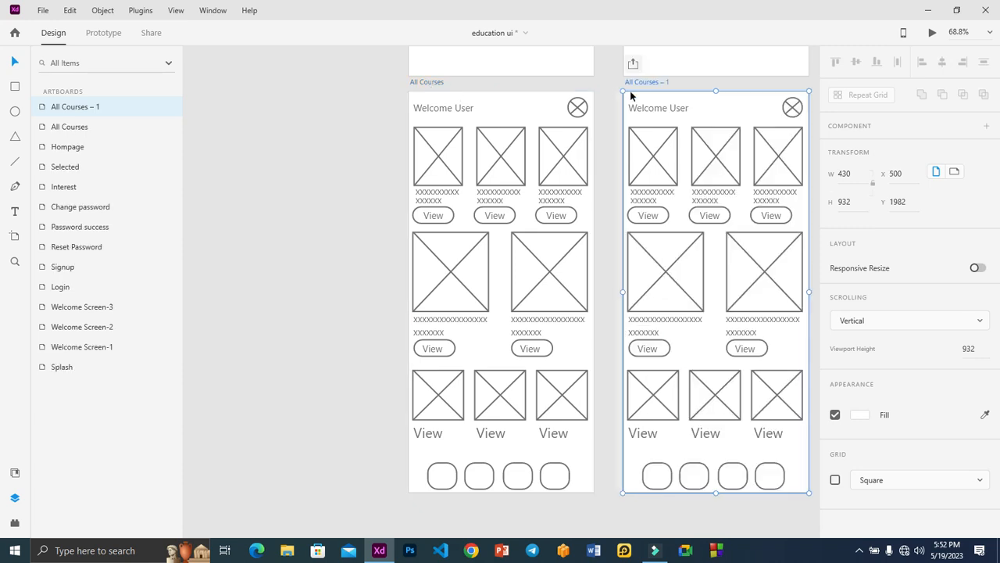
double_click(640, 83)
type("Sl")
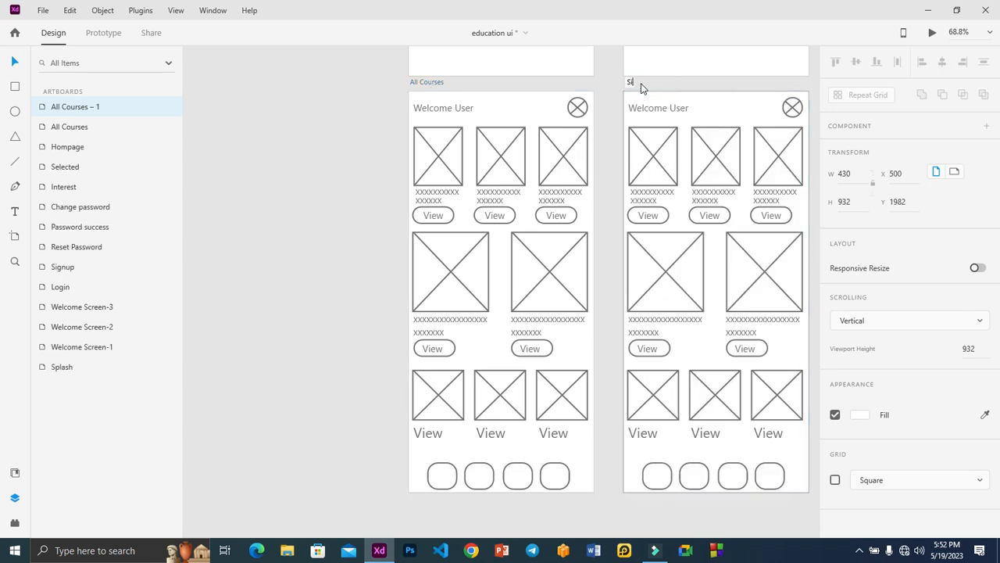
type("ngle Course")
left_click(731, 75)
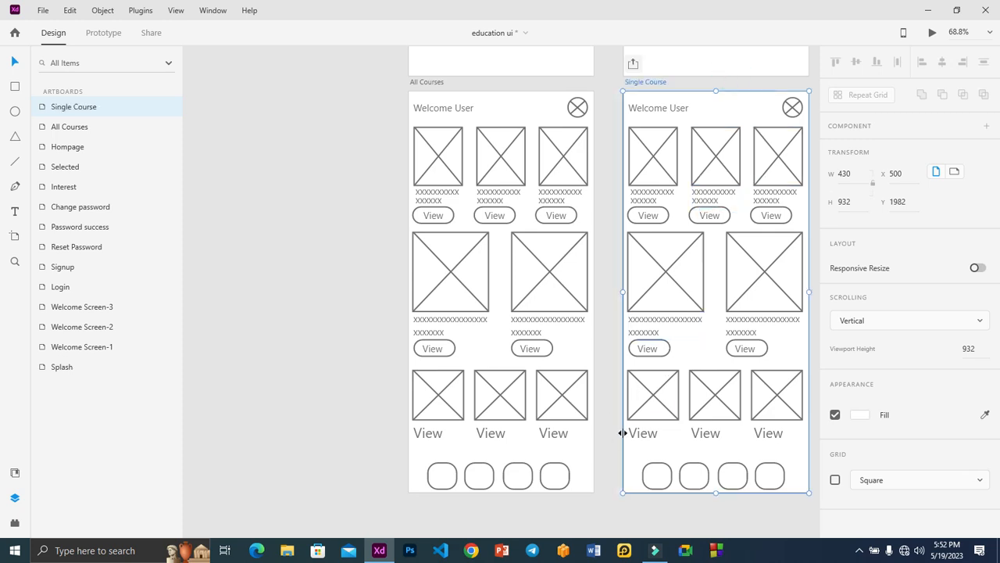
- Delete the top row of captioned thumbnails and the second large course card from the Single Course artboard
left_click_drag(694, 364, 463, 380)
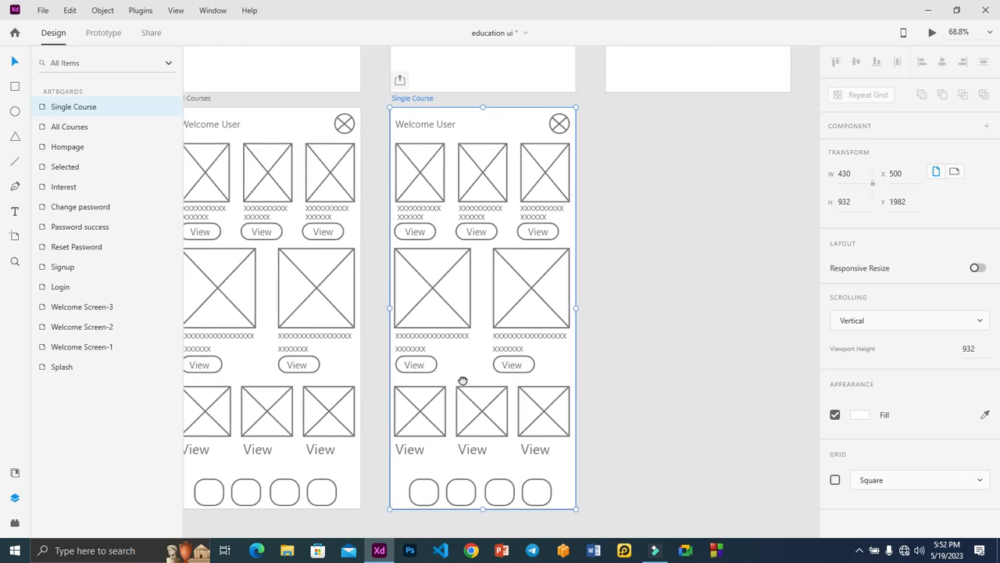
left_click(610, 307)
left_click_drag(603, 234, 363, 137)
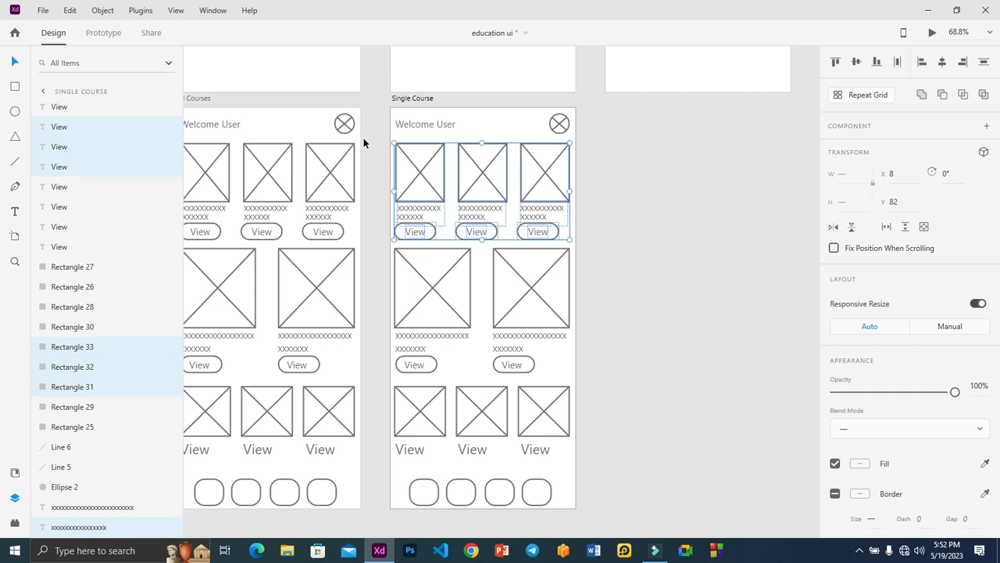
key("Delete")
left_click_drag(620, 362, 494, 250)
key("Delete")
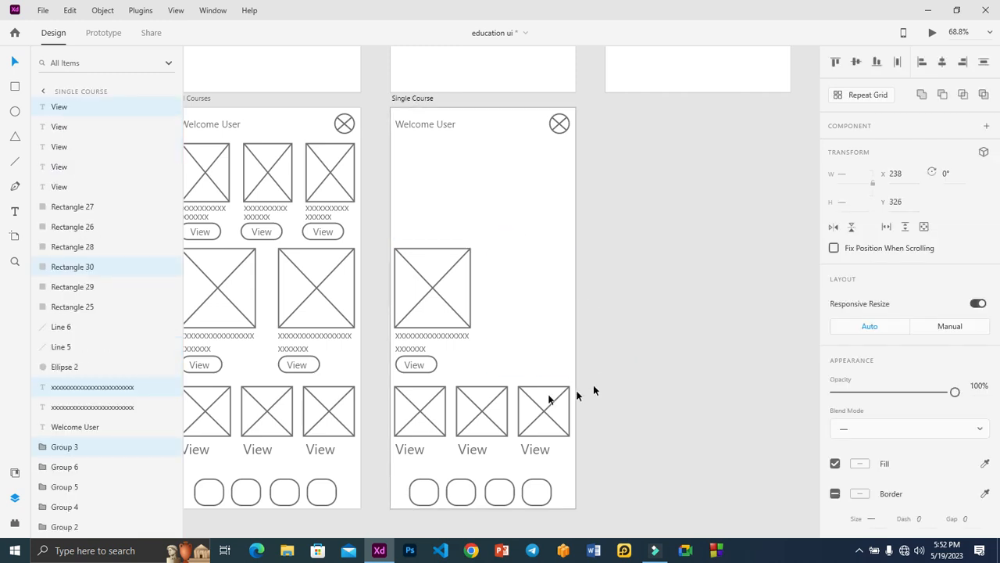
- Move the remaining large course card up beneath the Welcome User heading at X 12, Y 90
left_click_drag(614, 370, 392, 243)
left_click_drag(426, 294, 428, 187)
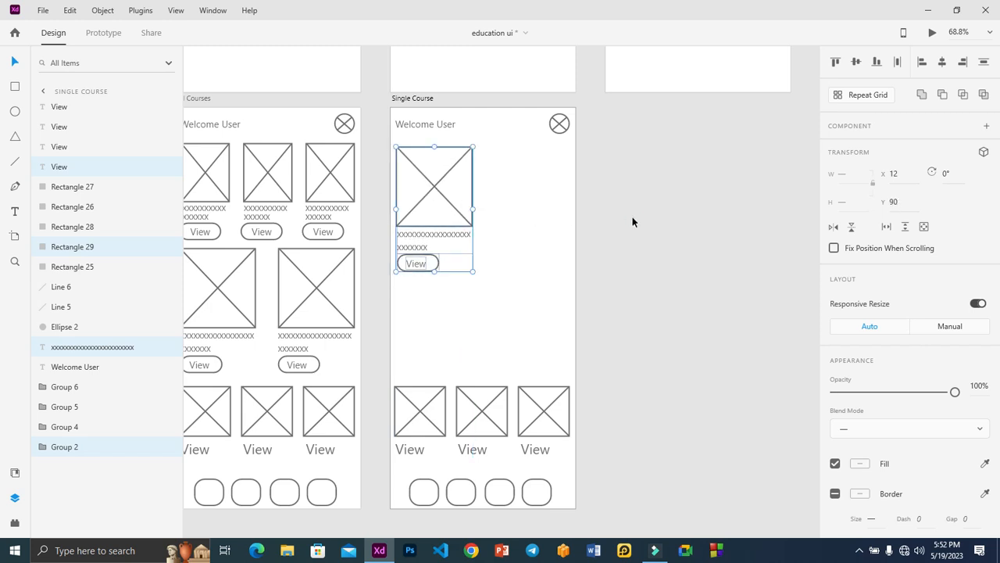
left_click(632, 218)
- Move the large card's View button and its outline down to X 29, Y 589, just above the small thumbnails
left_click(422, 263)
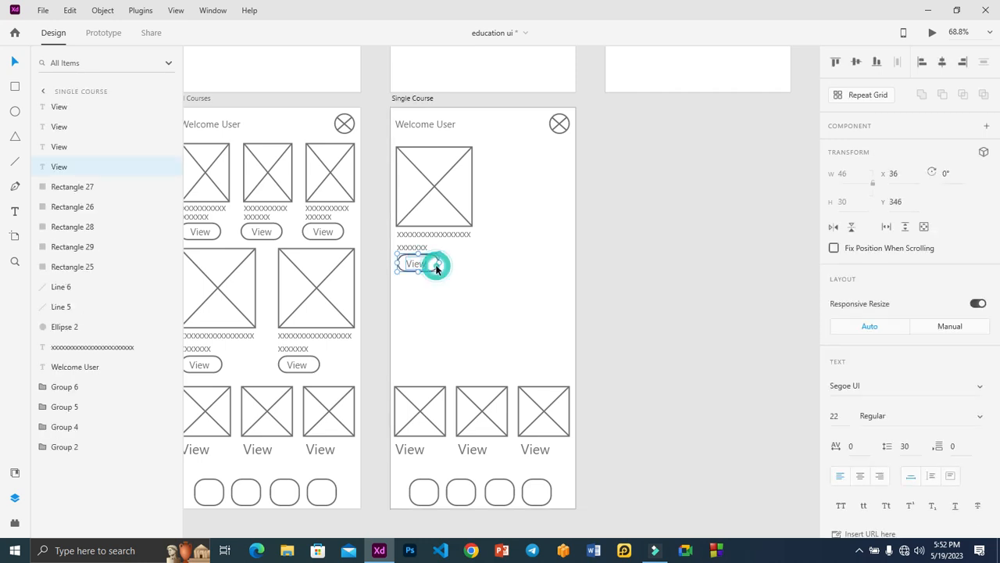
left_click(438, 267, "shift")
left_click_drag(428, 264, 426, 371)
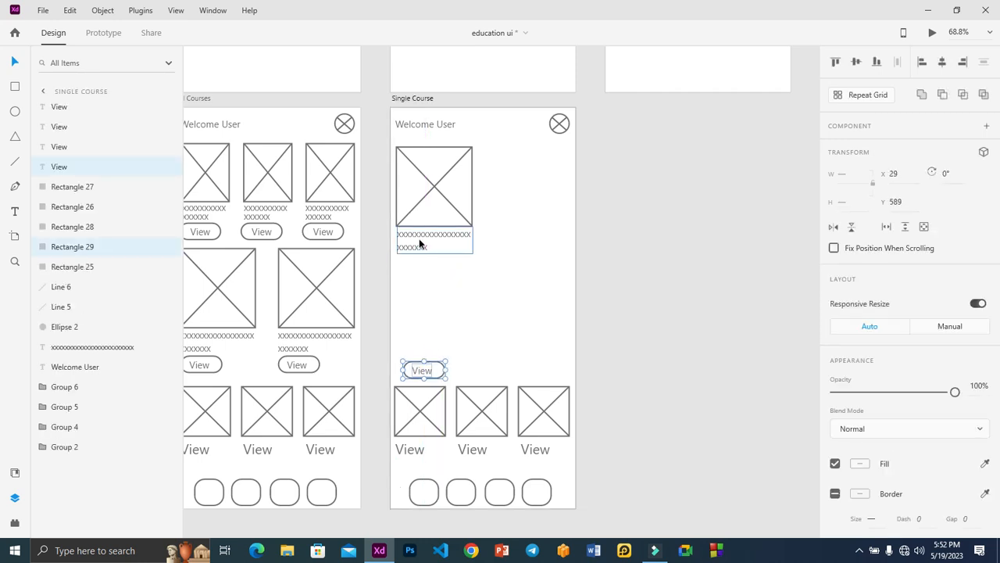
- Place the caption beside the large thumbnail at X 201, Y 90 with width 209 and extend its x placeholder text to six lines
left_click_drag(421, 236, 566, 160)
double_click(515, 163)
left_click(505, 167)
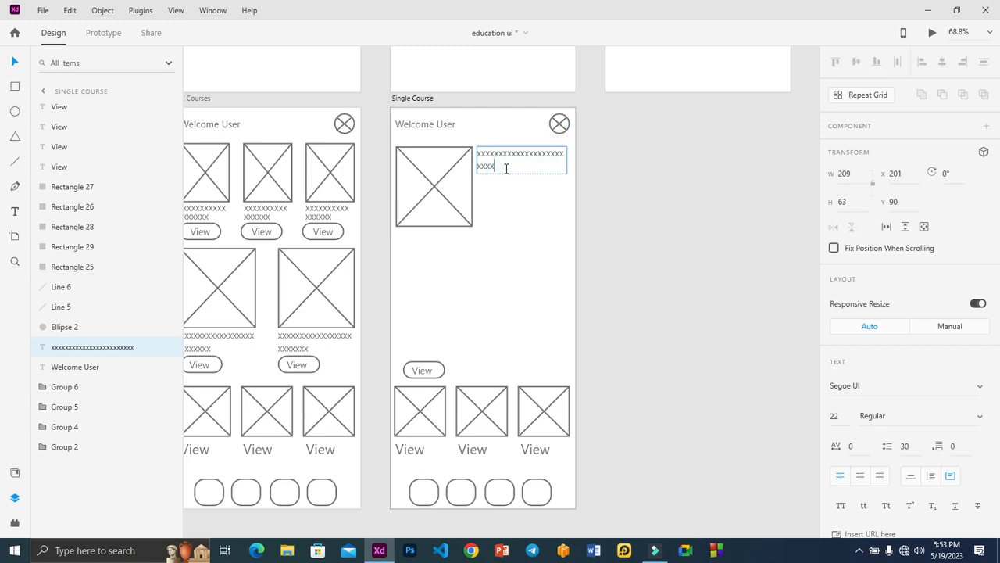
key("BackSpace")
key("BackSpace")
key("BackSpace")
key("BackSpace")
key("BackSpace")
key("BackSpace")
key("BackSpace")
type("xxxxxxxxxxxxxxxxxxxxxxxxxxxxxxxxxxxxxxxxxxxxxxxxxx")
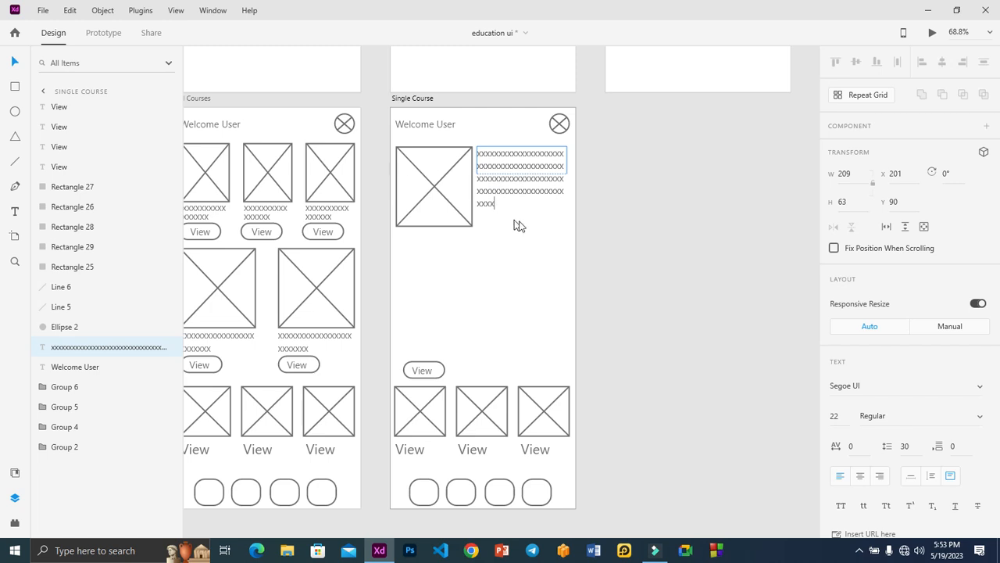
type("xxxxxxxxxxxxxxxxxxxxxxxxxxxxx")
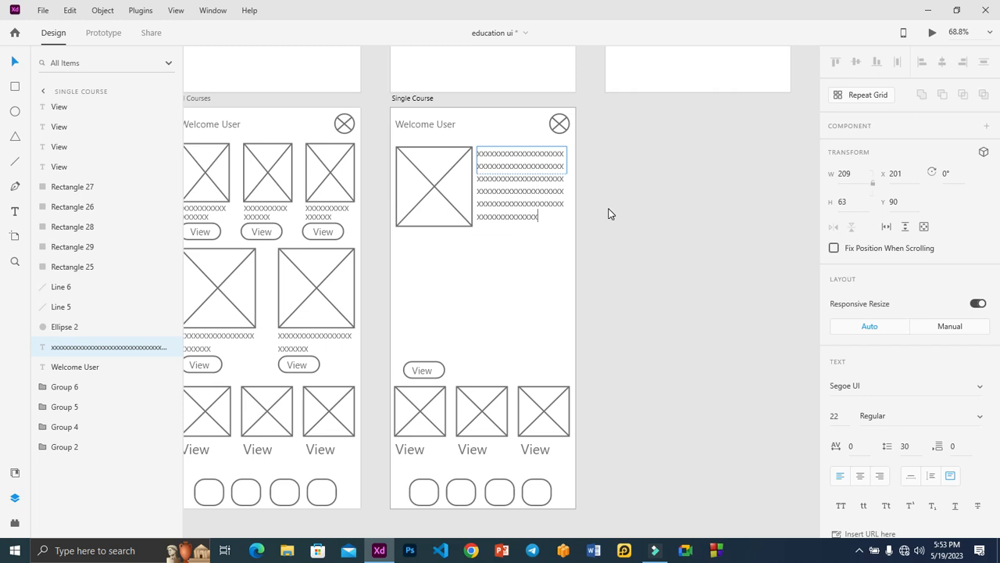
- Stretch the description beside the thumbnail to height 187 and copy it into two narrower columns below at Y 286, the right one 195 wide
left_click_drag(522, 174, 529, 226)
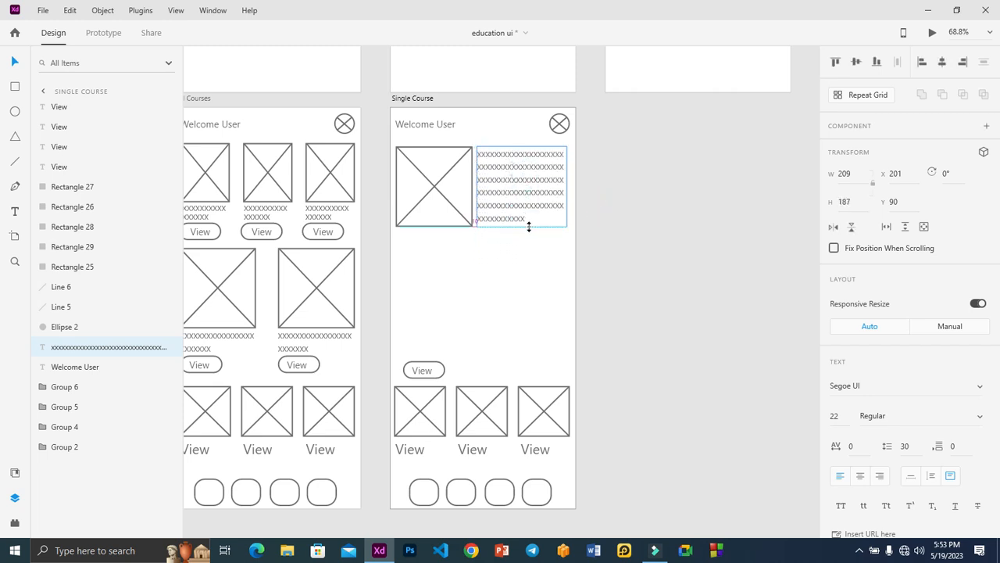
left_click(634, 213)
left_click(511, 192)
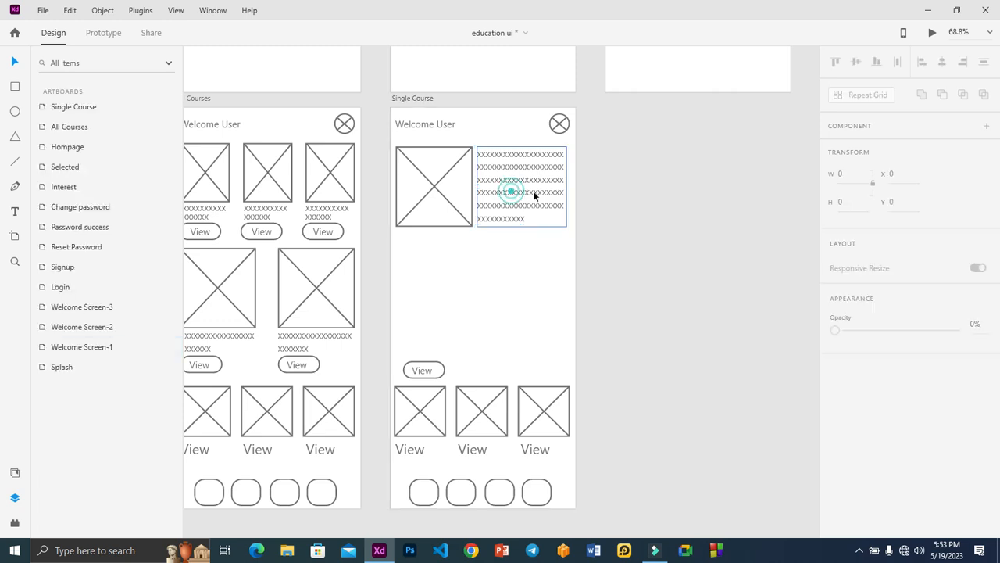
left_click_drag(509, 192, 506, 281)
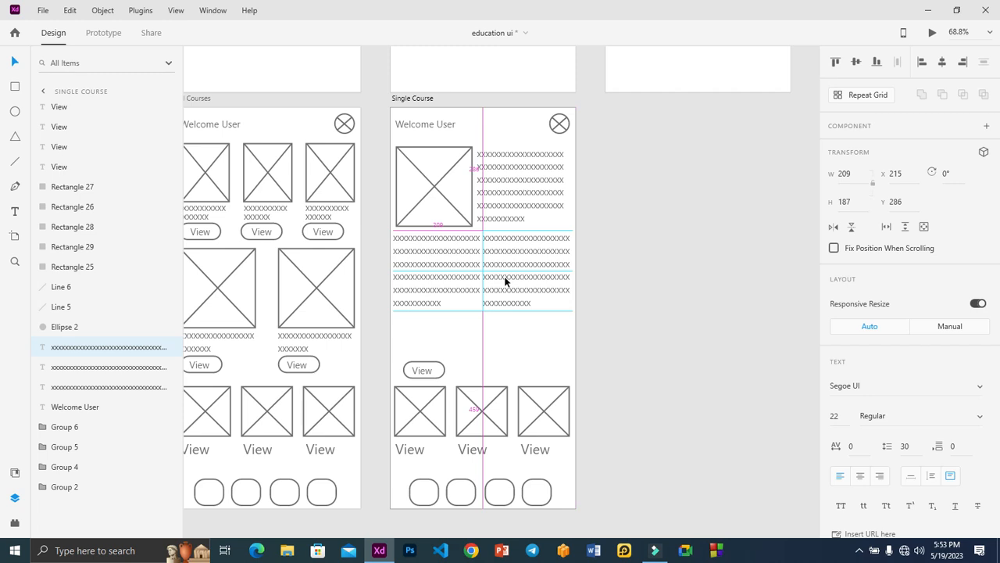
left_click_drag(505, 281, 476, 271)
left_click(446, 272)
left_click(518, 272)
left_click_drag(575, 270, 568, 270)
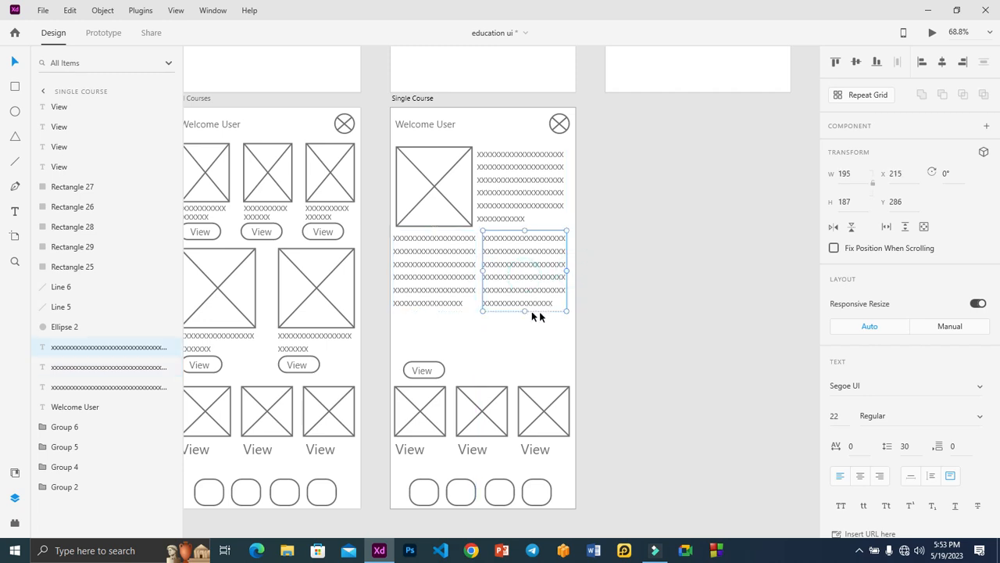
left_click(616, 280)
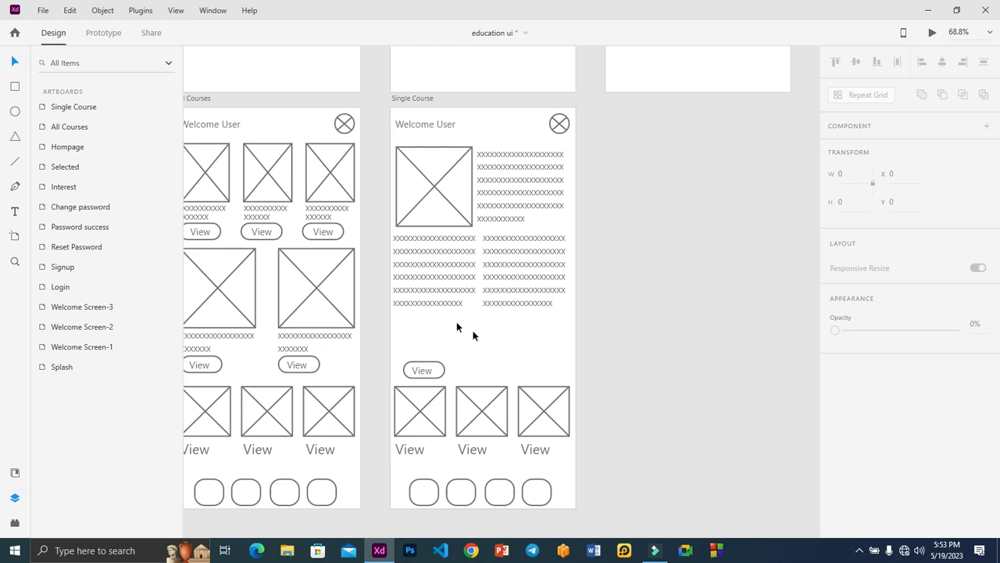
- Add a copy of the placeholder text below the two columns as a full-width paragraph, 409 by 95 at X 8, Y 473
left_click(440, 279)
left_click_drag(428, 273, 570, 347)
left_click_drag(483, 392, 489, 353)
left_click(646, 302)
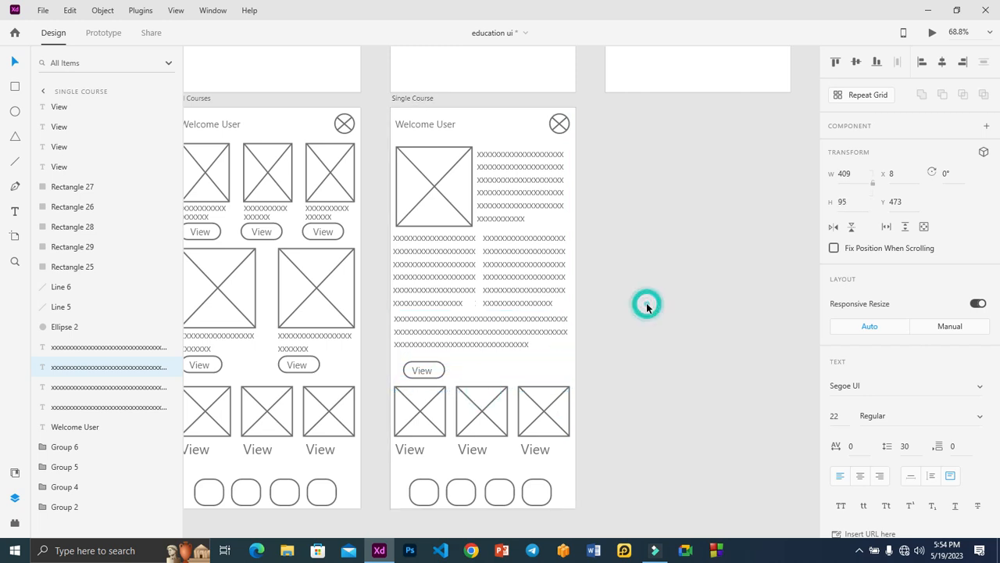
- Change the label of the Single Course button above the small thumbnails from View to Apply
left_click(425, 372)
double_click(425, 372)
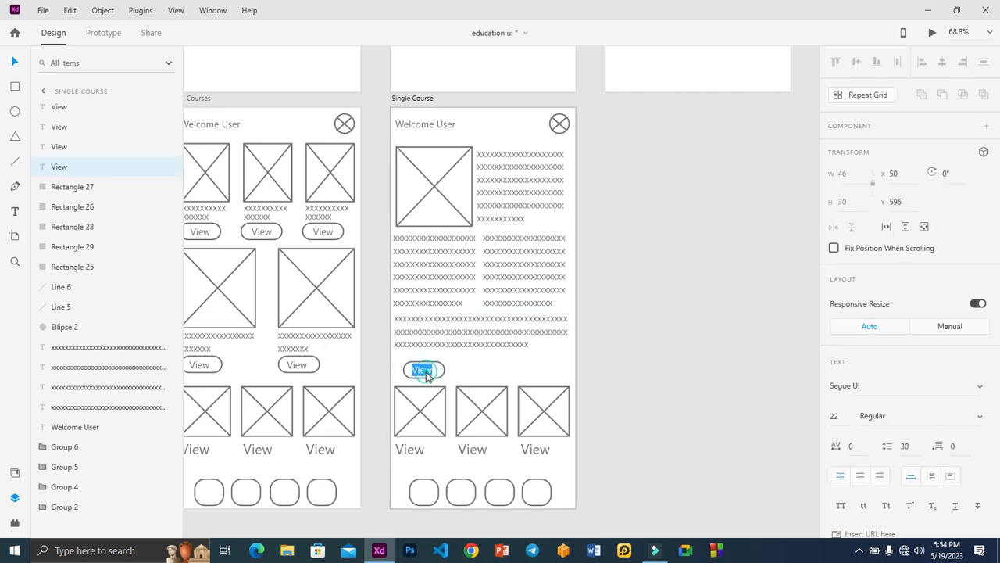
type("Apply")
left_click(600, 328)
- Enlarge the Apply button outline to 340 by 56 at X 29, Y 574 and centre its label inside at text size 41
left_click(442, 374)
left_click(443, 372)
left_click_drag(447, 370, 547, 368)
left_click(426, 371)
left_click_drag(425, 371, 477, 355)
left_click(512, 367)
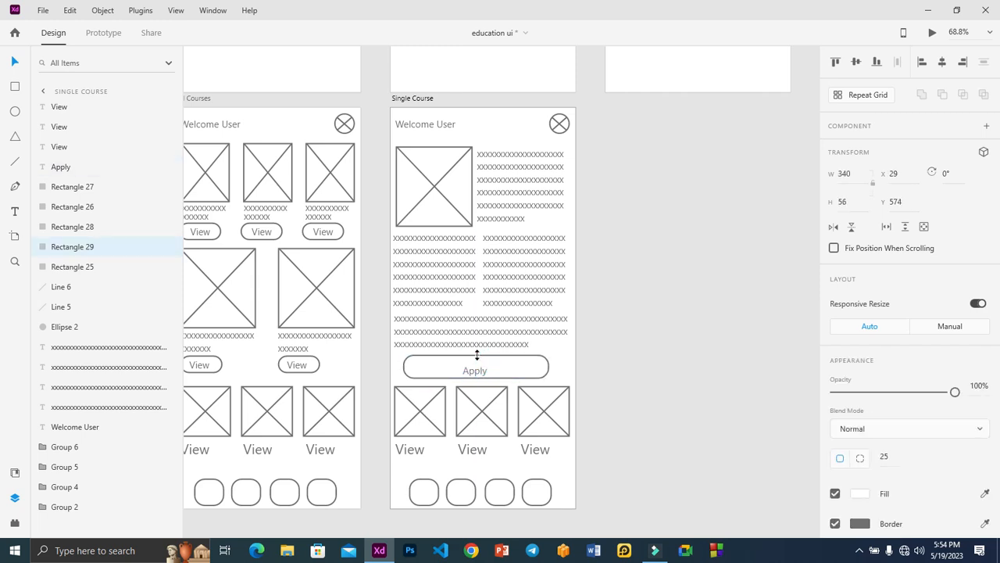
left_click(477, 370)
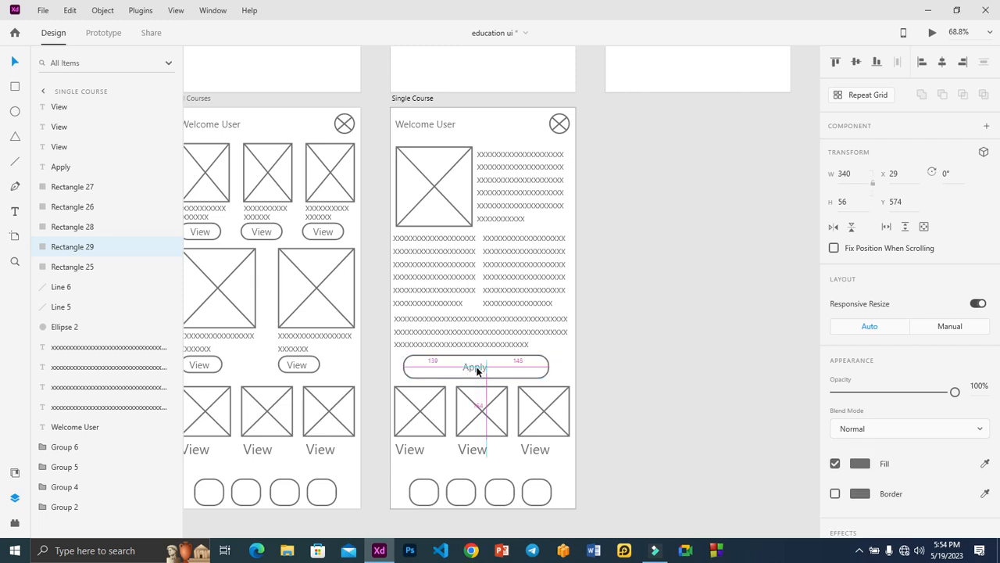
left_click_drag(474, 375, 483, 364)
left_click(643, 323)
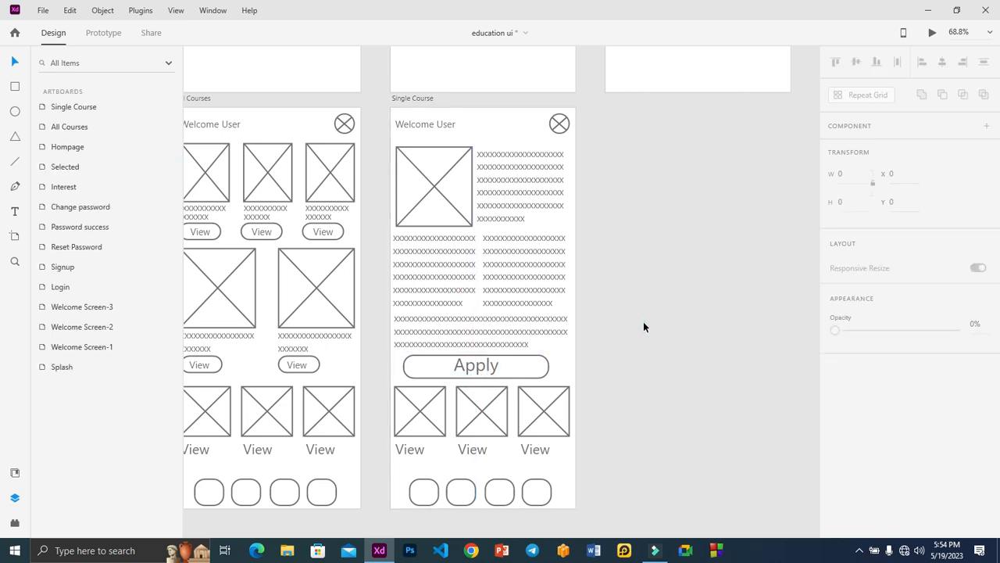
- Move the row of three small thumbnails and their View labels down about 32 pixels, leaving space under the Apply button
left_click_drag(607, 460, 381, 387)
key("Down")
key("Down")
key("Down")
key("Down")
key("Down")
key("Down")
key("Down")
key("Down")
key("Down")
key("Down")
key("Down")
key("Down")
key("Down")
key("Down")
key("Down")
key("Down")
key("Down")
key("Down")
key("Down")
key("Down")
key("Down")
key("Down")
key("Down")
key("Down")
key("Down")
key("Down")
key("Down")
key("Down")
key("Down")
key("Down")
key("Down")
key("Down")
left_click(631, 372)
- Copy the Apply label and turn it into a smaller Related Courses heading above the small thumbnails, starting at the first thumbnail
left_click(479, 367)
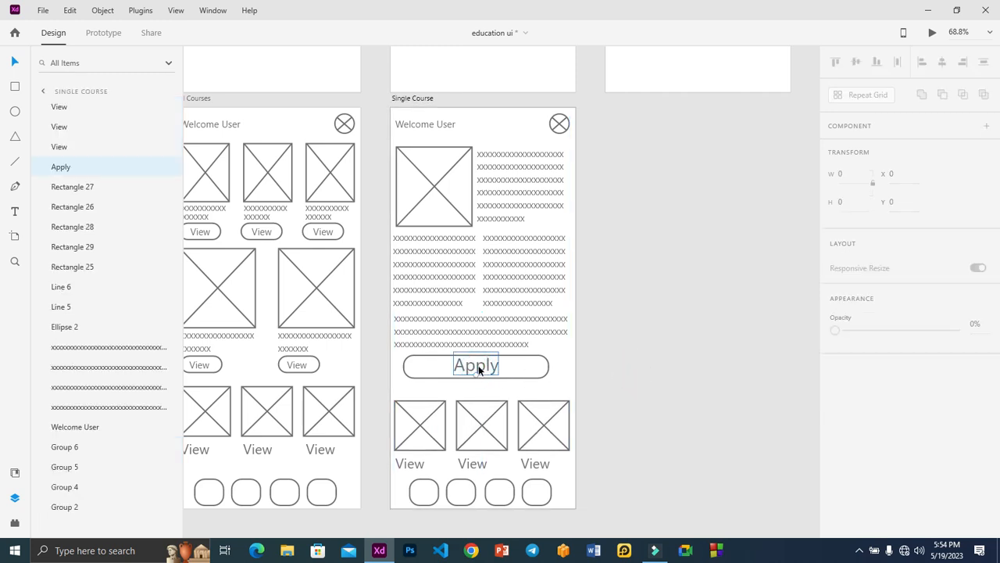
left_click_drag(479, 369, 480, 394)
double_click(479, 392)
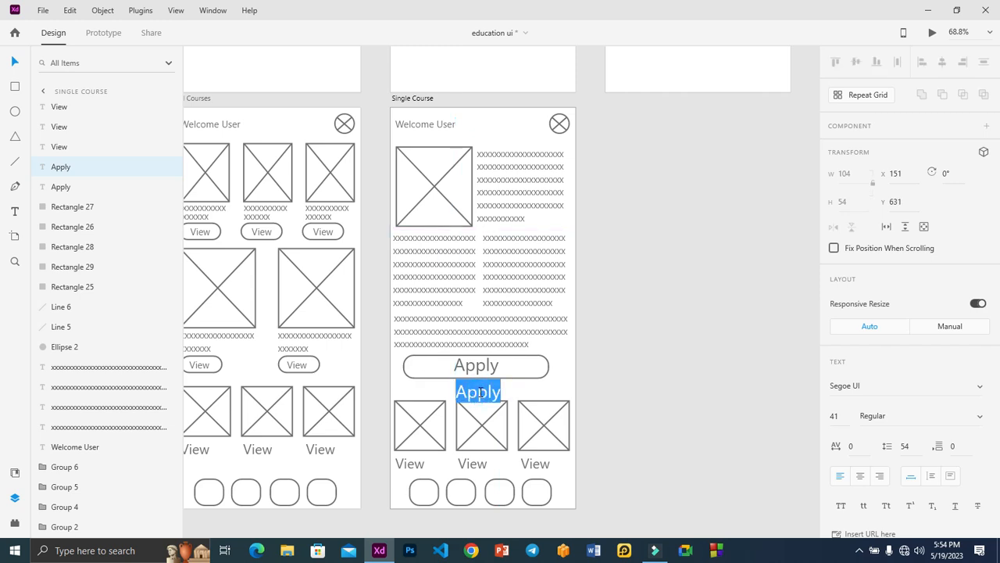
type("Relate")
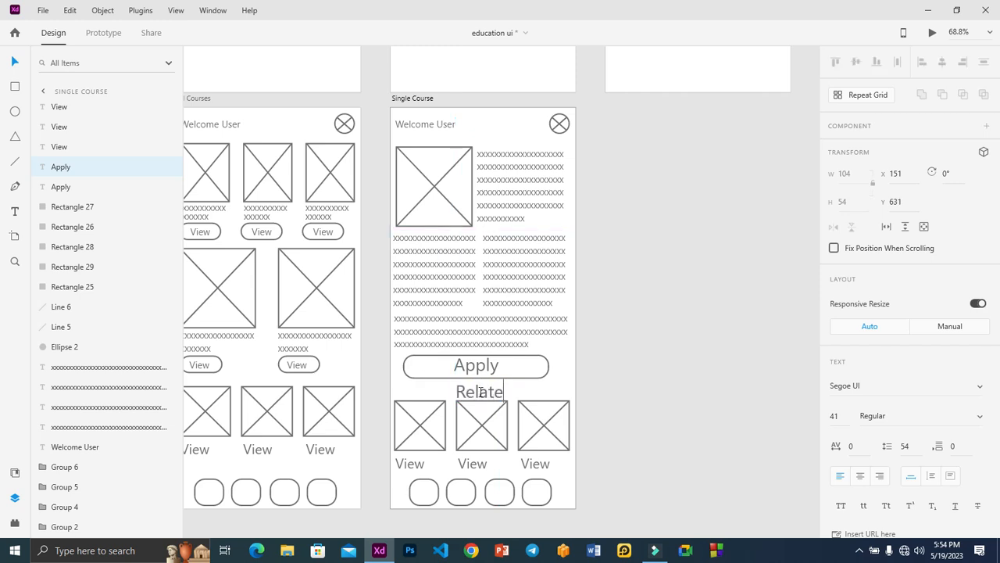
type("d Courses")
key("Escape")
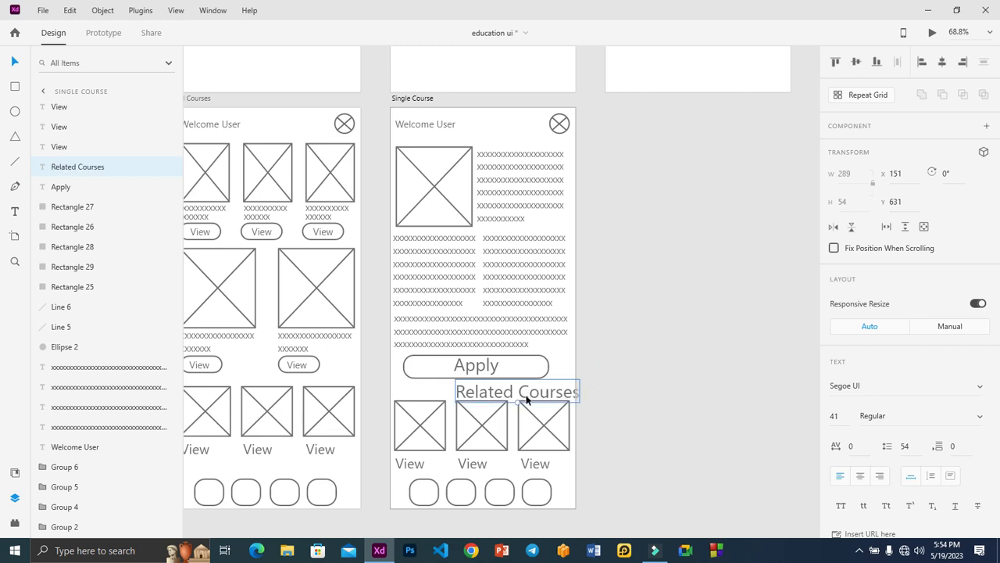
left_click_drag(518, 402, 454, 397)
left_click(621, 352)
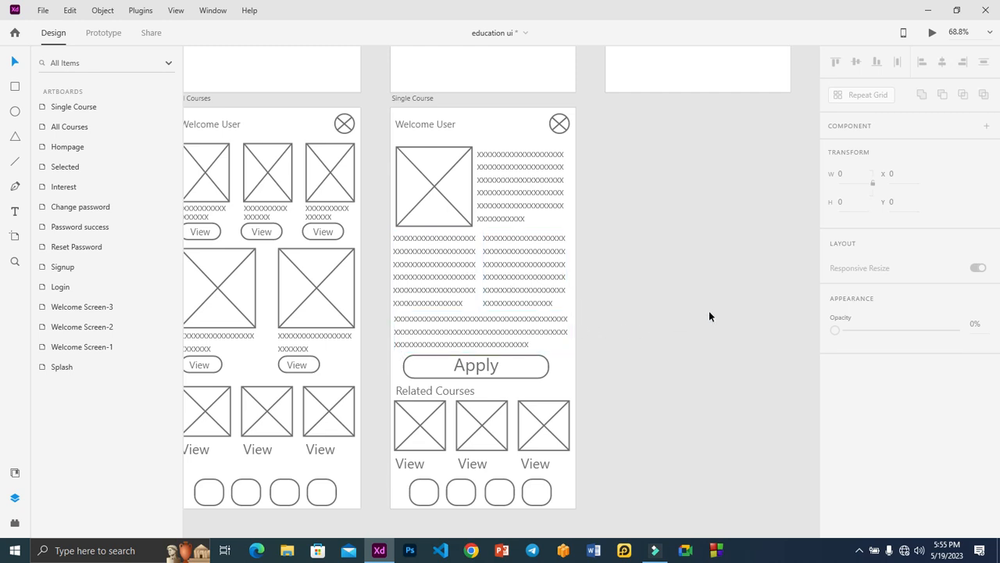
- Nudge the full-width description paragraph slightly up, away from the Apply button
left_click(509, 321)
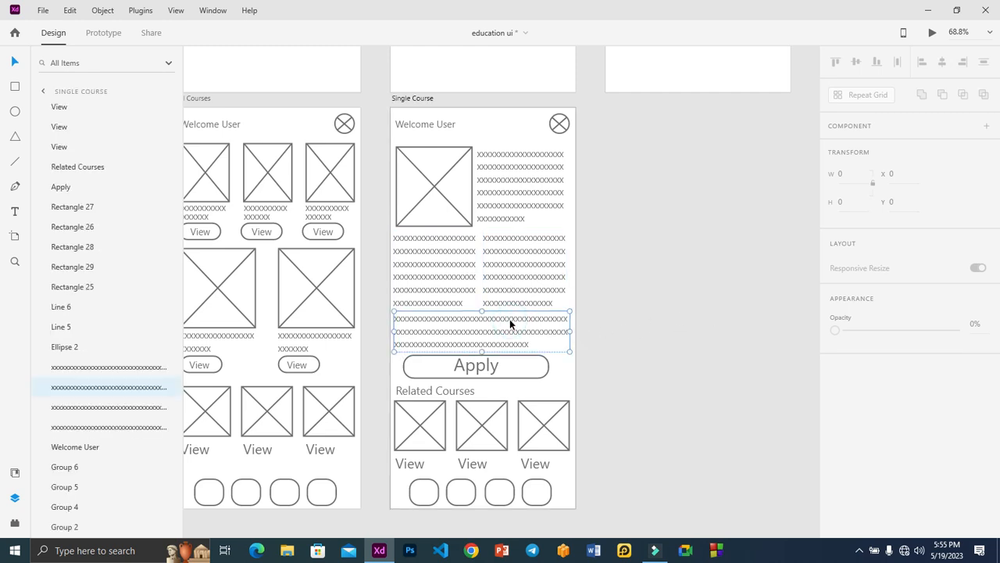
left_click(690, 297)
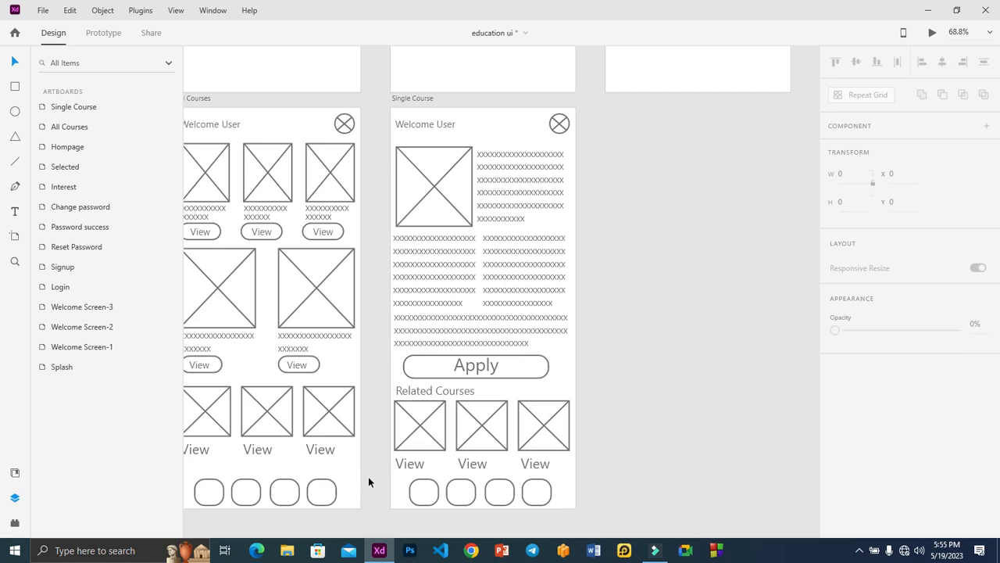
left_click(661, 357)
- Add the text H on the Hompage artboard beside the second course's View button
key("ctrl+0")
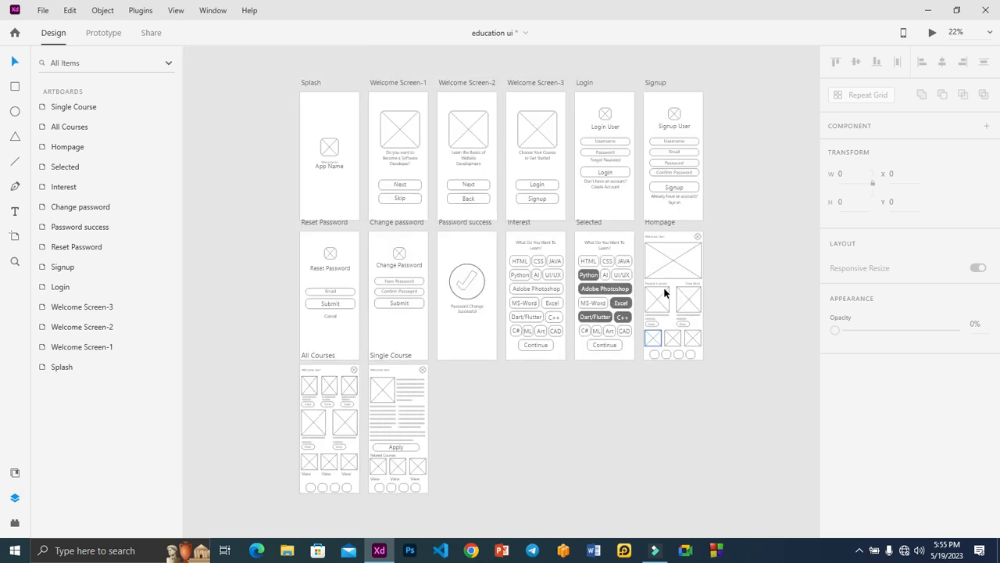
left_click(677, 239)
key("ctrl+3")
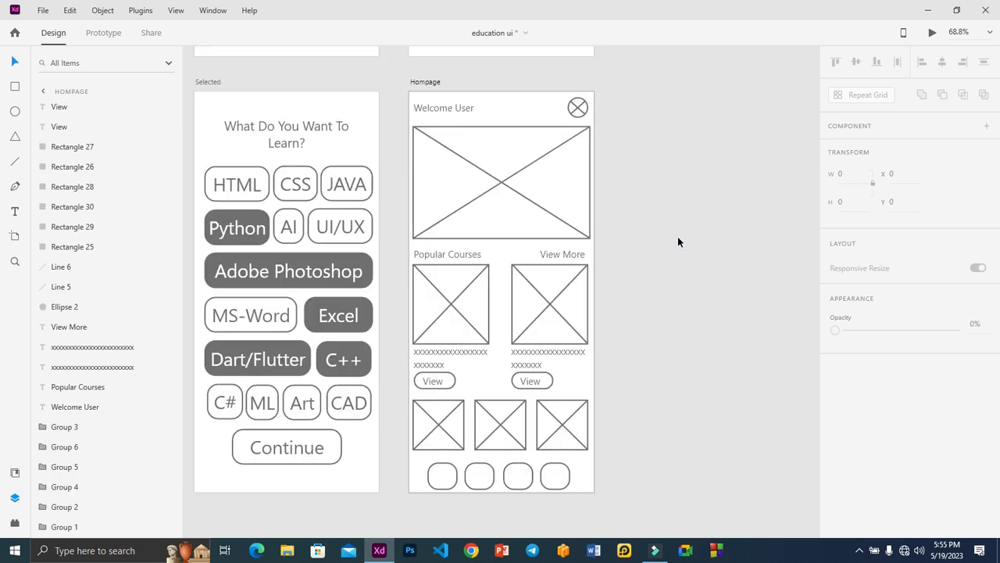
left_click(443, 479)
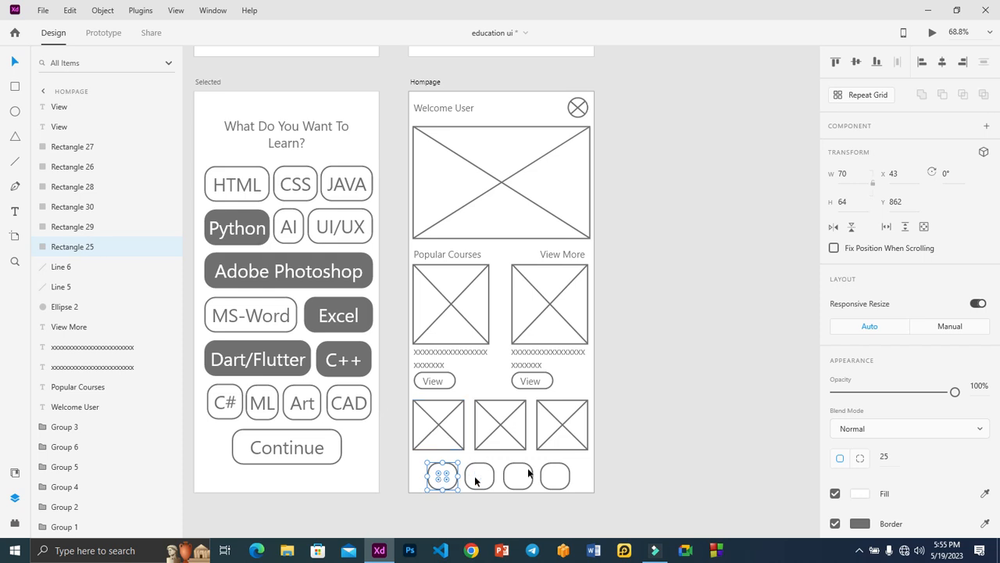
key("t")
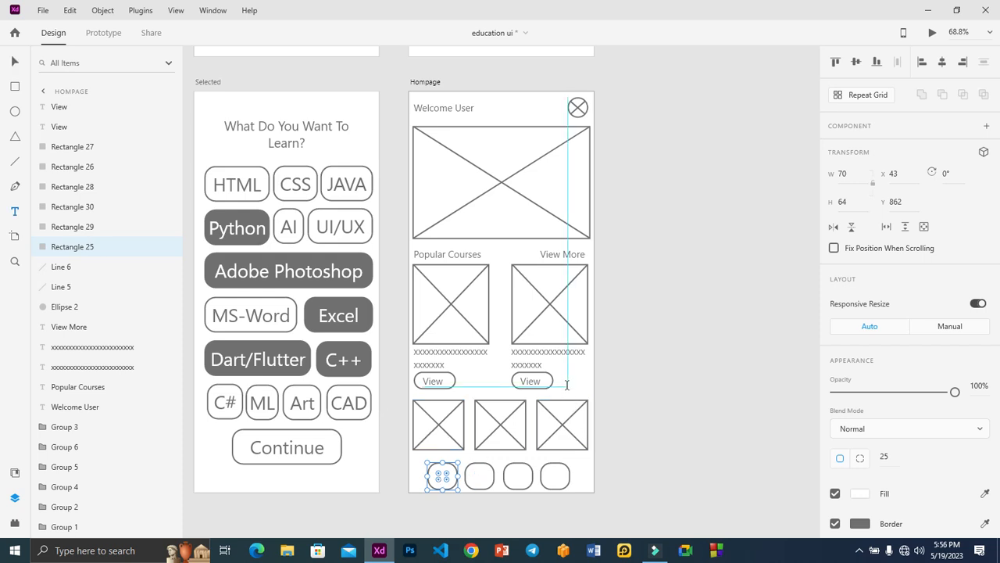
left_click(570, 384)
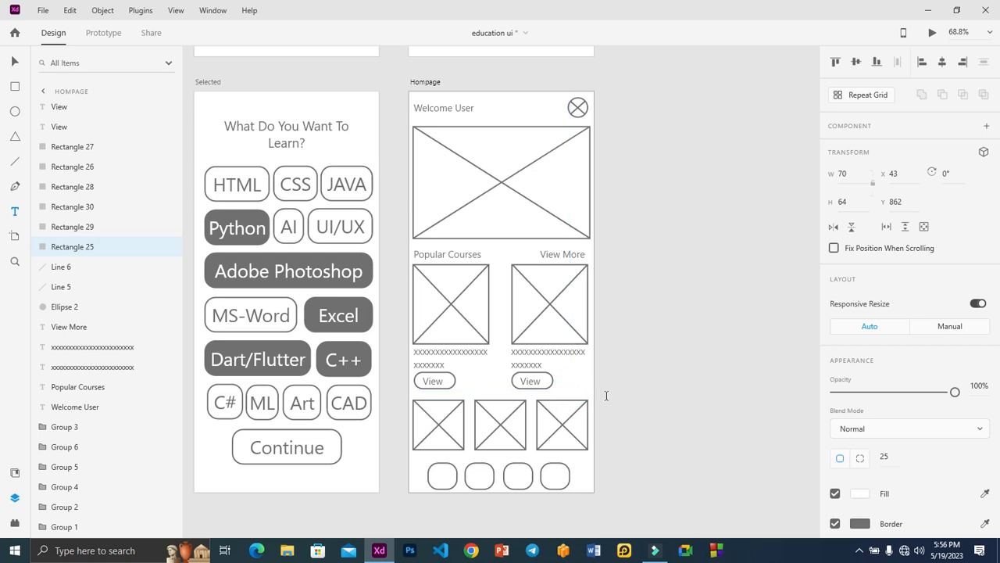
type("H")
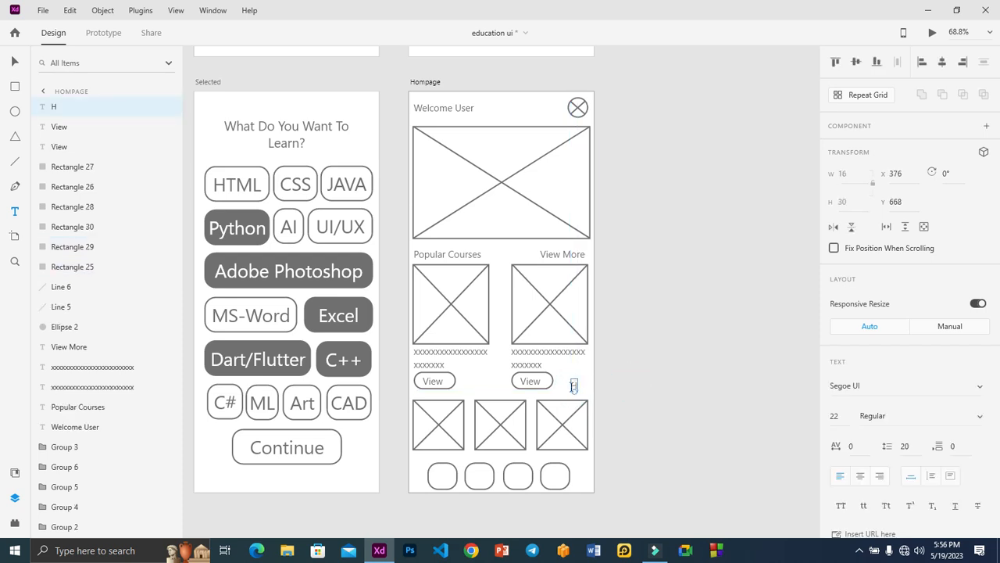
key("Escape")
- Place the H in the first bottom navigation box at text size 49 and copy it into the second box as C
left_click_drag(576, 388, 479, 478)
double_click(479, 476)
type("C")
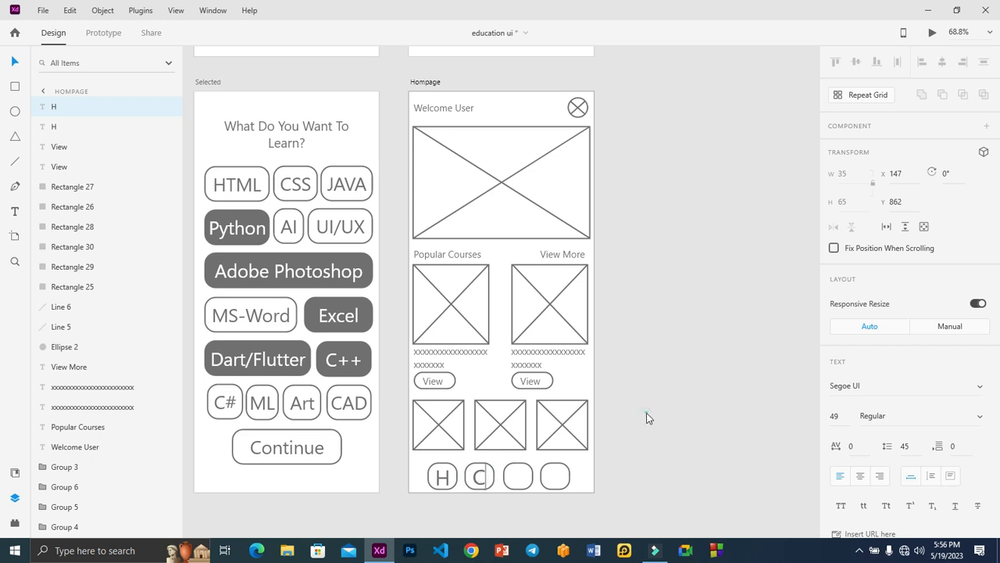
key("Escape")
- Copy the letter into the third and fourth navigation boxes and change the copies to L and P
left_click_drag(478, 482, 515, 482)
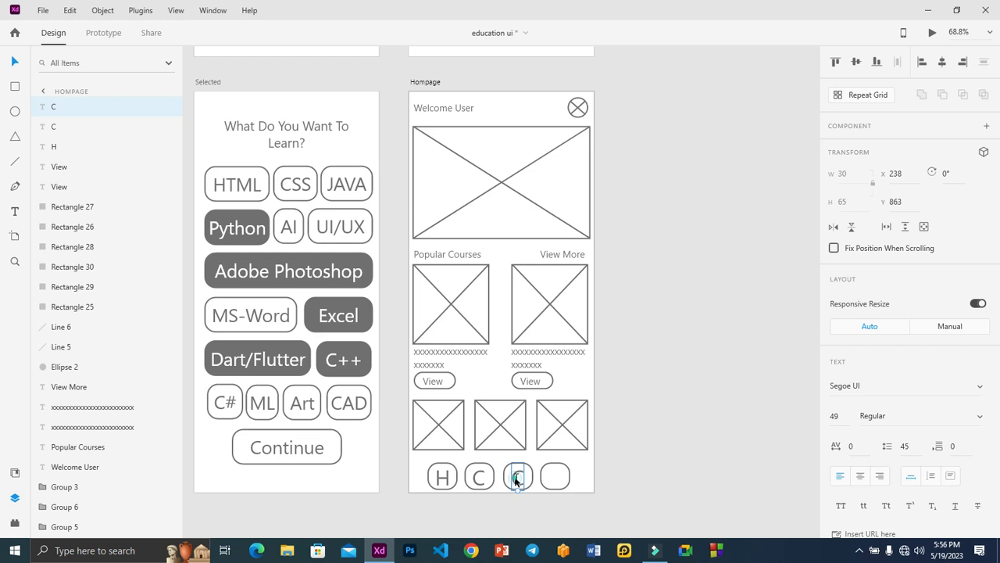
double_click(515, 481)
type("L")
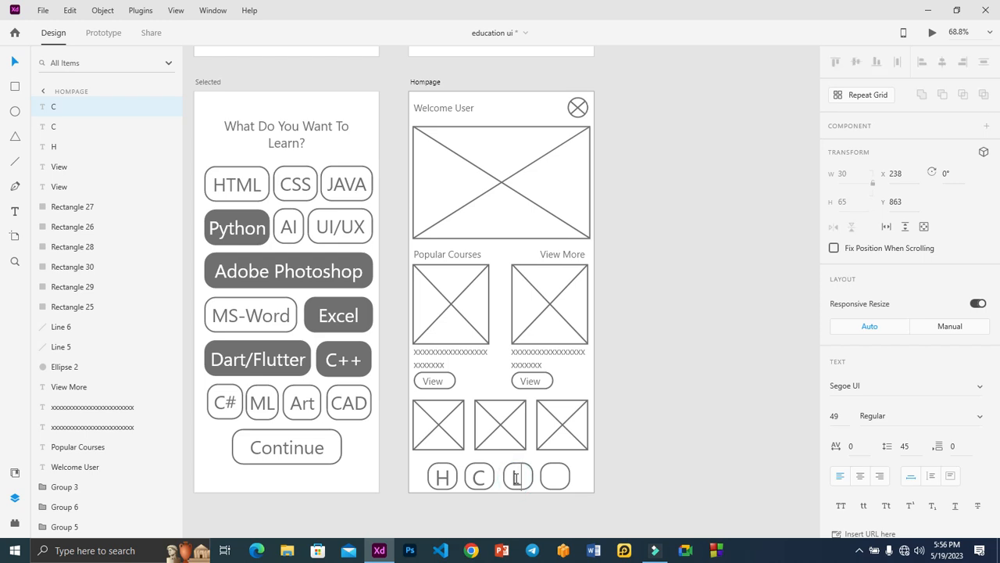
left_click(660, 408)
left_click_drag(514, 476, 554, 478)
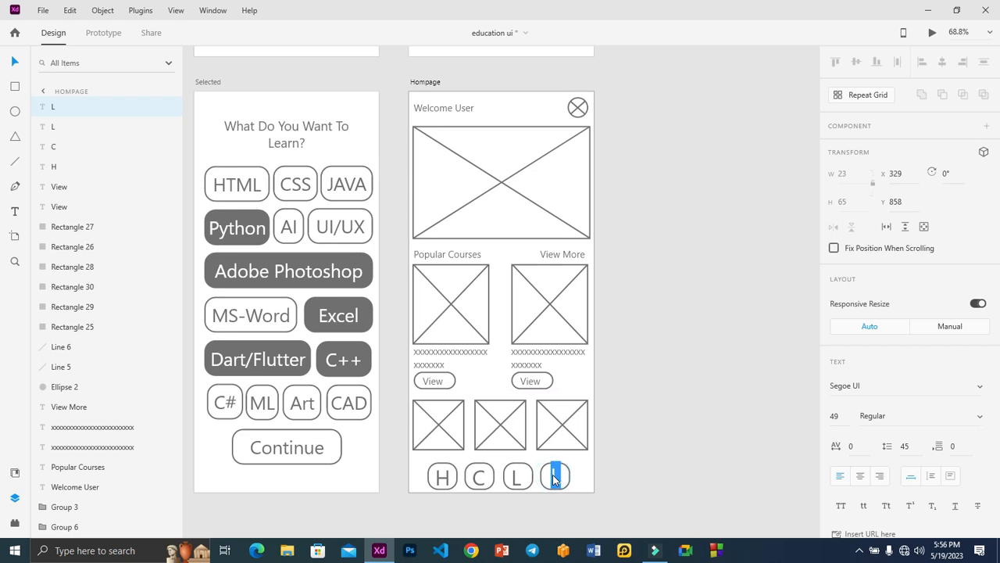
type("P")
left_click(658, 396)
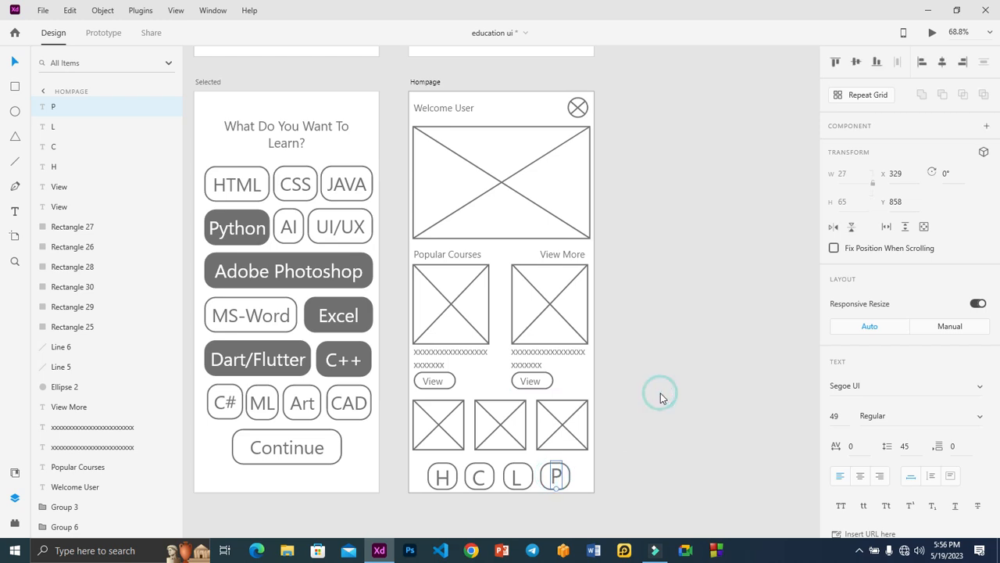
- Copy the labelled H, C, L, P navigation boxes from the Hompage artboard for use on the Single Course artboard
left_click_drag(633, 494, 391, 468)
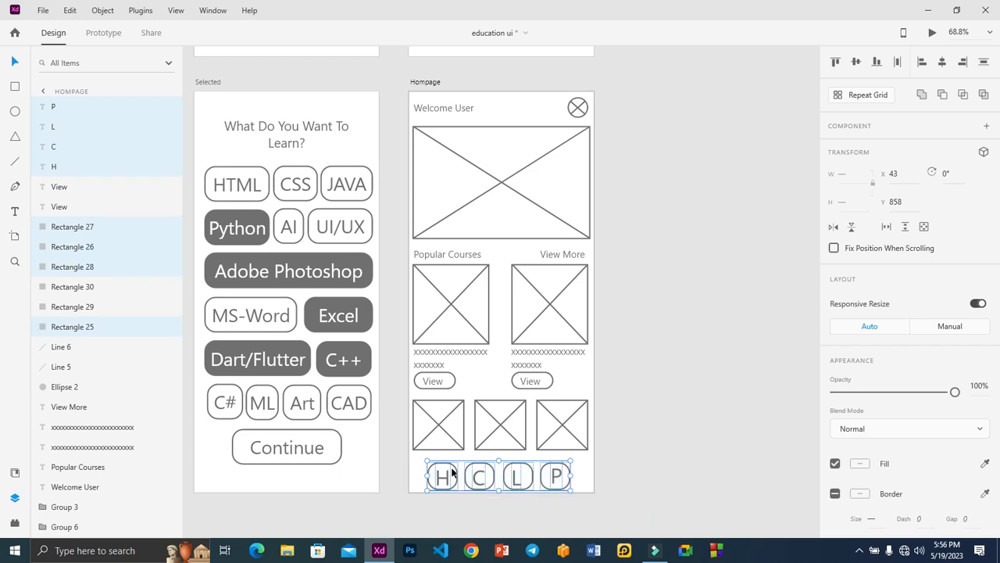
left_click_drag(278, 505, 468, 390)
left_click_drag(308, 450, 500, 361)
left_click_drag(337, 442, 492, 347)
left_click_drag(424, 459, 525, 350)
- Try to paste the appearance of the copied navigation row onto the four blank navigation boxes of the Single Course artboard
left_click_drag(531, 442, 346, 408)
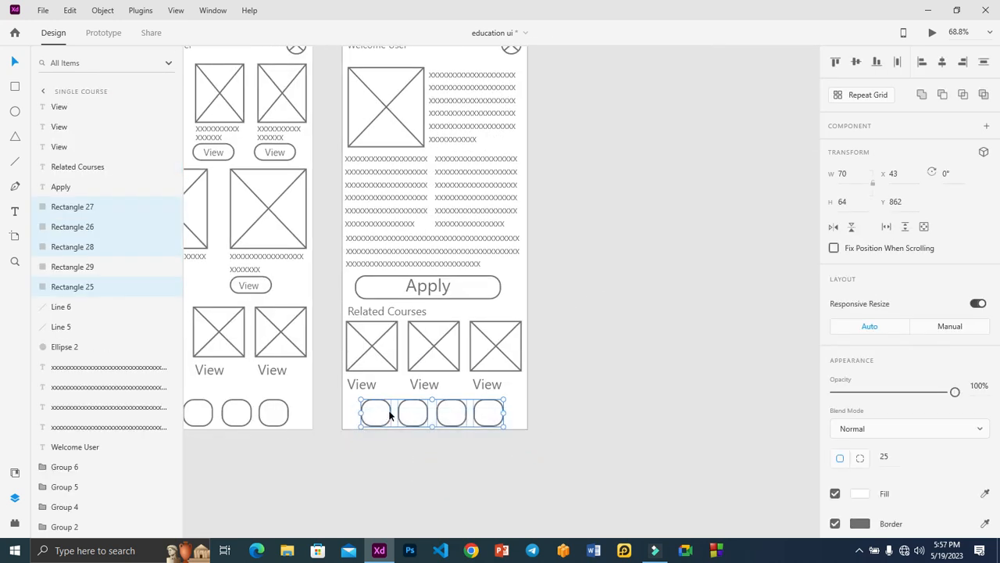
right_click(389, 416)
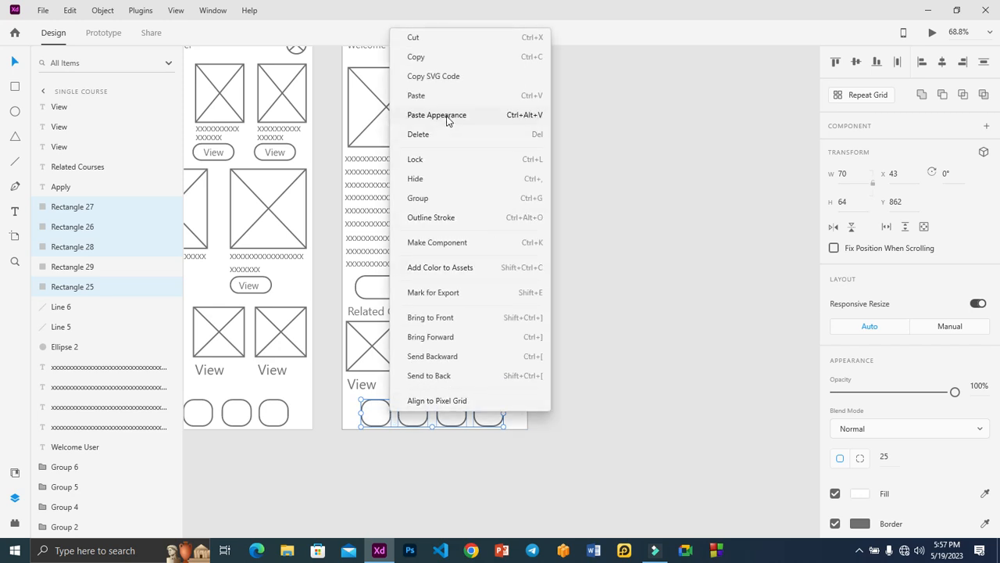
left_click(447, 122)
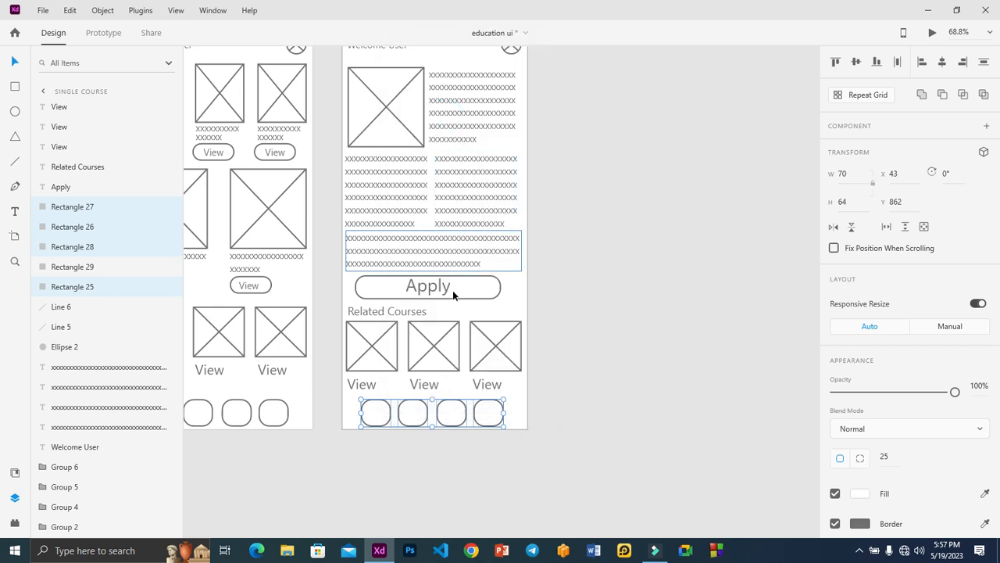
left_click(548, 414)
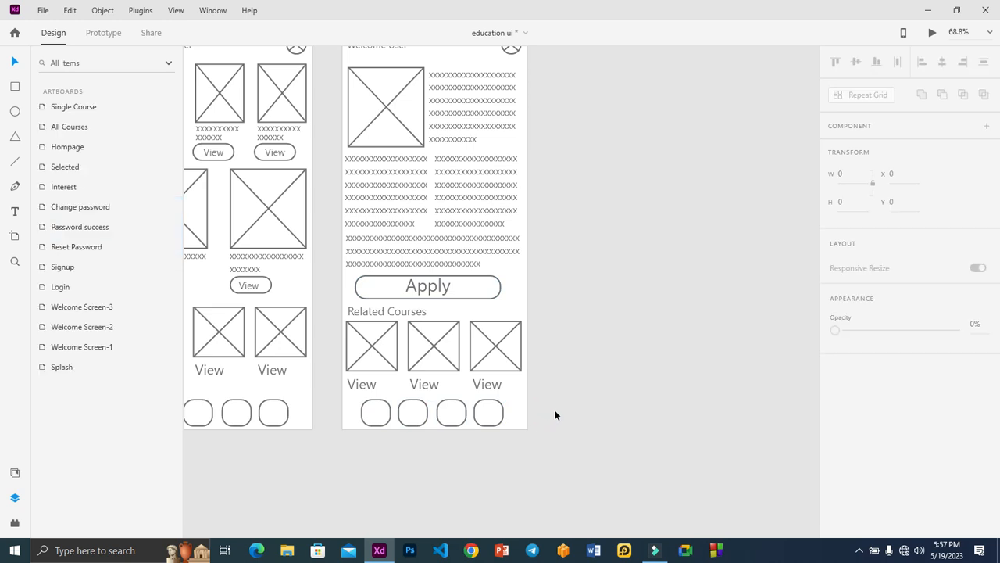
- Replace the four blank navigation boxes on the Single Course artboard with the copied H, C, L, P row
left_click_drag(558, 439, 352, 411)
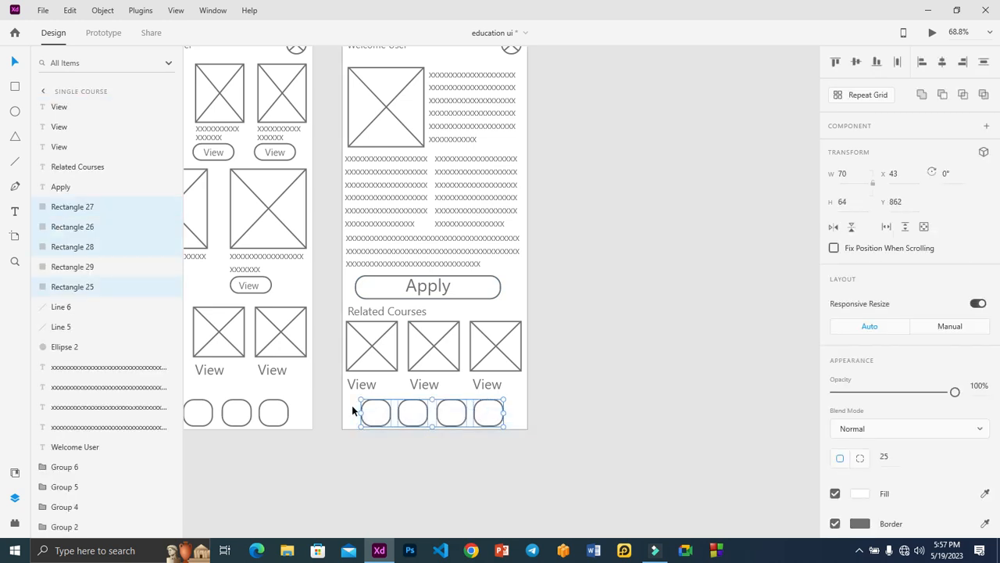
key("Delete")
key("ctrl+z")
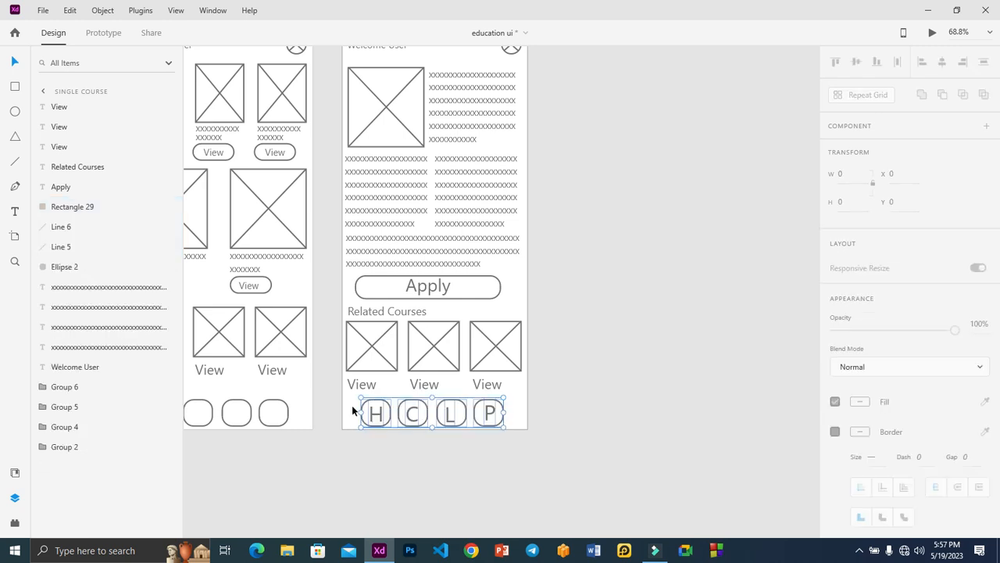
- Replace the four blank navigation boxes on the All Courses artboard with the copied H, C, L, P row
left_click_drag(268, 465, 449, 435)
left_click(479, 420)
left_click_drag(308, 387, 306, 372)
key("Delete")
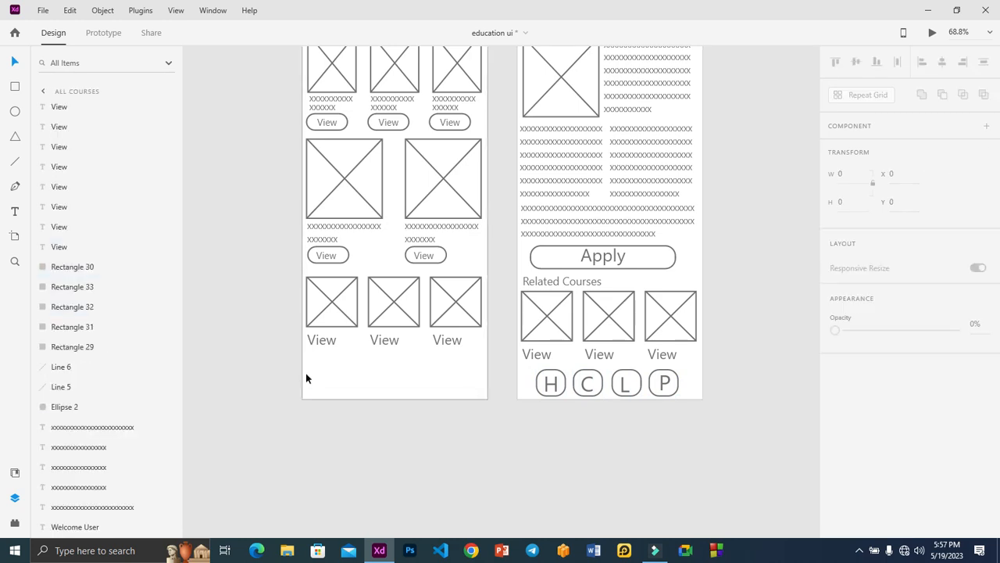
key("ctrl+z")
left_click(446, 438)
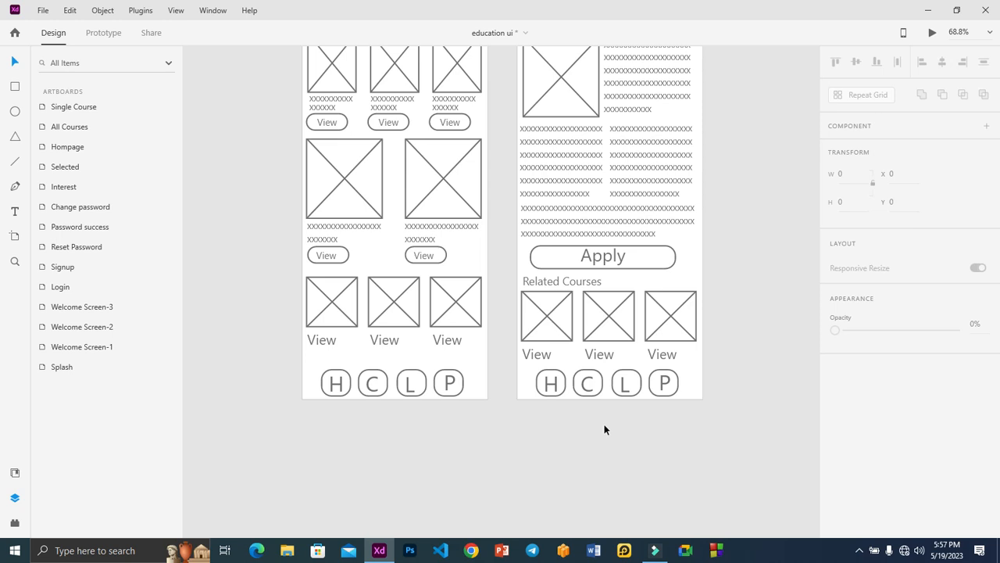
- Change the letter in the fourth navigation box of the Hompage artboard to P
key("ctrl+0")
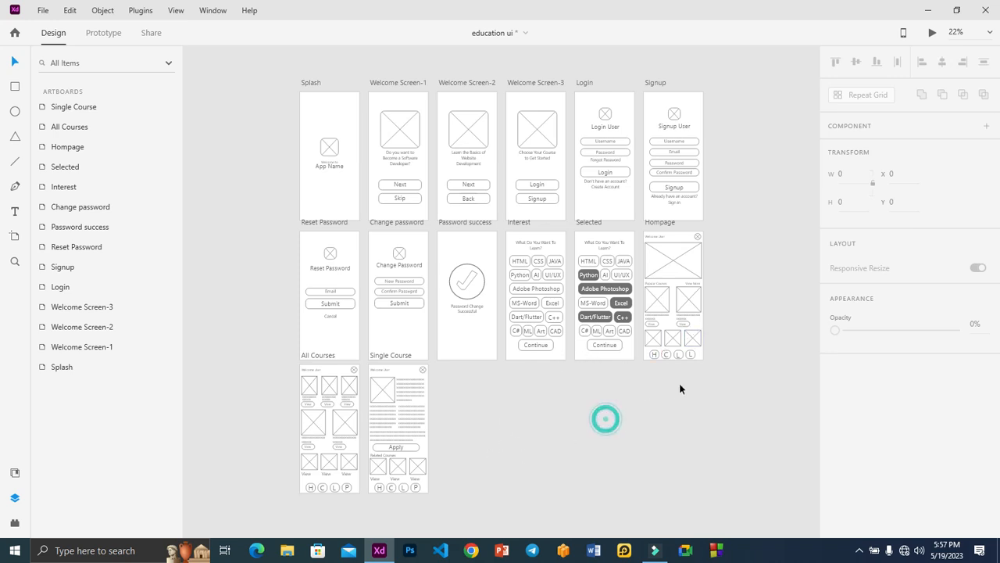
left_click(689, 356)
left_click(690, 356)
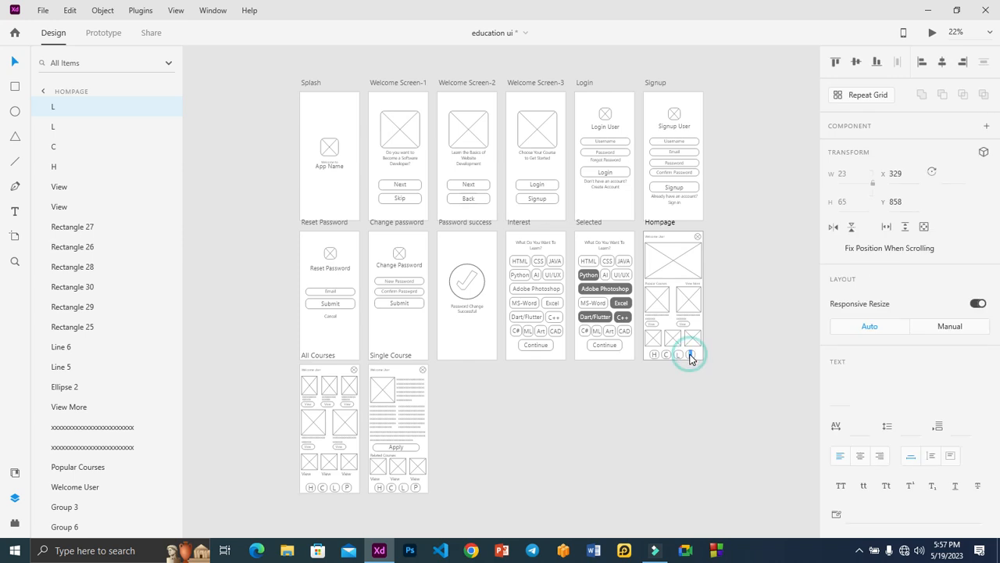
type("P")
left_click(616, 433)
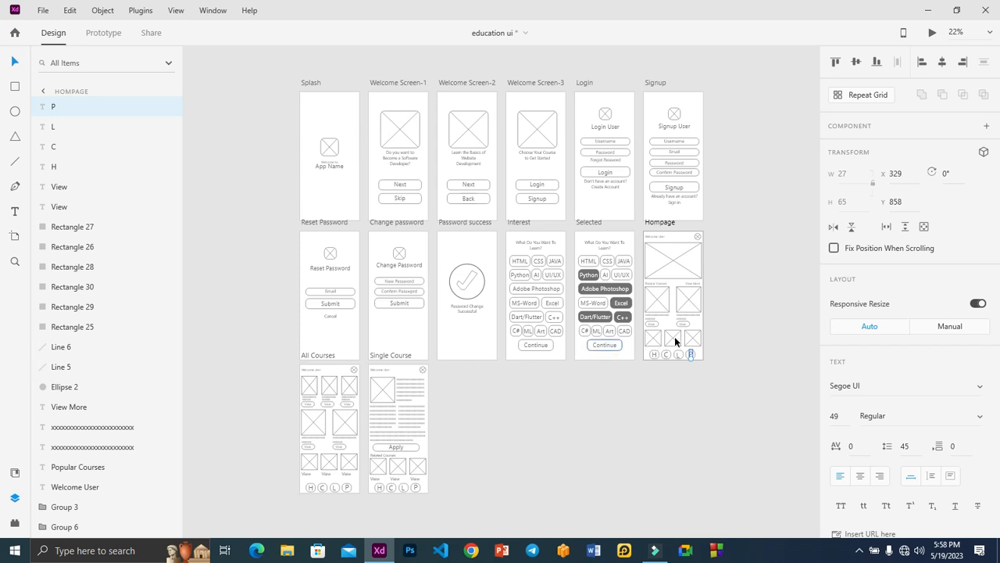
- In Prototype mode, link the C navigation box on the Hompage artboard to the All Courses artboard
left_click(676, 236)
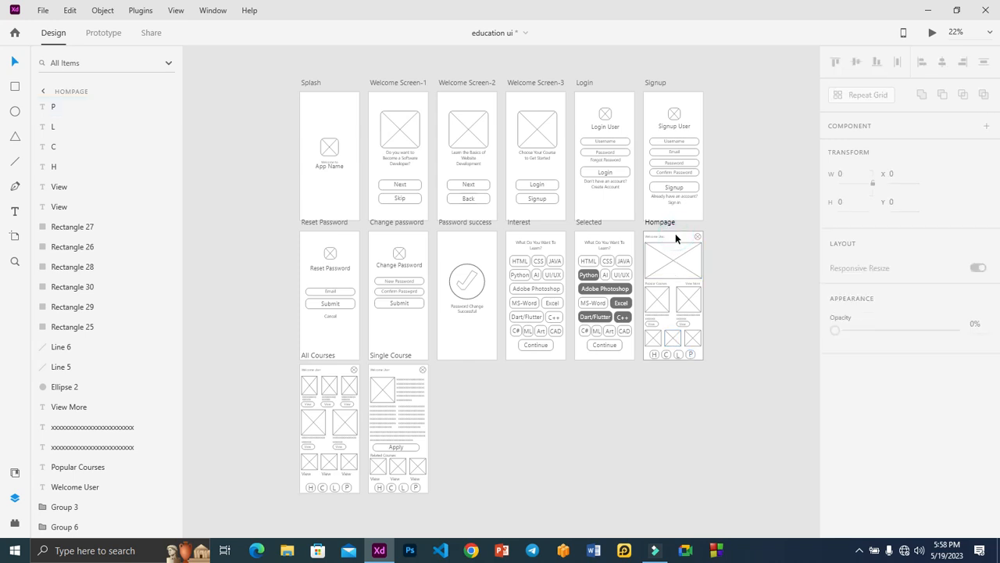
left_click(106, 33)
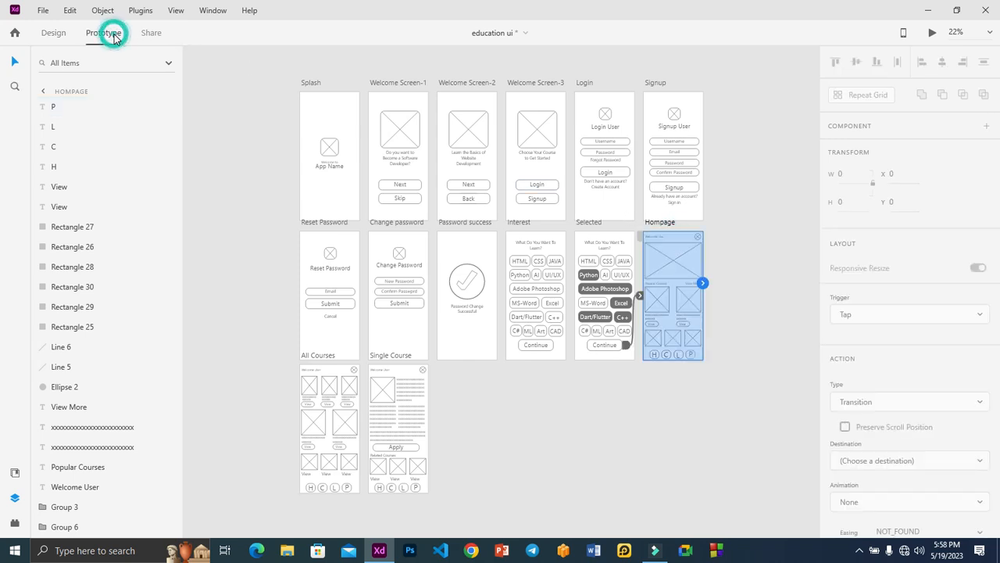
left_click(670, 355)
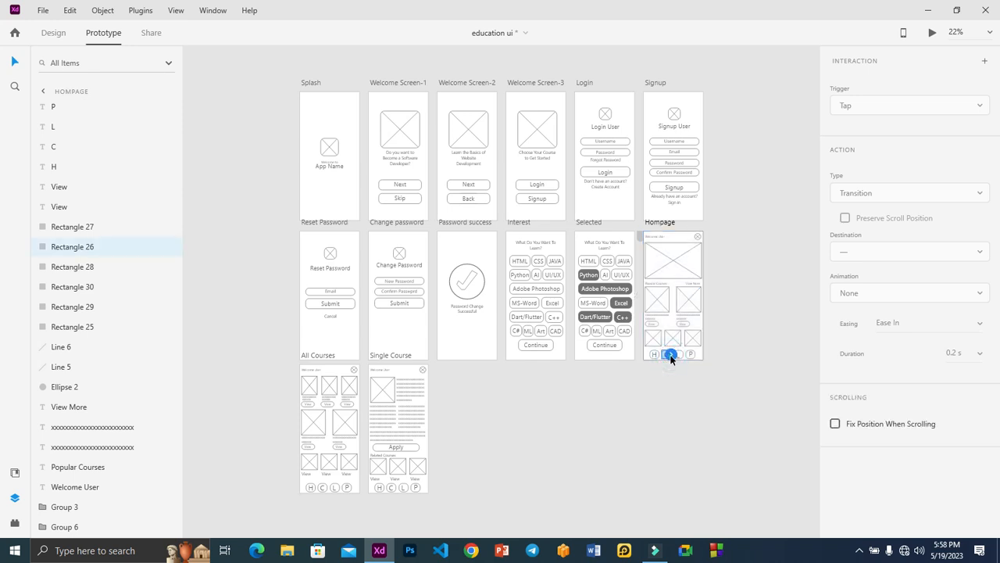
key("z")
left_click_drag(566, 224, 747, 357)
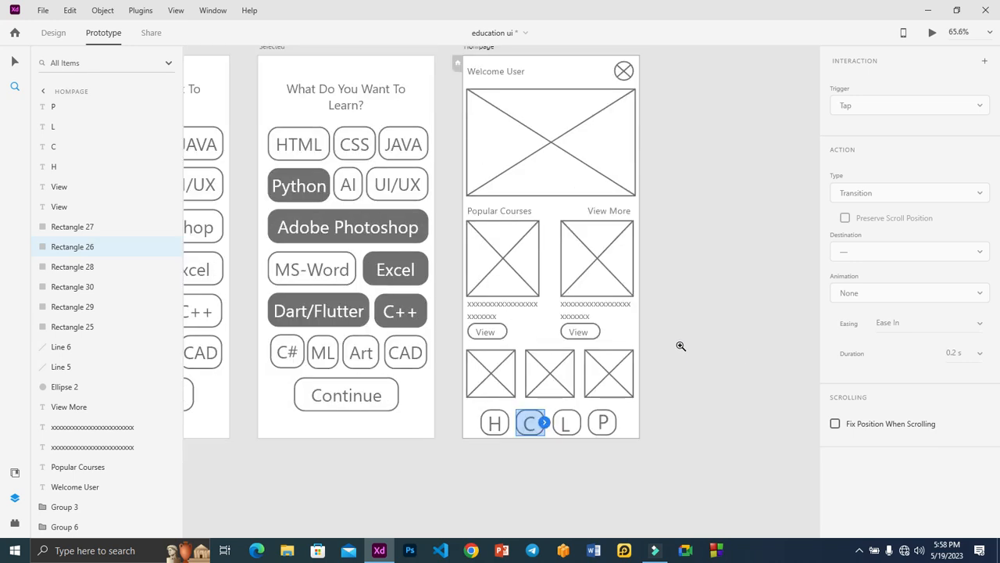
scroll(680, 344, "down", 5)
left_click(15, 61)
left_click_drag(545, 245, 313, 426)
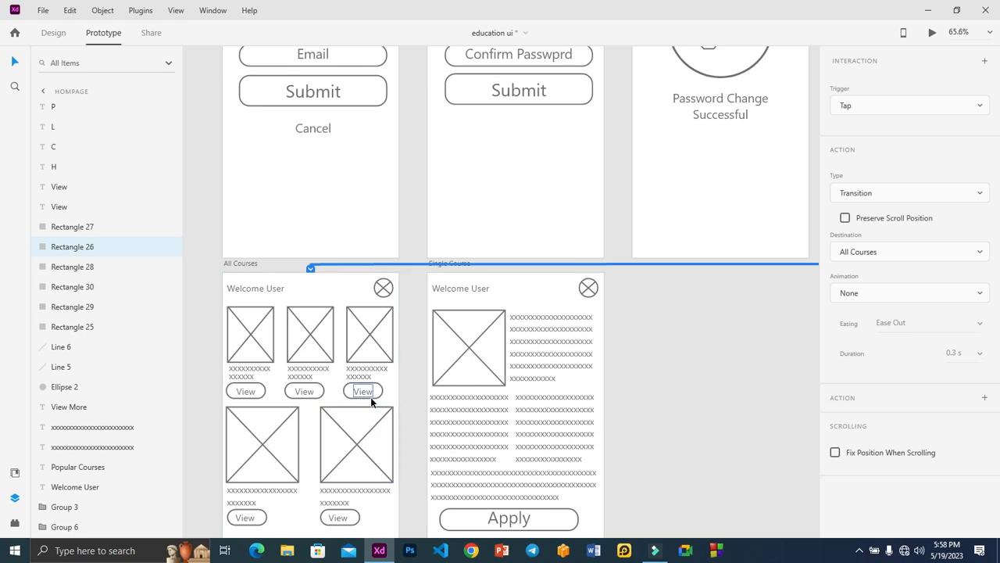
- Link the three View buttons in the first course row of All Courses to the Single Course artboard
scroll(372, 391, "down", 2)
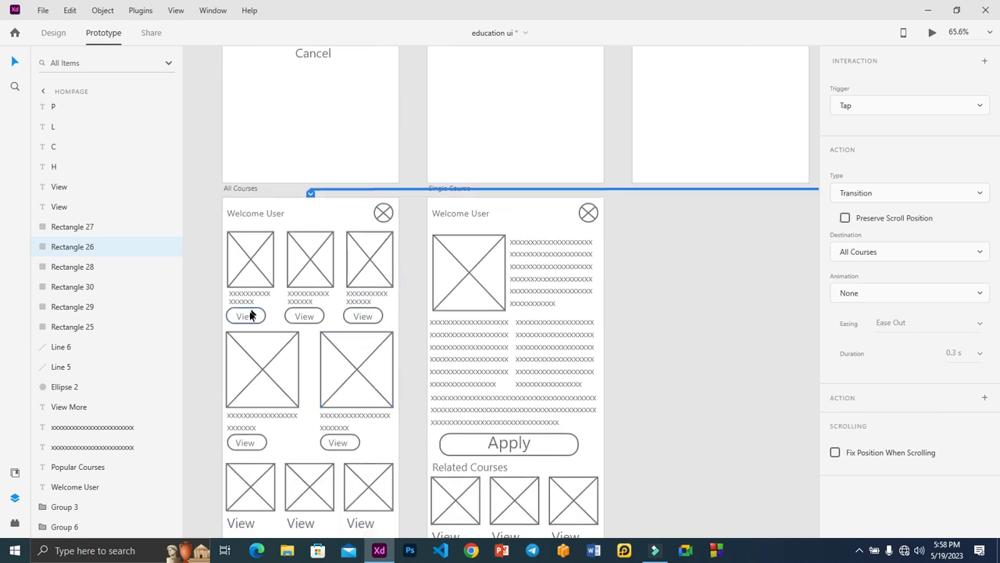
left_click(247, 315)
left_click_drag(266, 316, 447, 404)
left_click(314, 318)
left_click_drag(324, 317, 435, 379)
left_click(377, 323)
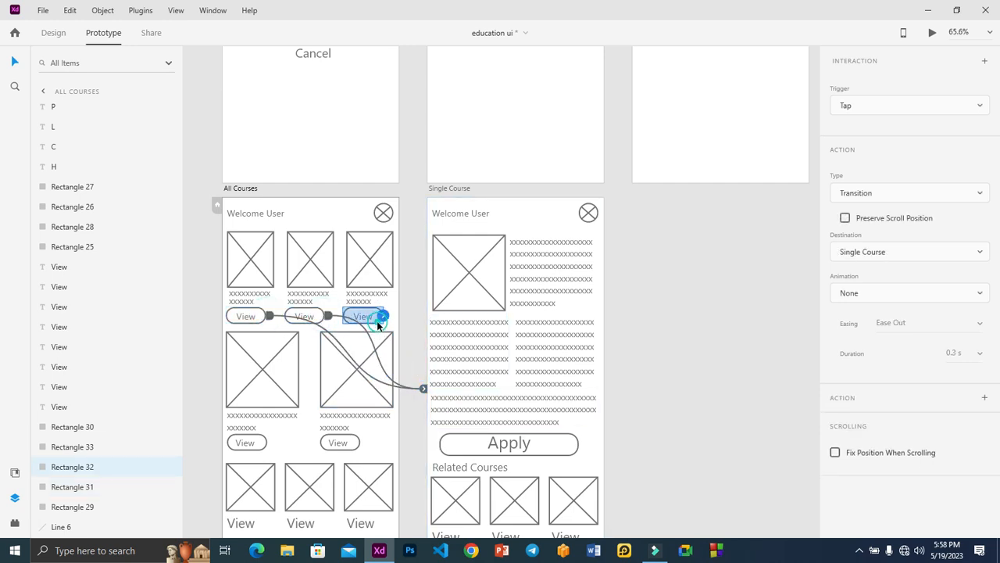
left_click_drag(382, 316, 415, 395)
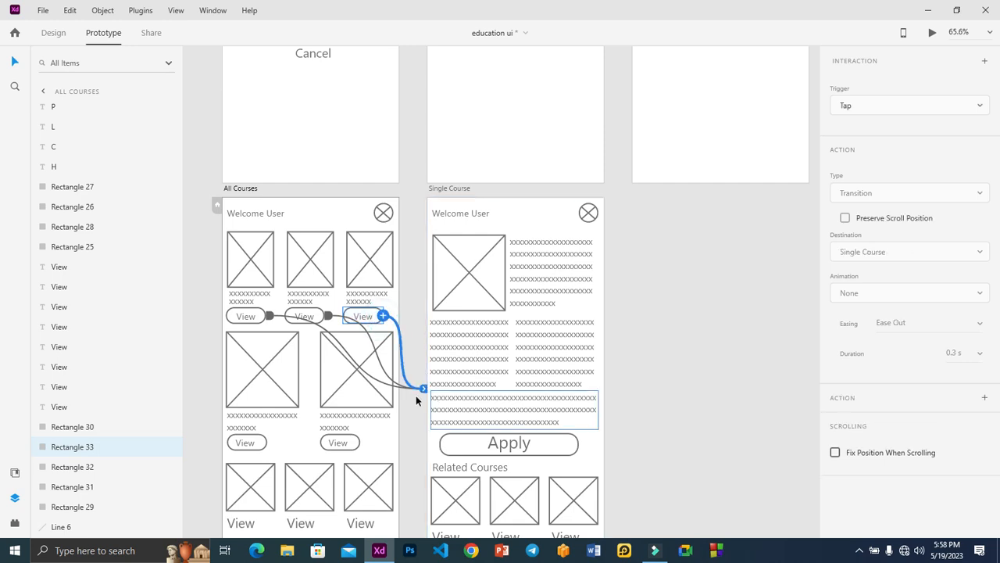
- Link the two View buttons under the large course images on All Courses to the Single Course artboard
left_click(344, 443)
left_click_drag(359, 442, 427, 422)
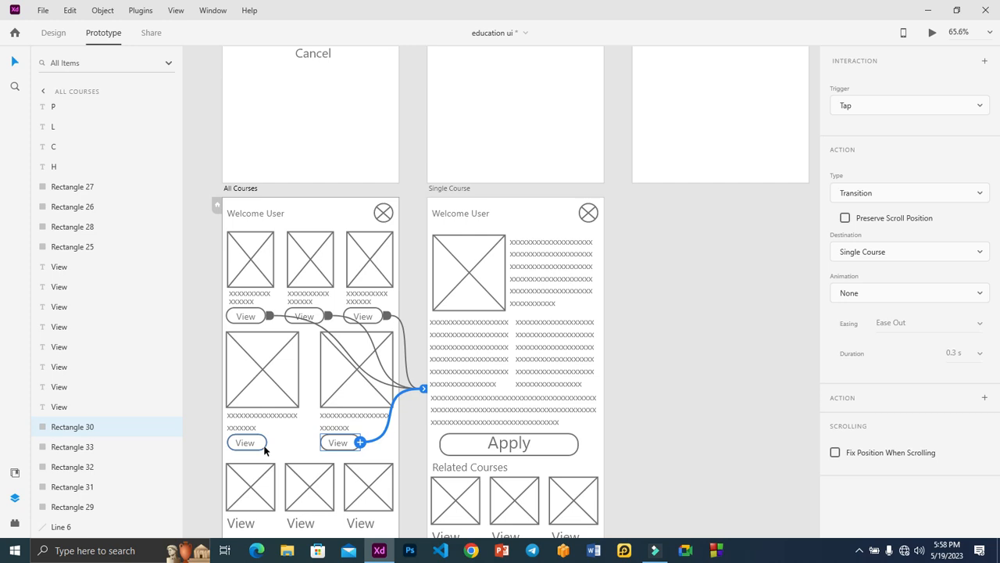
left_click(263, 444)
left_click_drag(267, 442, 430, 400)
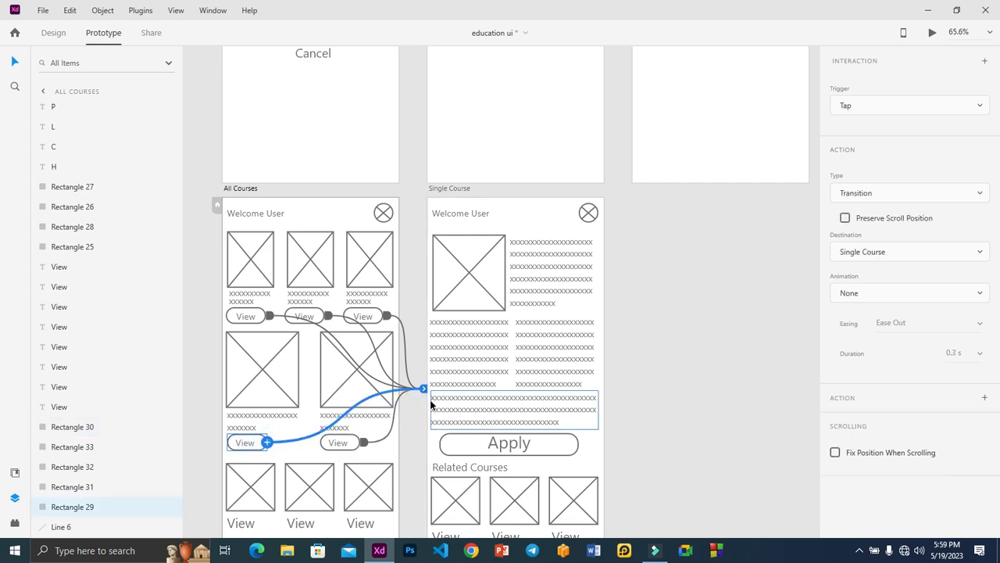
- Link the three View labels in the last course row of All Courses to the Single Course artboard
scroll(346, 413, "down", 2)
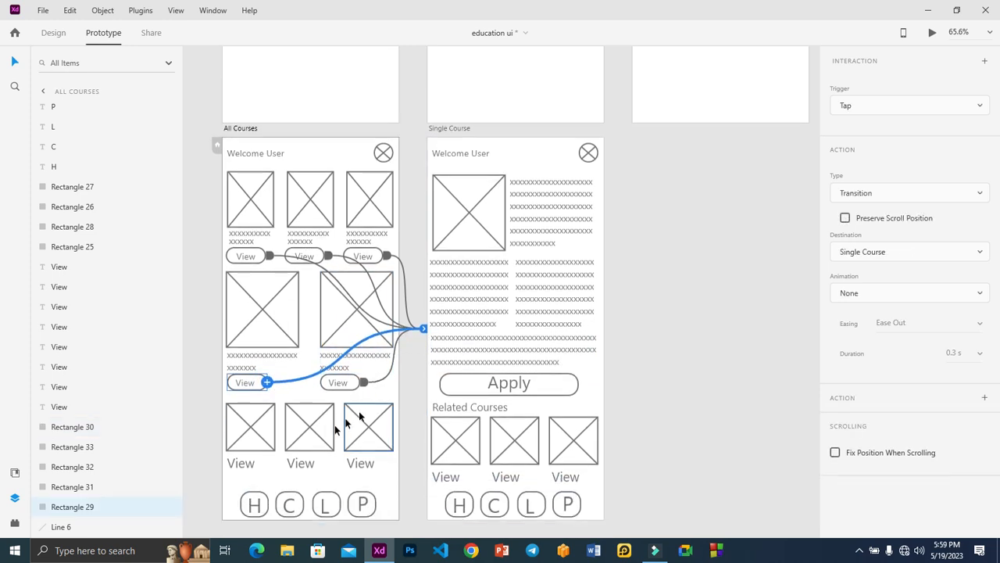
left_click(243, 464)
left_click_drag(255, 463, 336, 457)
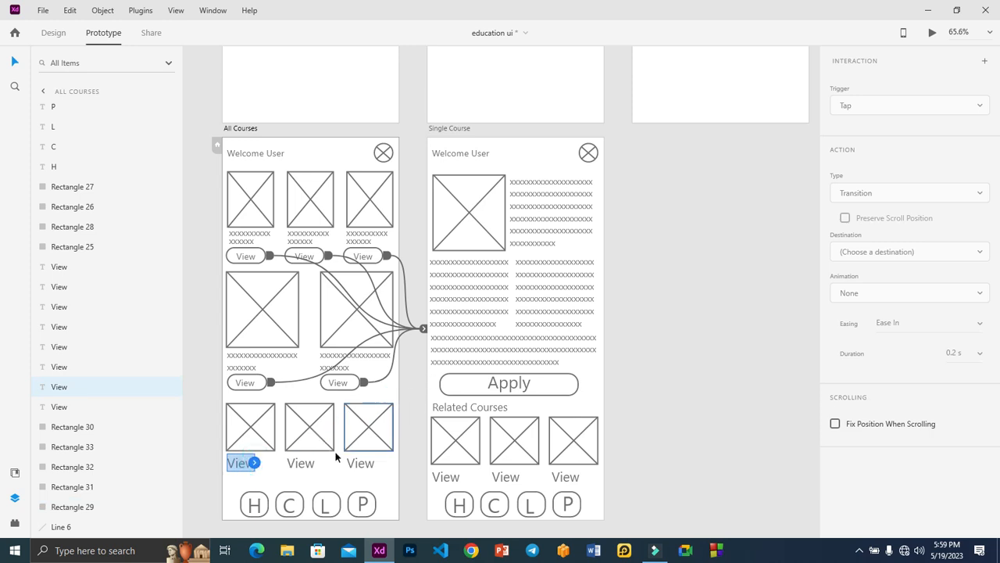
left_click_drag(254, 463, 432, 361)
left_click(304, 463)
left_click_drag(315, 462, 429, 359)
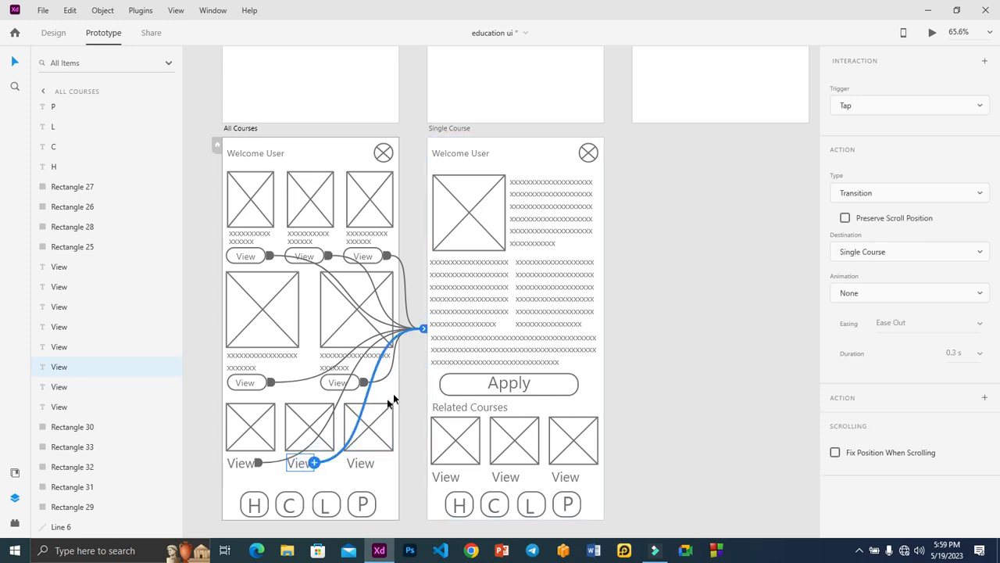
left_click(372, 465)
left_click_drag(374, 463, 429, 331)
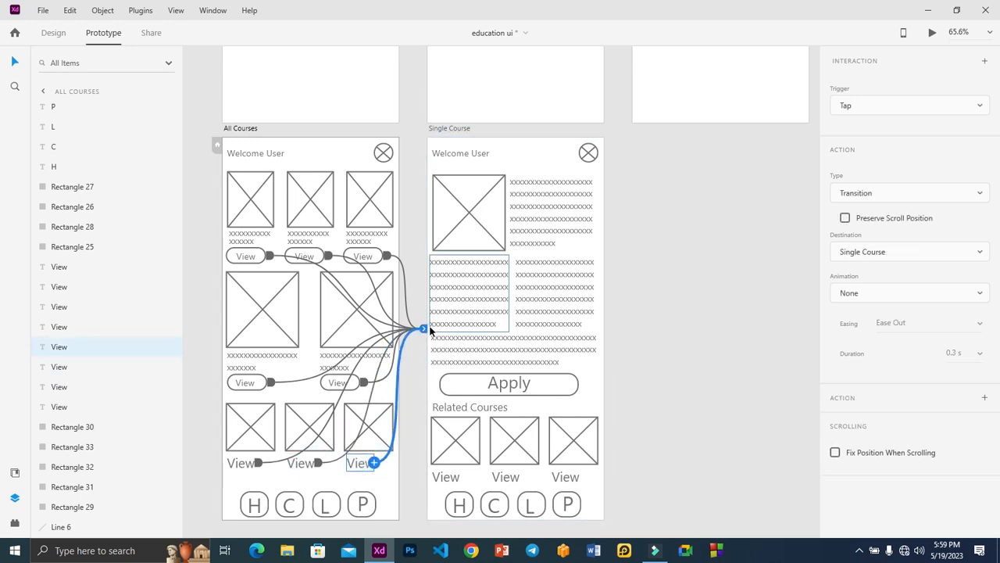
- Link the H navigation box on the All Courses artboard to the Hompage artboard
left_click(257, 511)
left_click(265, 506)
left_click_drag(268, 504, 644, 144)
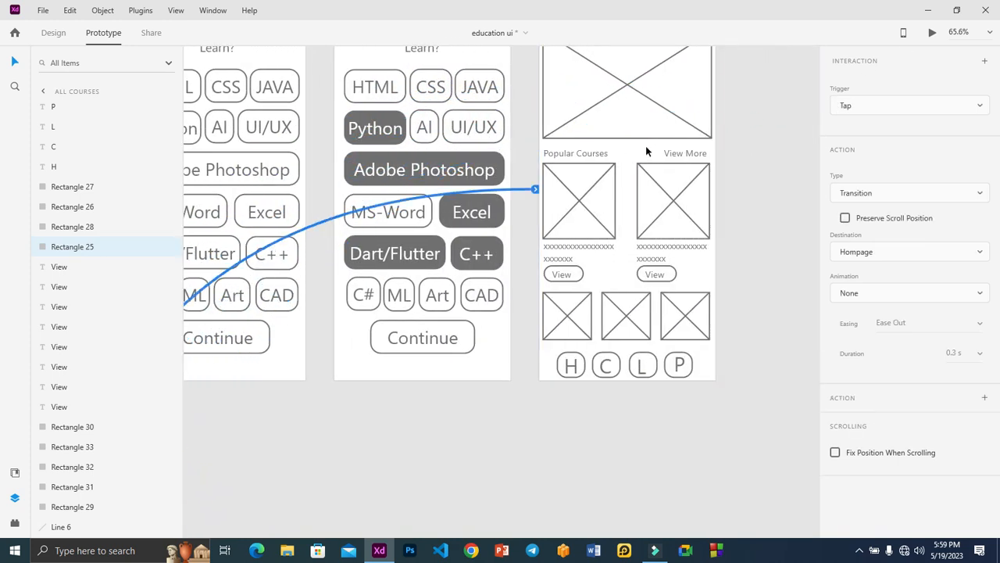
- Link the first View button under Popular Courses on the Hompage artboard to the Single Course artboard
scroll(647, 152, "down", 2)
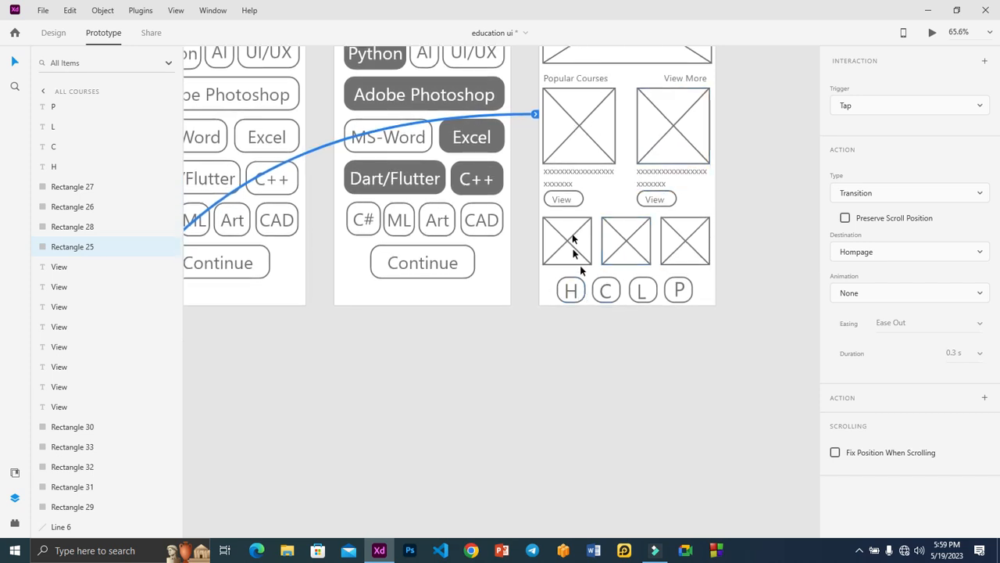
left_click(579, 200)
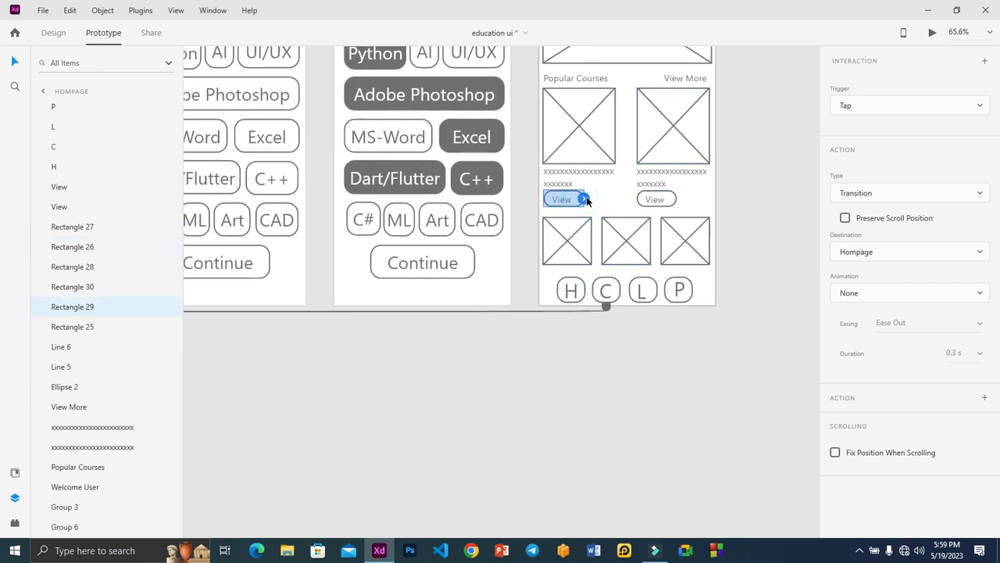
left_click(673, 198, "shift")
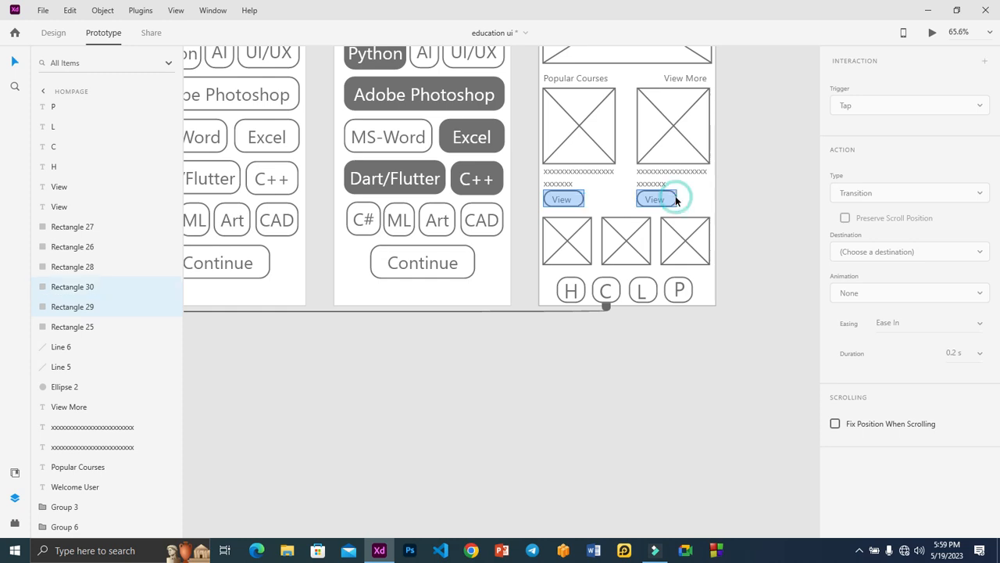
left_click(758, 205)
left_click(583, 200)
left_click_drag(584, 199, 352, 473)
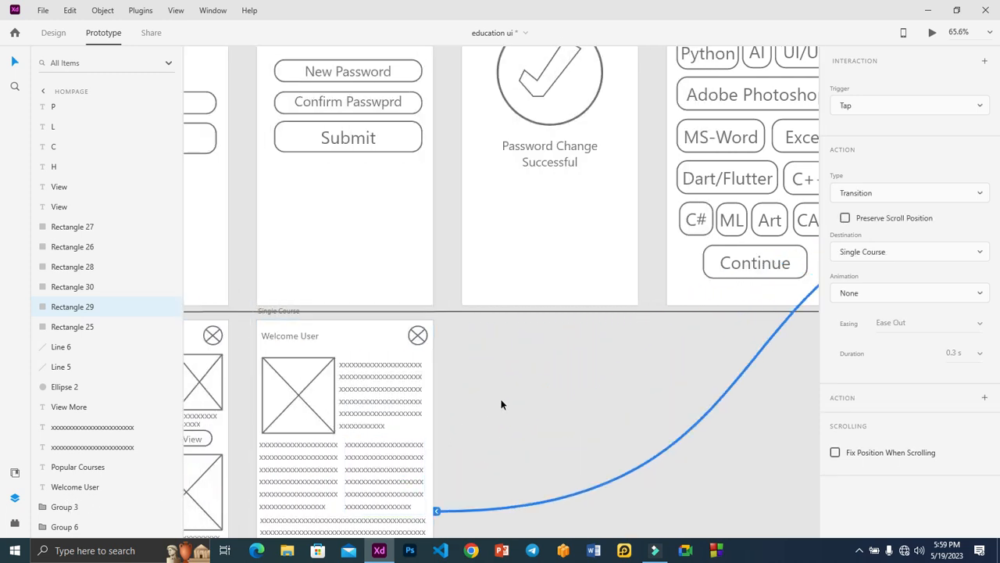
- Link the second View button under Popular Courses on the Hompage artboard to the Single Course artboard
key("space")
left_click_drag(692, 339, 365, 347)
left_click_drag(680, 365, 413, 363)
left_click_drag(389, 409, 505, 335)
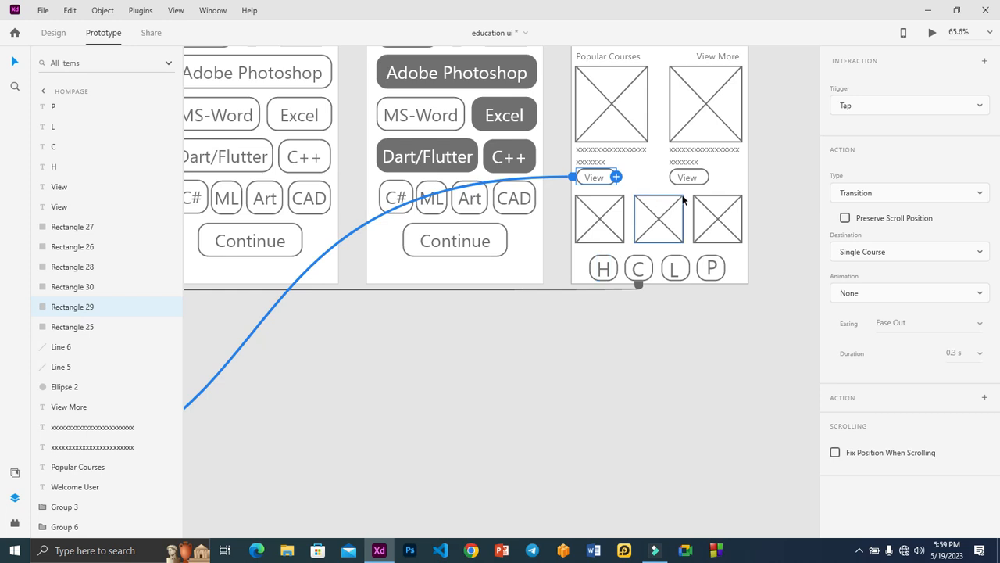
left_click(704, 179)
left_click_drag(706, 177, 238, 284)
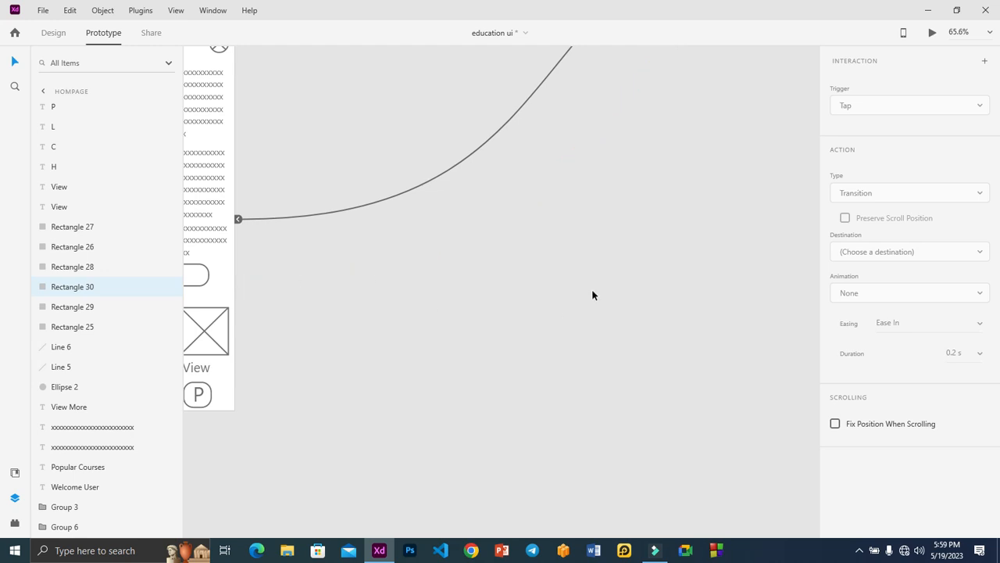
left_click_drag(629, 222, 258, 383)
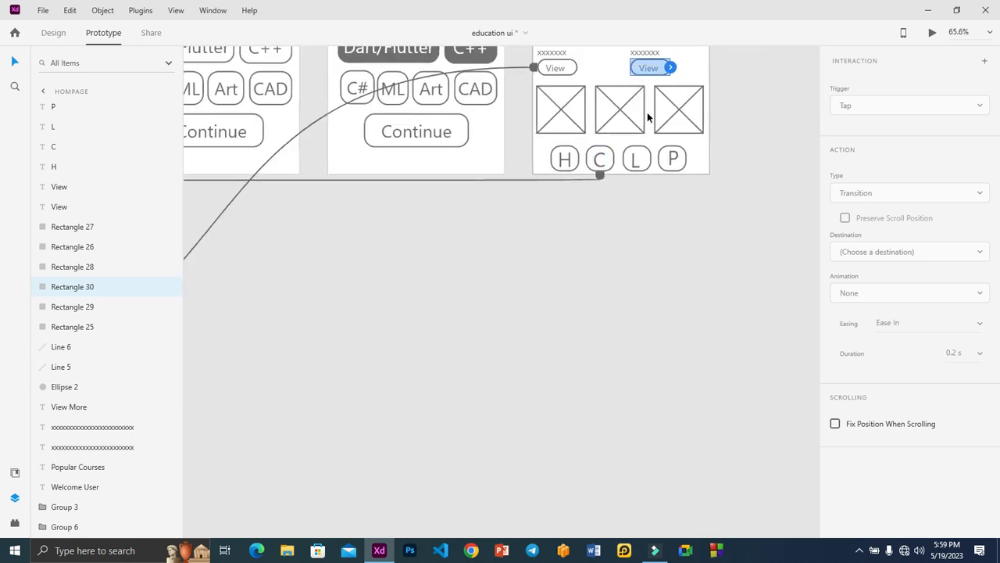
left_click_drag(671, 67, 325, 381)
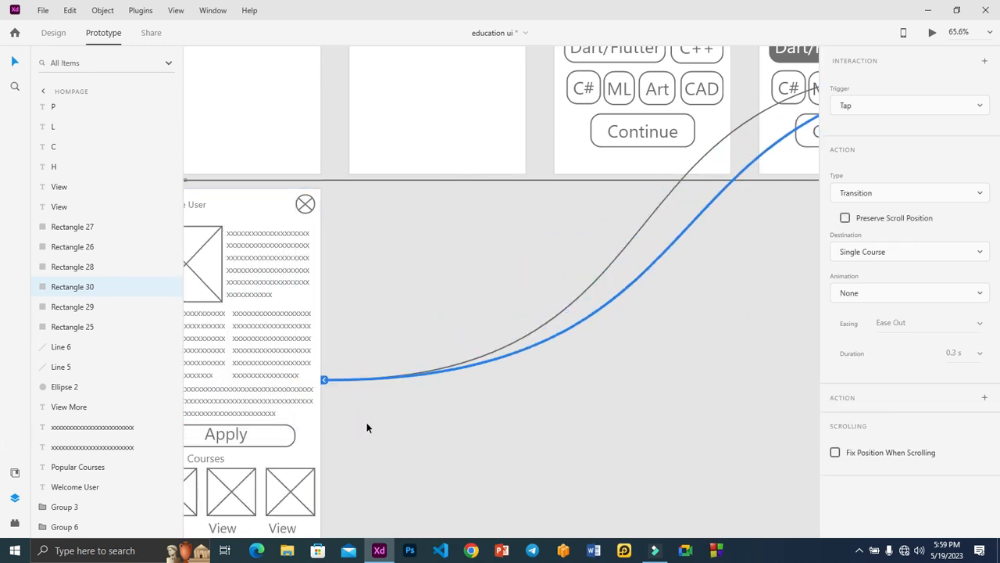
- Look over the All Courses and Single Course artboards and the links coming from the Hompage artboard
scroll(367, 422, "down", 1)
left_click_drag(332, 433, 547, 278)
left_click_drag(376, 455, 441, 442)
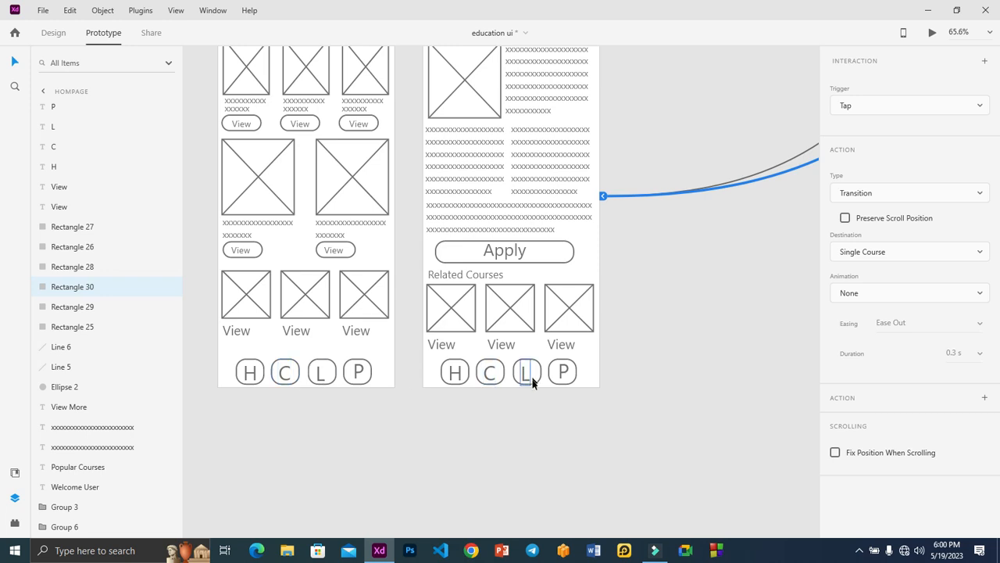
scroll(657, 305, "up", 5)
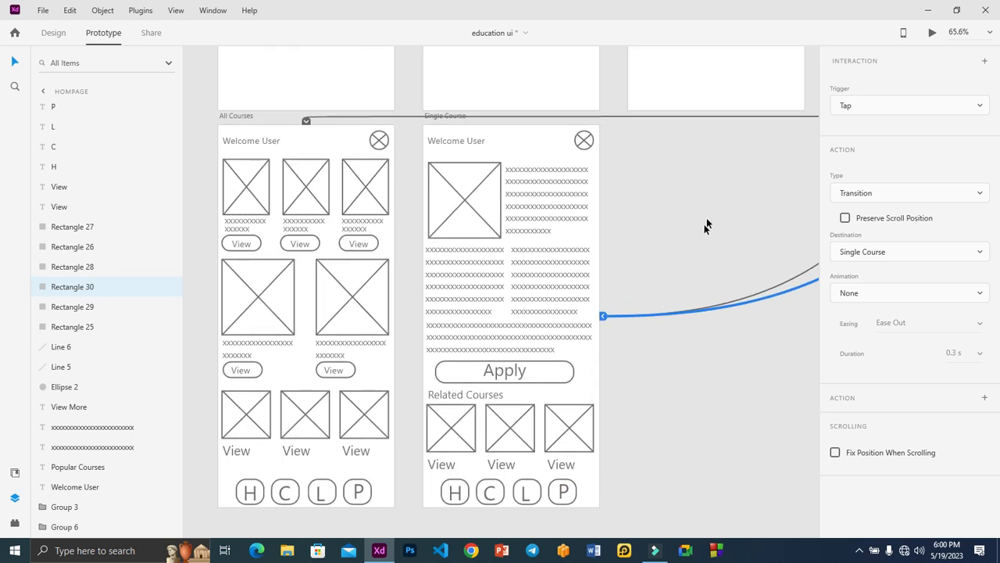
left_click_drag(728, 199, 544, 261)
left_click_drag(723, 251, 469, 300)
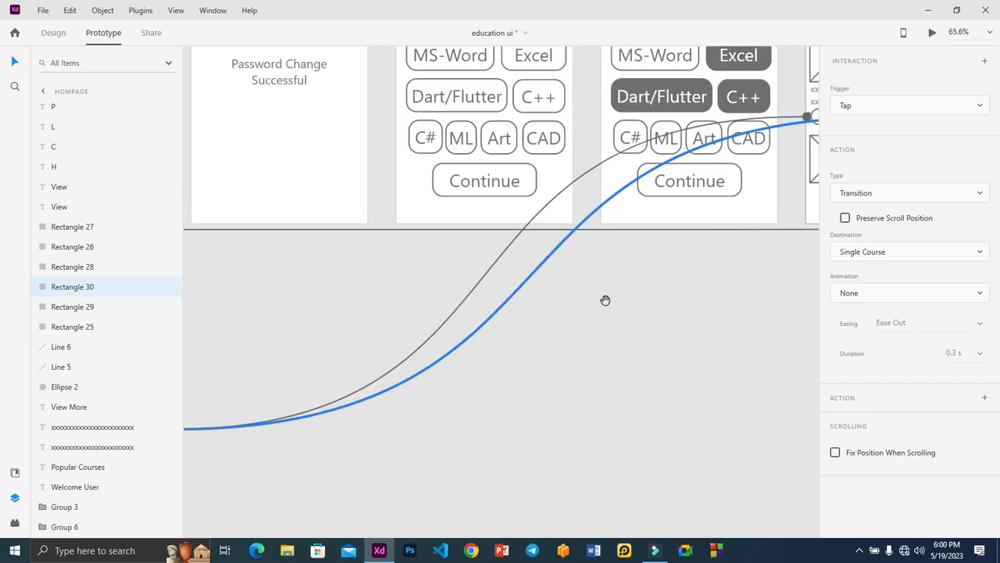
left_click_drag(646, 308, 453, 413)
left_click_drag(630, 396, 457, 414)
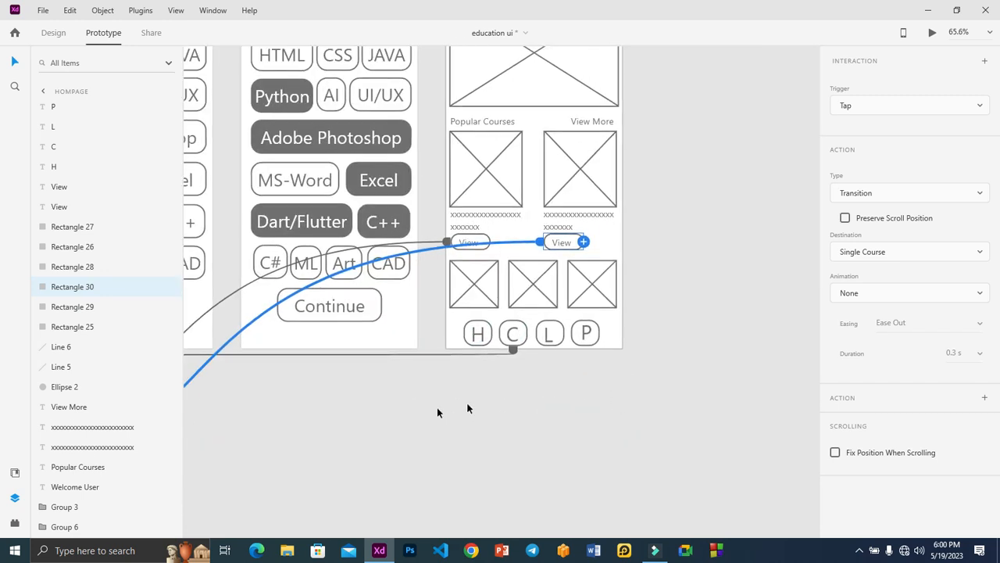
- Preview the prototype from the Hompage artboard and test the C and H navigation boxes
left_click(607, 226)
left_click(609, 244)
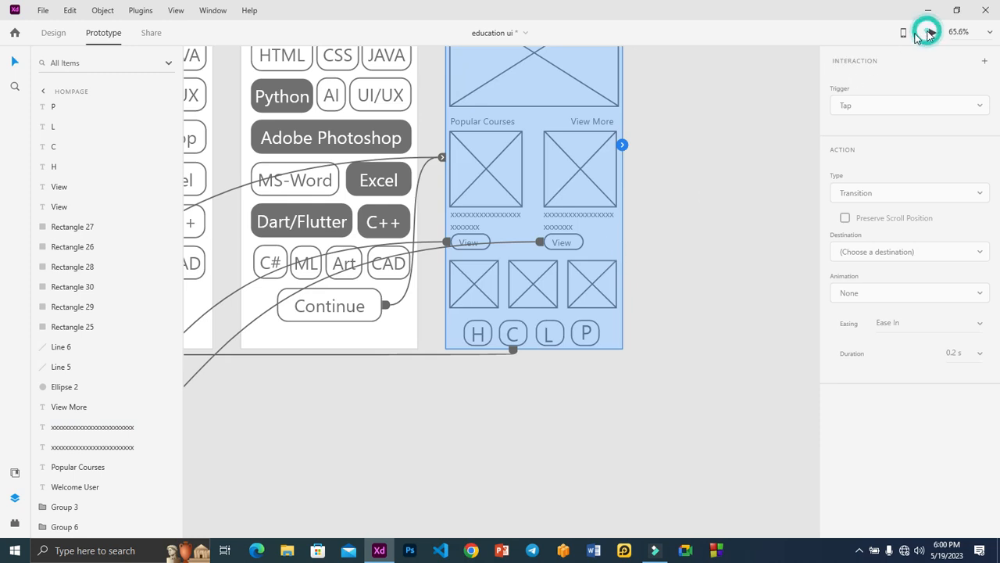
key("ctrl+Return")
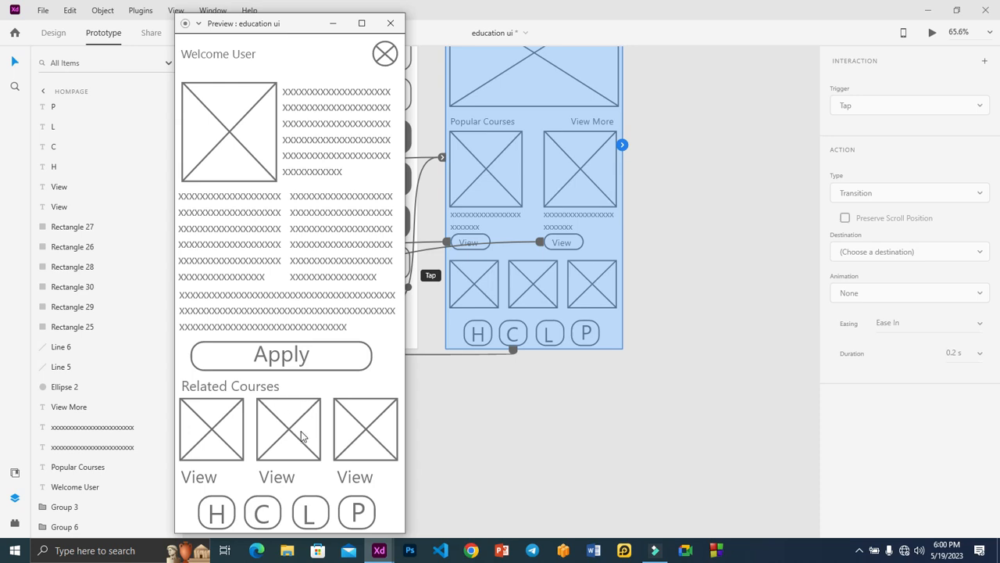
left_click(275, 515)
left_click(263, 512)
left_click(227, 519)
left_click(218, 512)
left_click(389, 22)
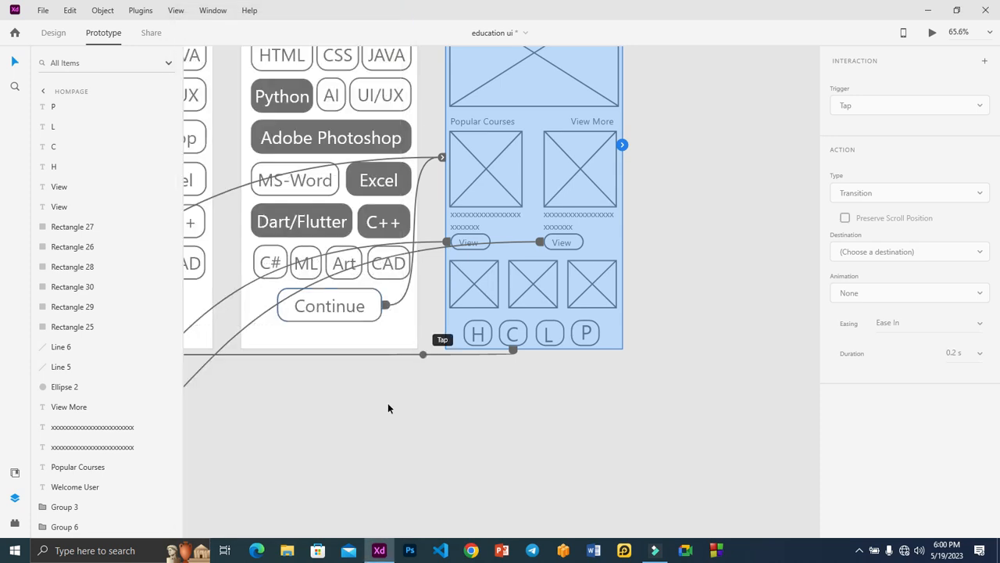
- Link the C navigation box on the Single Course artboard to the All Courses artboard
left_click_drag(281, 429, 541, 252)
left_click_drag(411, 383, 547, 234)
left_click_drag(354, 379, 541, 280)
left_click_drag(436, 355, 471, 337)
left_click(300, 292)
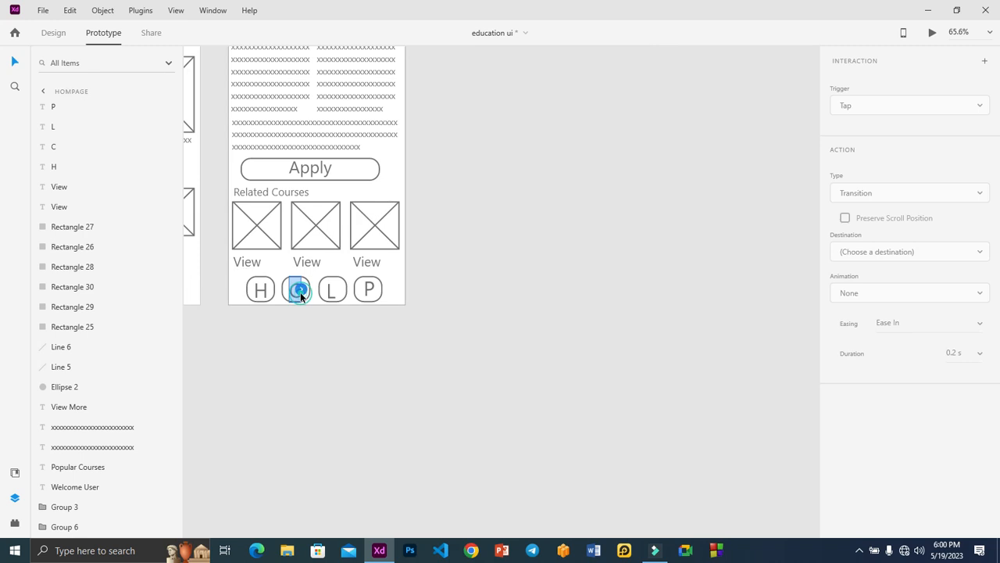
left_click(304, 294)
left_click_drag(309, 290, 287, 287)
- Link the H navigation box on the Single Course artboard to the Hompage artboard
left_click(375, 296)
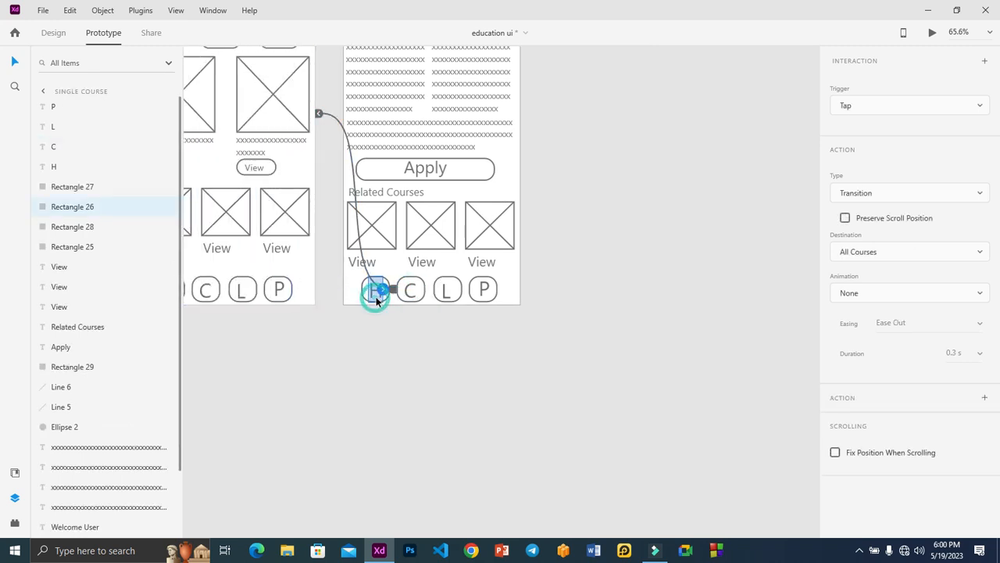
left_click(379, 296)
left_click_drag(391, 289, 686, 121)
left_click_drag(356, 364, 643, 229)
left_click_drag(411, 331, 623, 192)
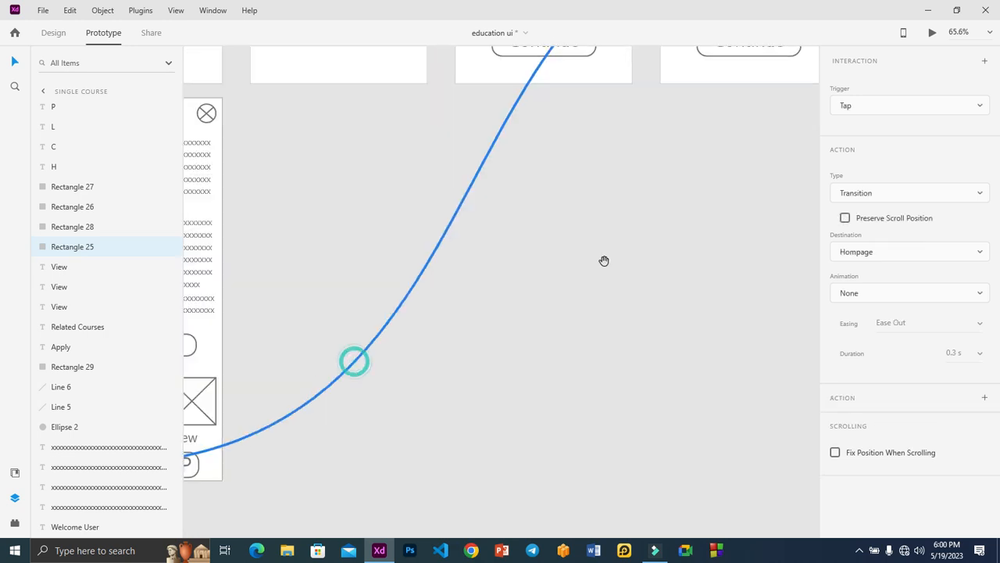
left_click_drag(445, 350, 605, 289)
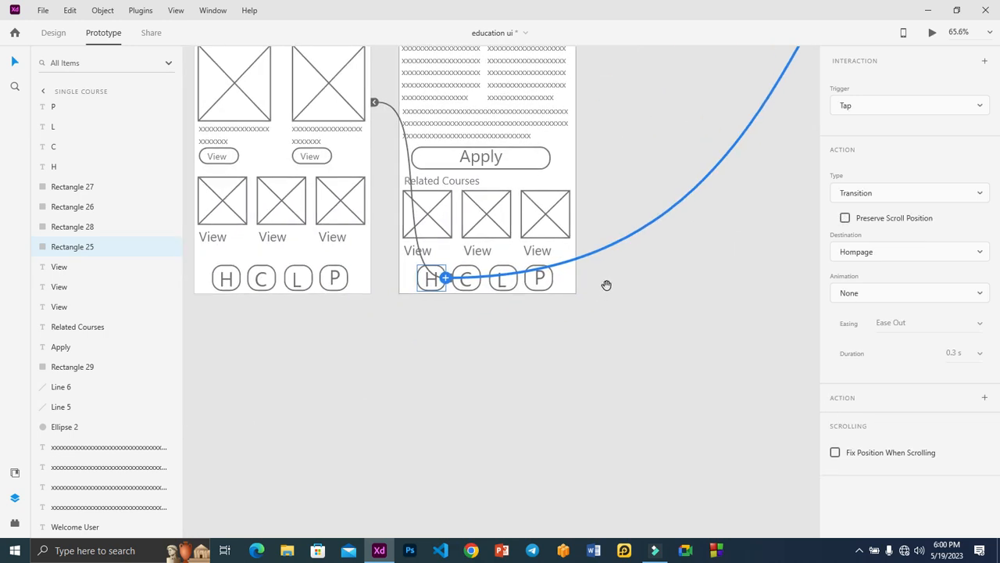
left_click_drag(466, 346, 518, 358)
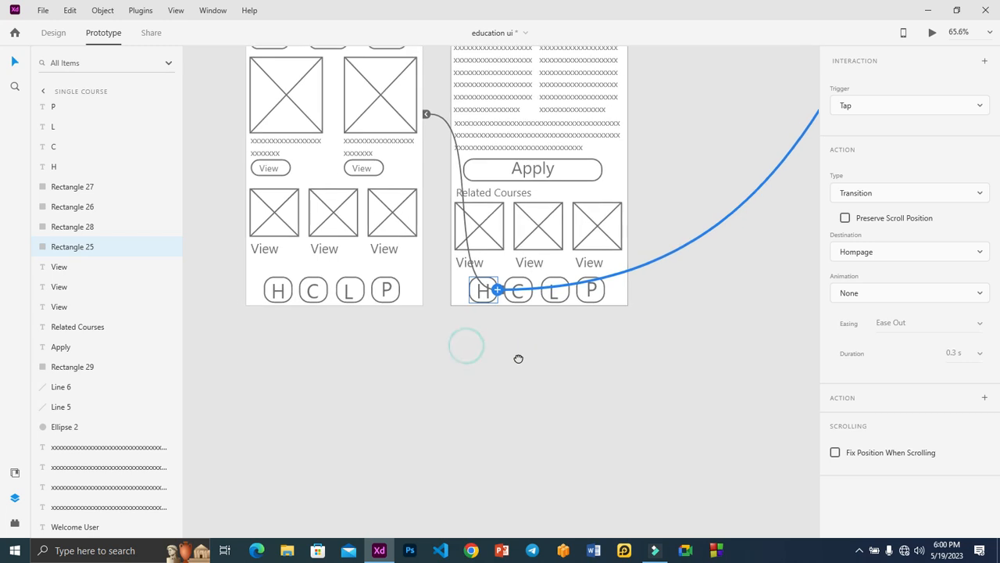
- Try to link the first View text under Related Courses on the Single Course artboard
left_click(481, 261)
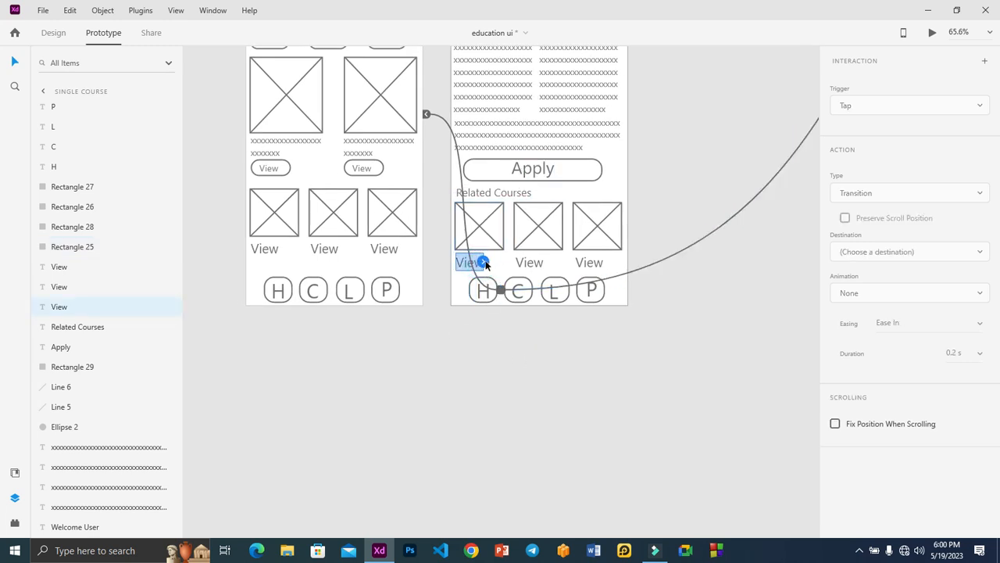
left_click_drag(483, 263, 441, 122)
left_click(450, 319)
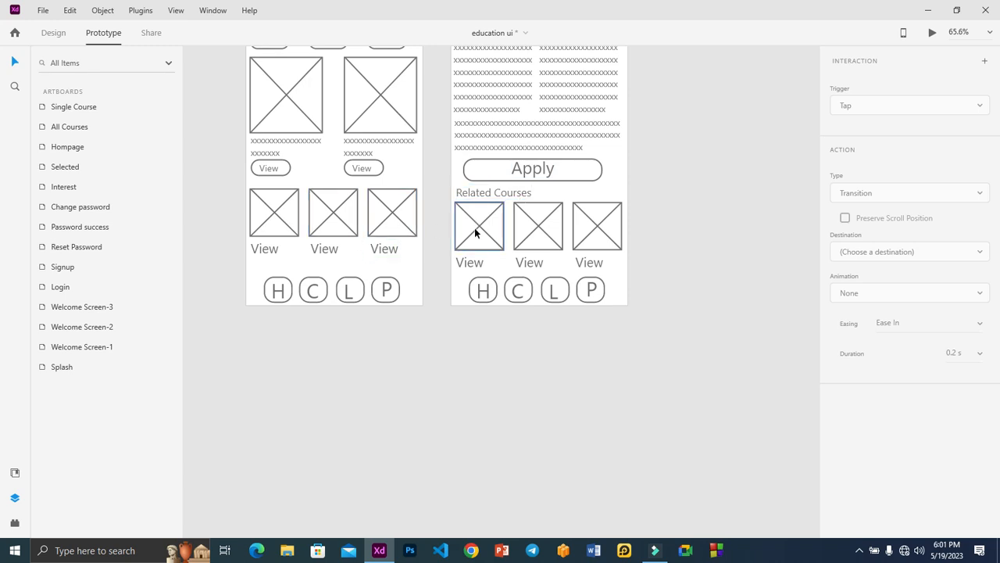
- Look over the prototype links on the All Courses and Single Course artboards
left_click(320, 300)
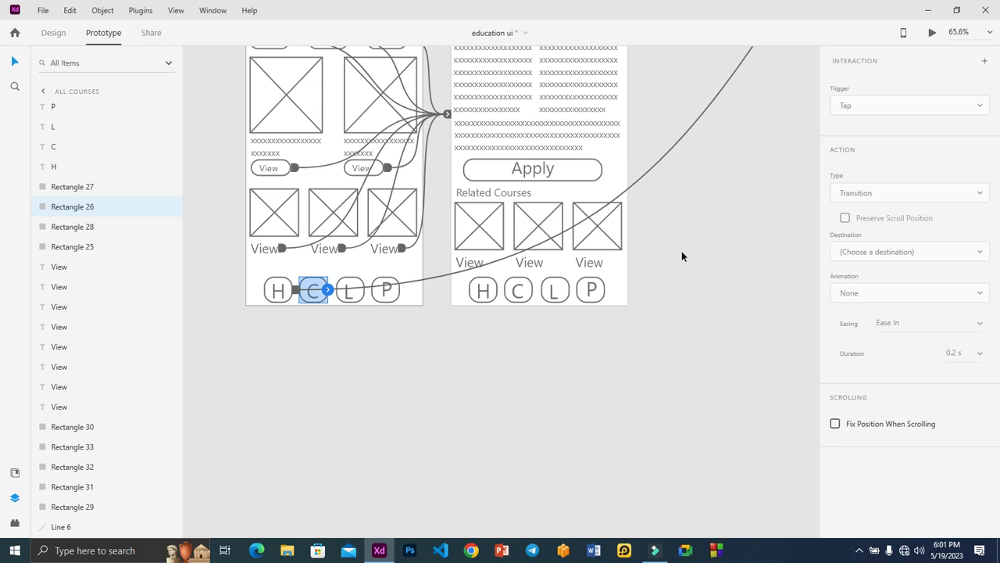
left_click(718, 215)
scroll(719, 215, "up", 2)
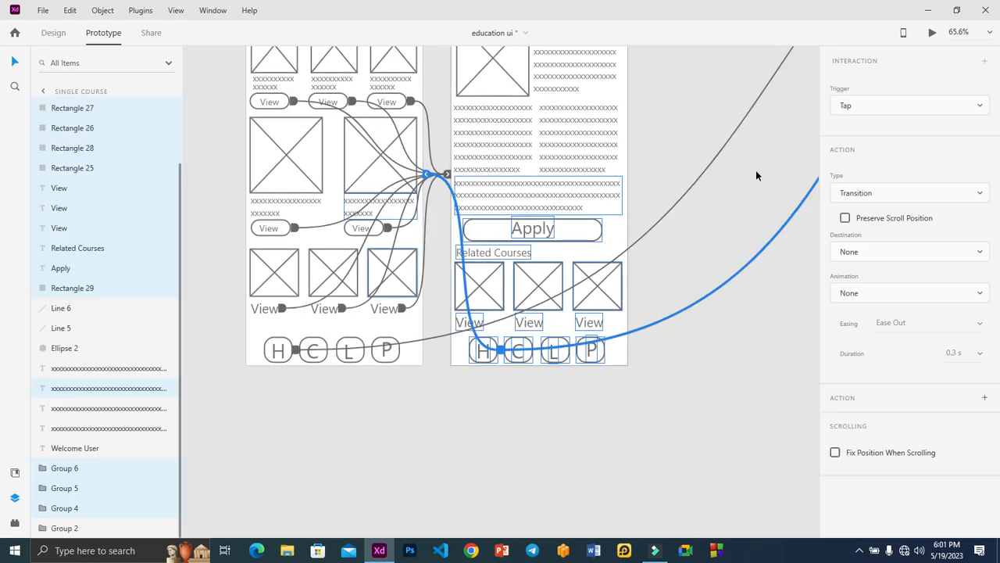
left_click_drag(758, 166, 543, 281)
left_click_drag(724, 212, 626, 322)
left_click_drag(715, 238, 655, 329)
left_click_drag(769, 342, 522, 380)
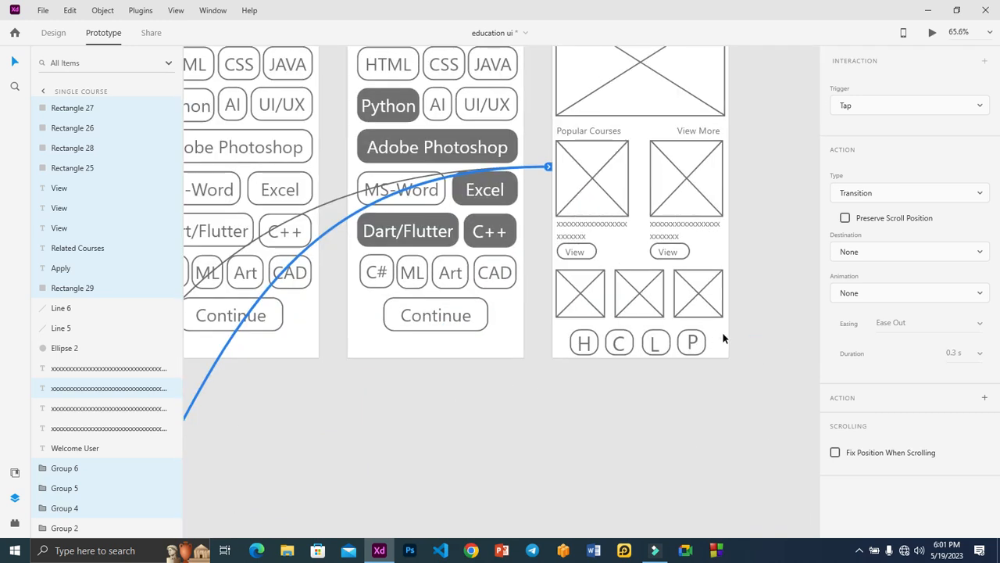
- Preview the prototype from the Hompage artboard and test the View links and the C and H navigation boxes
left_click(724, 338)
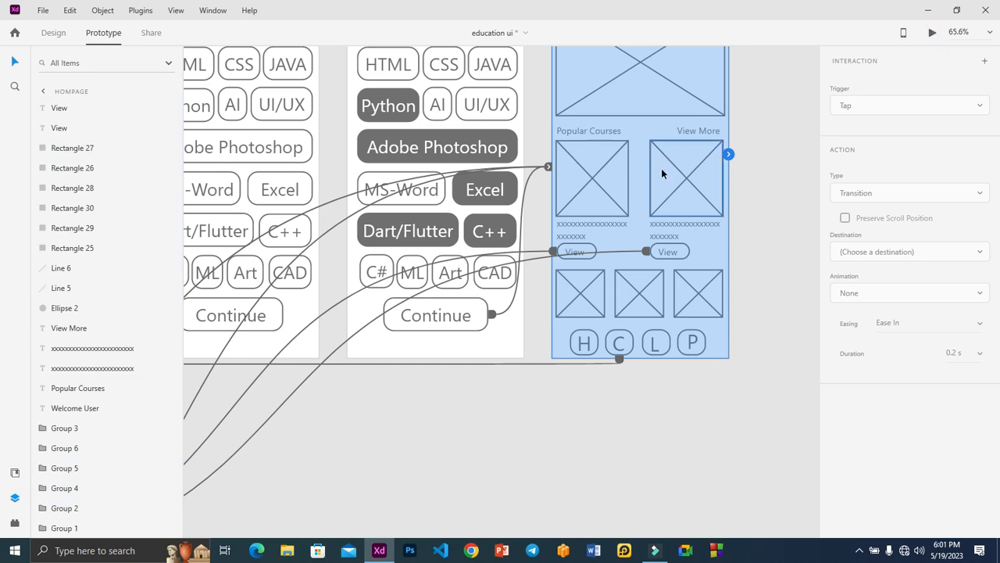
key("ctrl+Return")
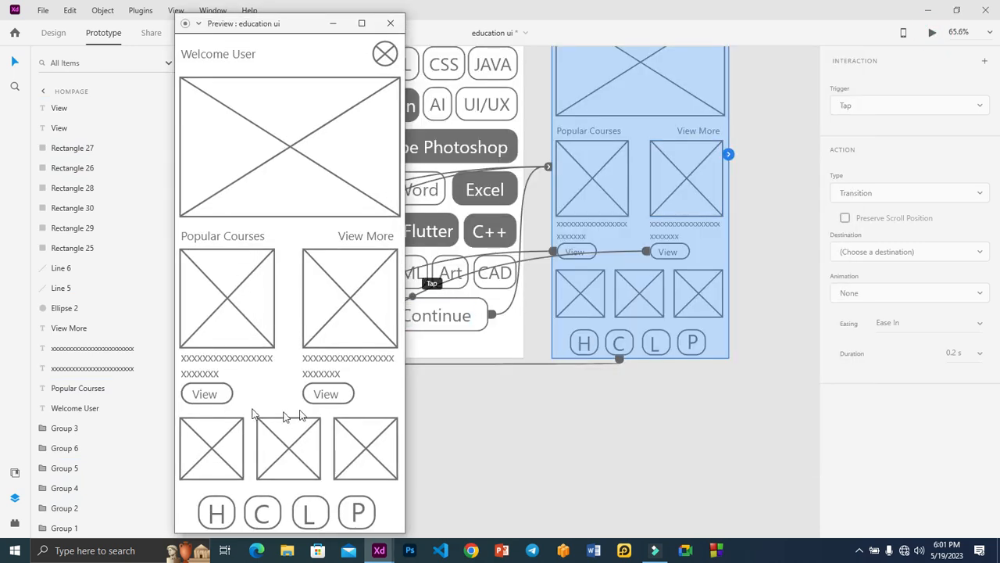
left_click(228, 394)
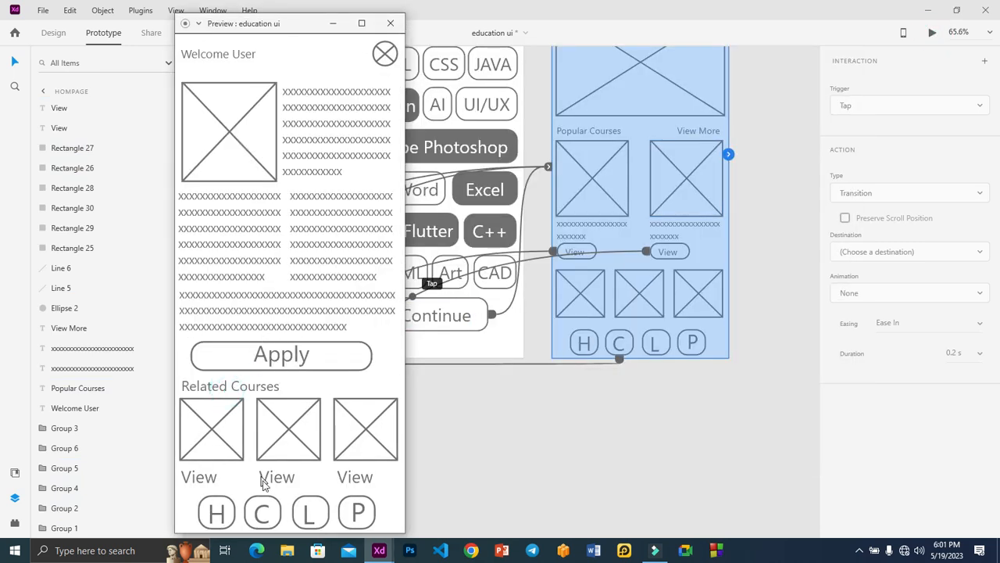
left_click(270, 509)
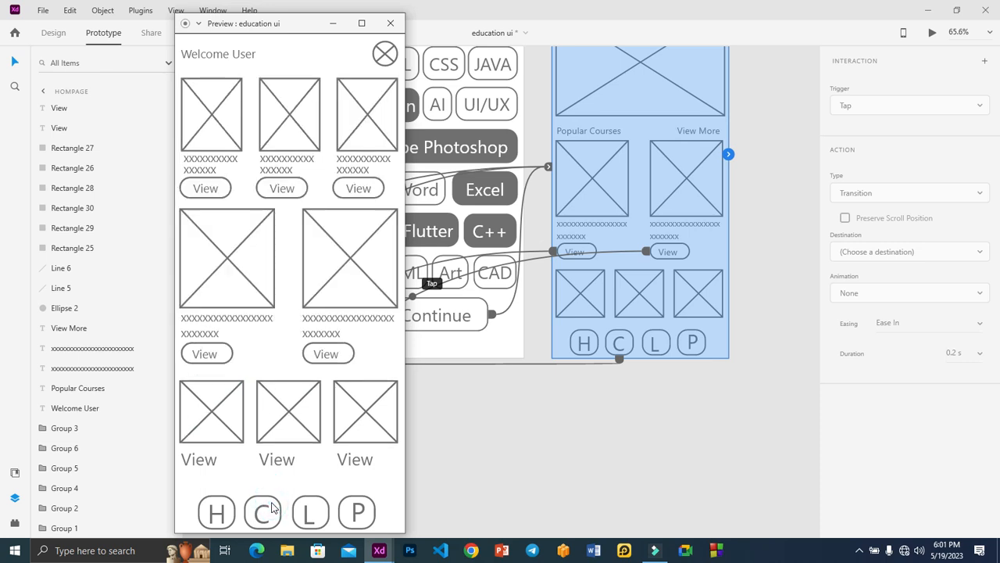
left_click(216, 515)
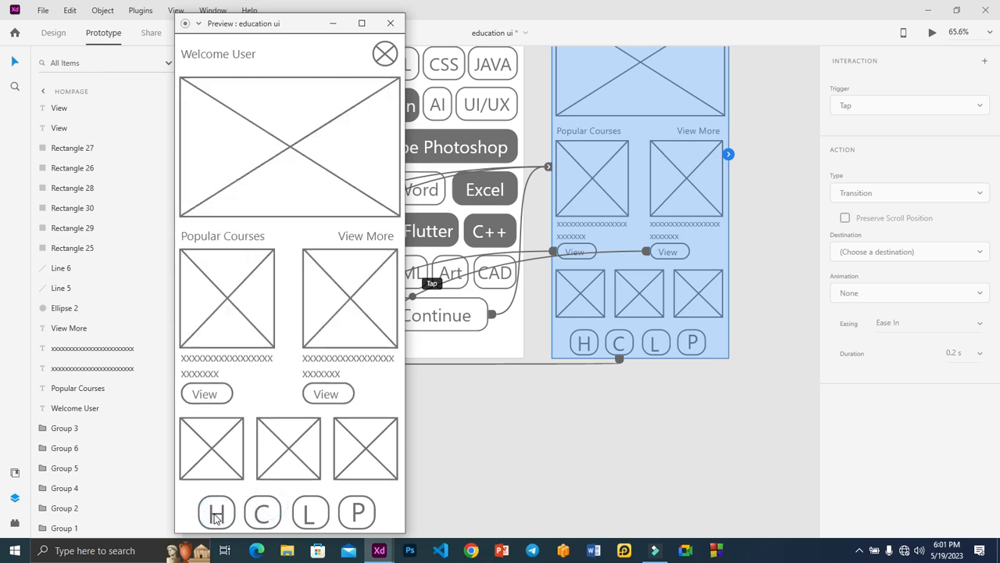
left_click(224, 388)
left_click(201, 476)
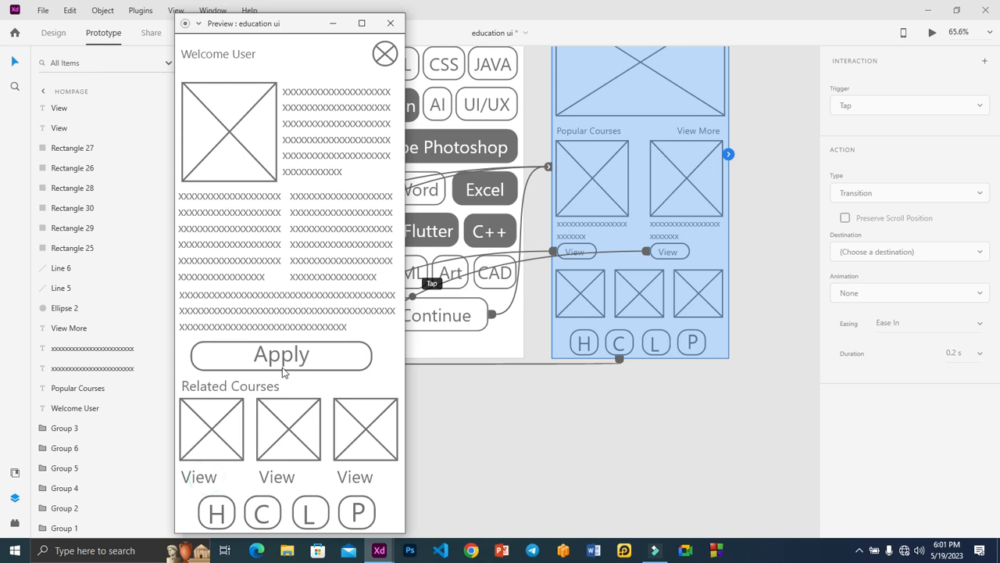
left_click(262, 512)
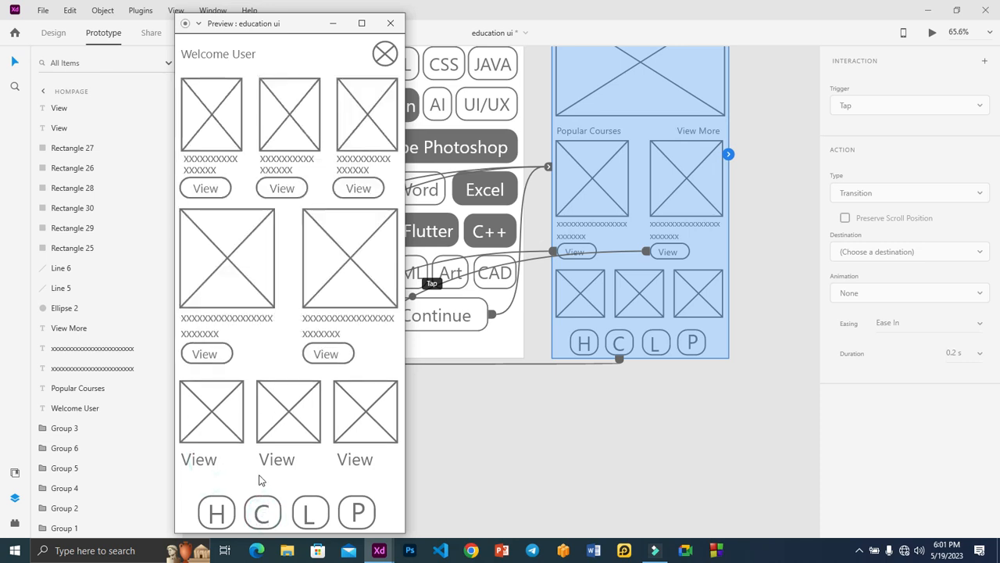
left_click(211, 460)
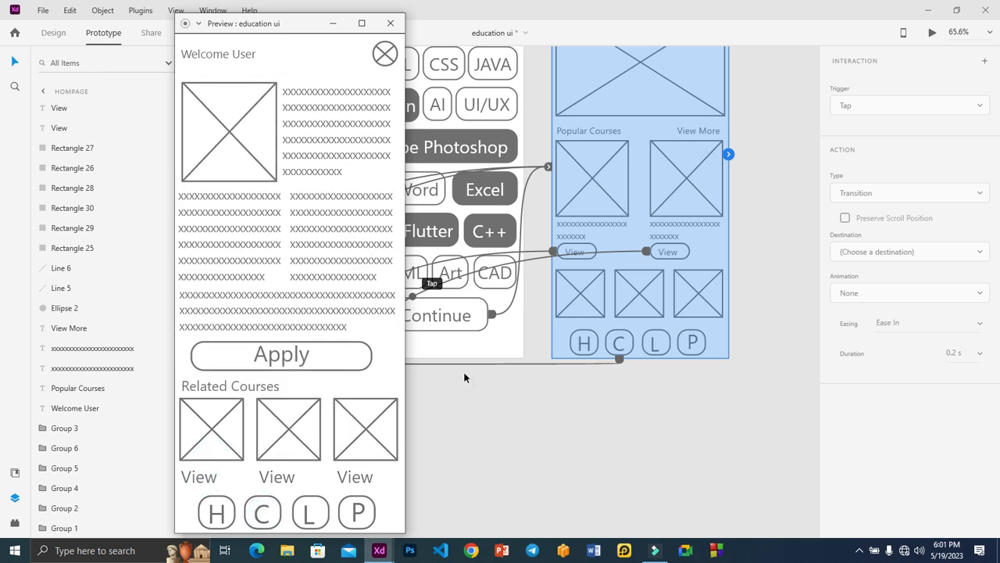
left_click(389, 25)
left_click(751, 205)
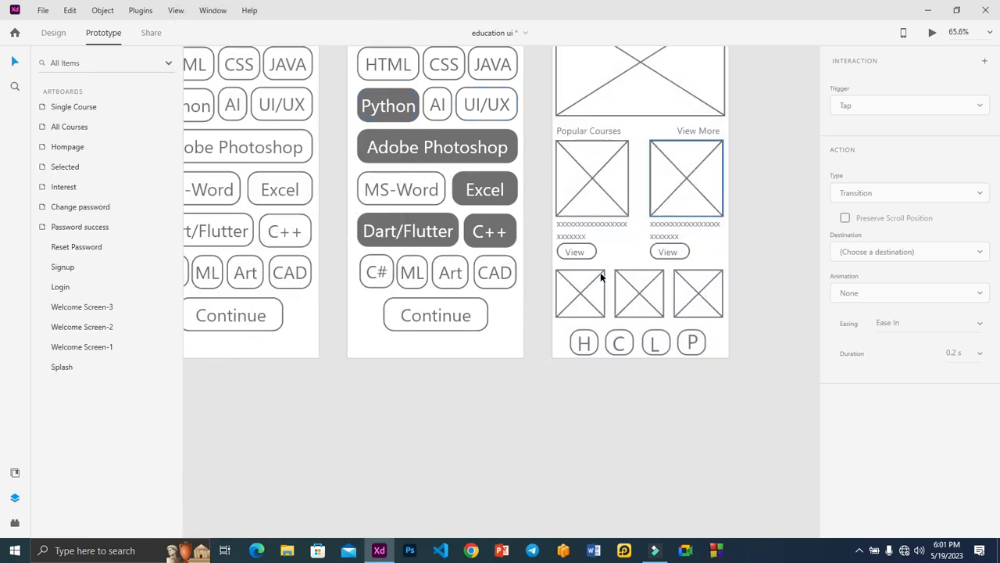
- Set the first Popular Courses View button's transition to Single Course to the Push Left animation
left_click(594, 253)
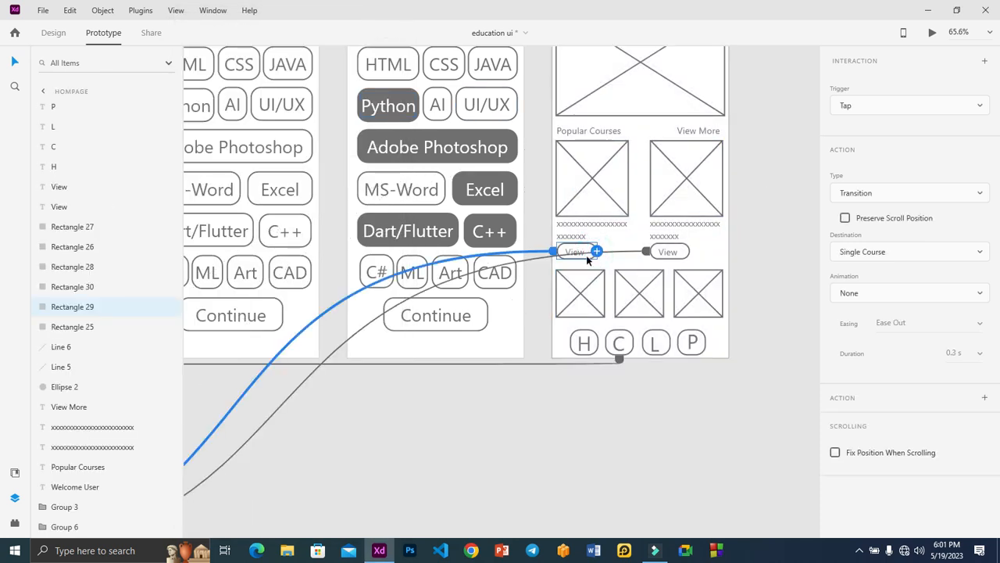
left_click(885, 189)
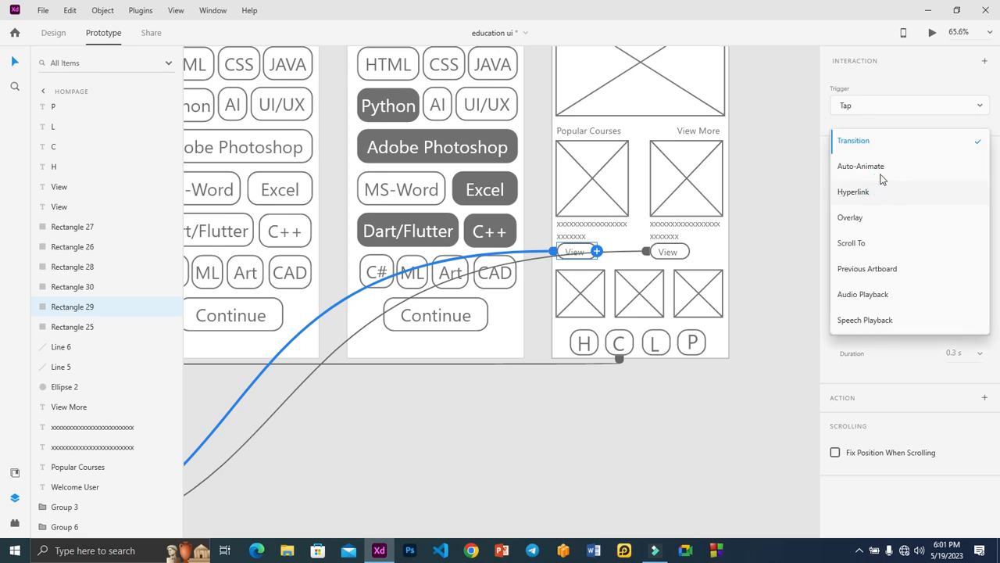
left_click(875, 150)
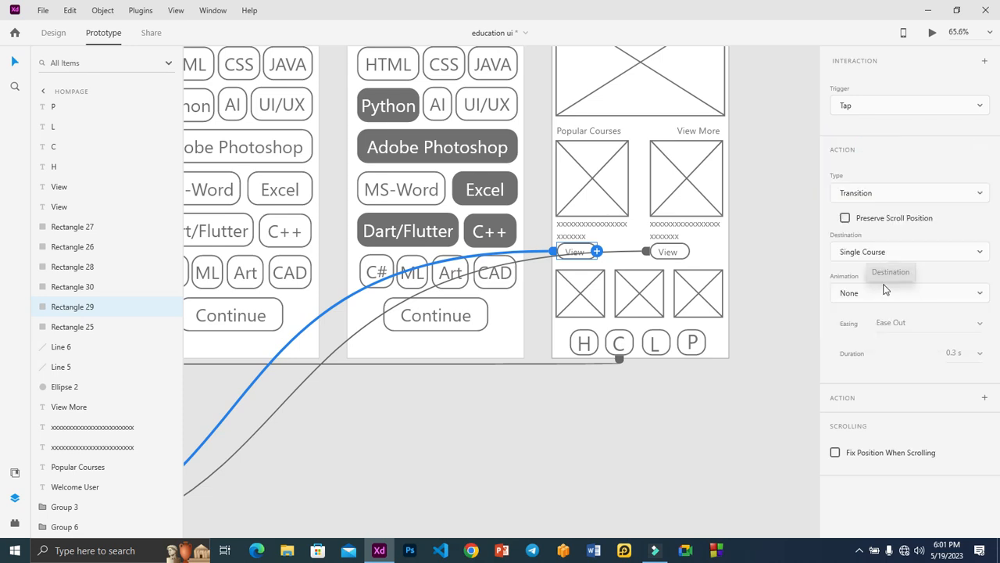
left_click(893, 294)
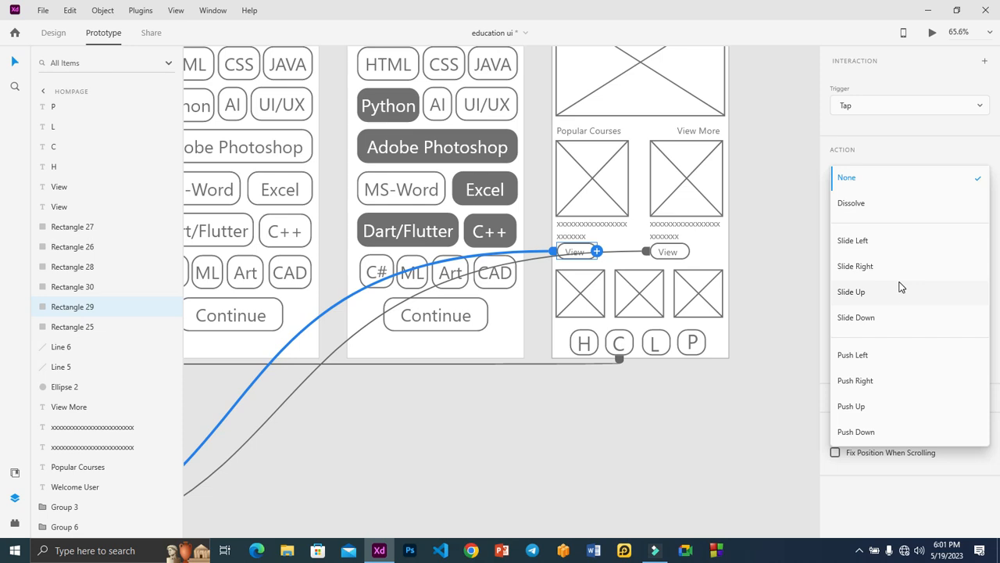
left_click(873, 357)
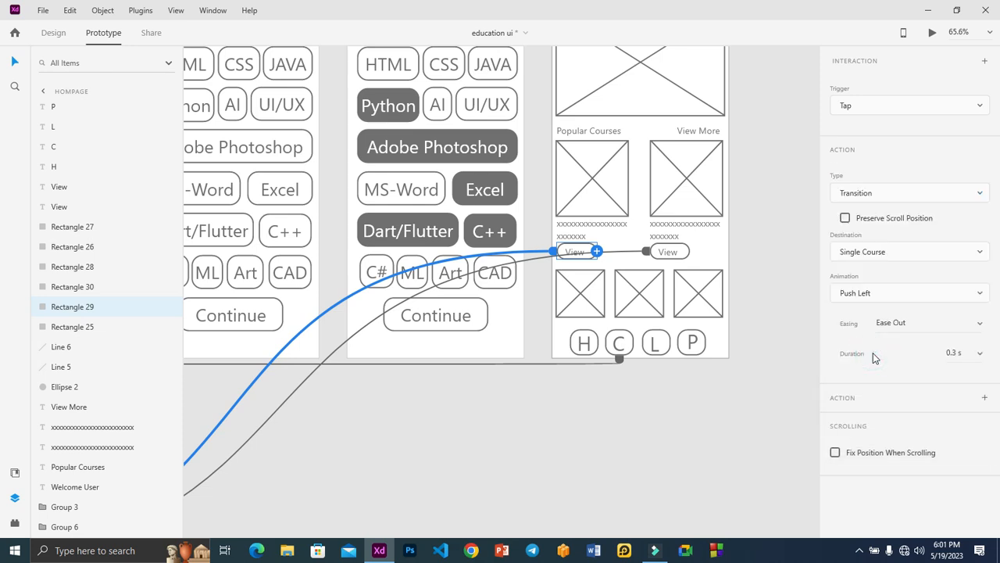
- Set the second Popular Courses View button's transition to Single Course to the Push Left animation
left_click(689, 258)
left_click(870, 290)
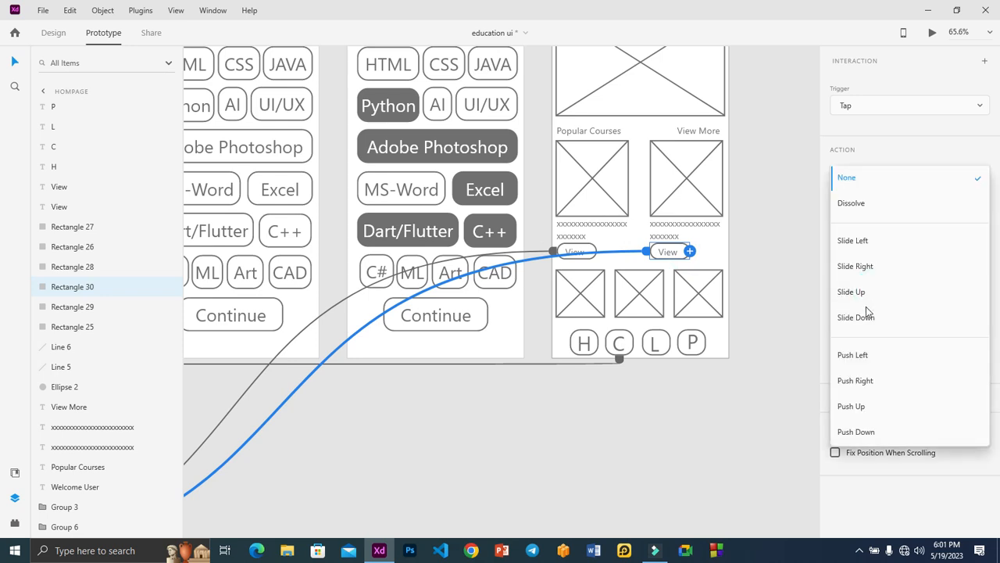
left_click(871, 354)
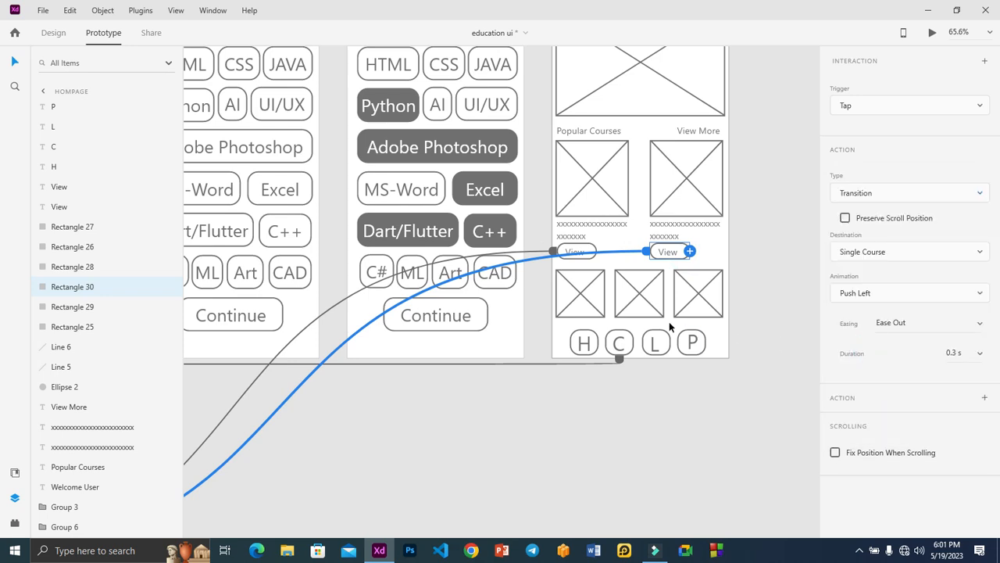
left_click_drag(377, 418, 451, 397)
left_click(451, 398)
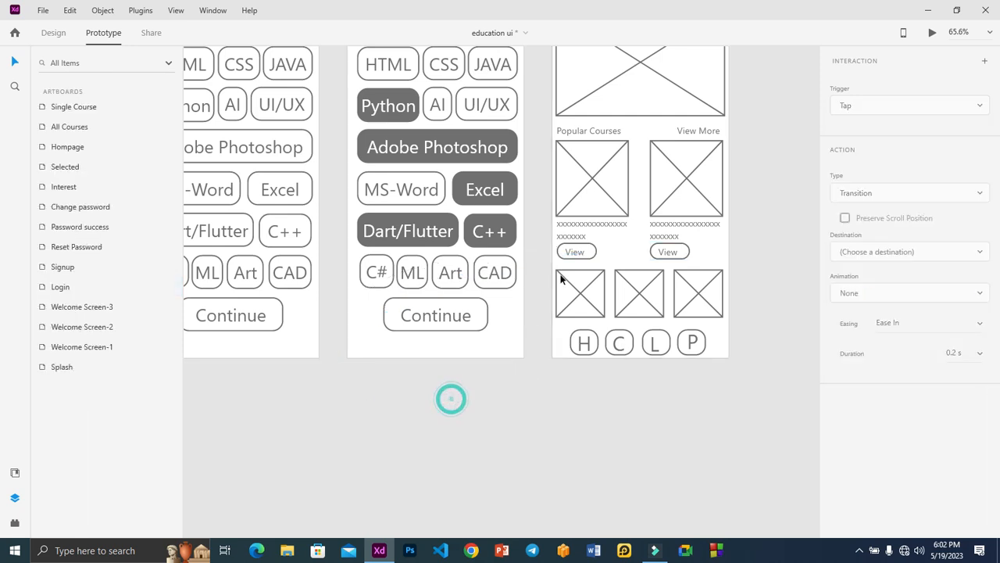
- Set the Single Course artboard's C box transition to All Courses to the Push Right animation
left_click(596, 253)
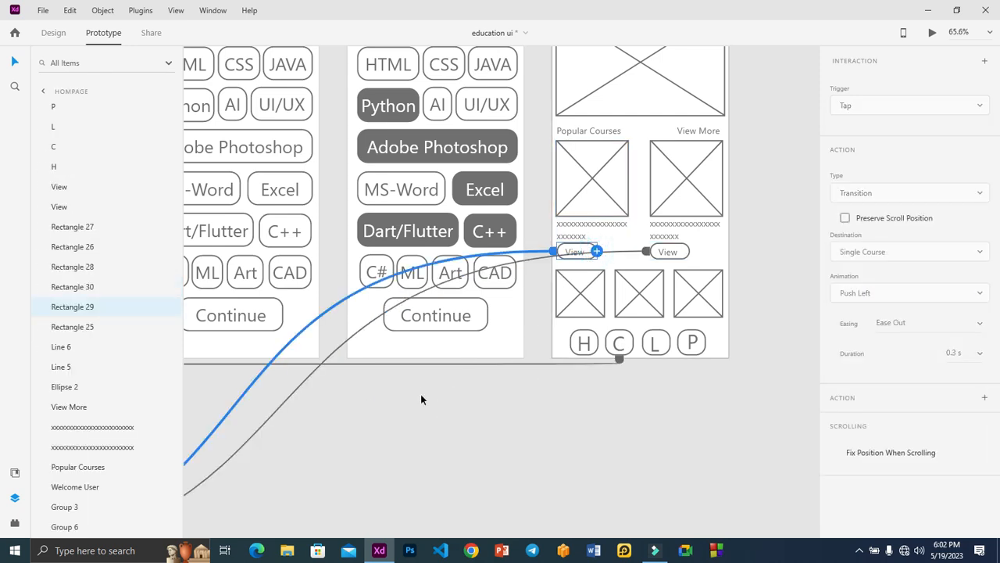
mouse_move(313, 476)
left_mouse_down()
mouse_move(481, 387)
mouse_move(661, 258)
left_mouse_up()
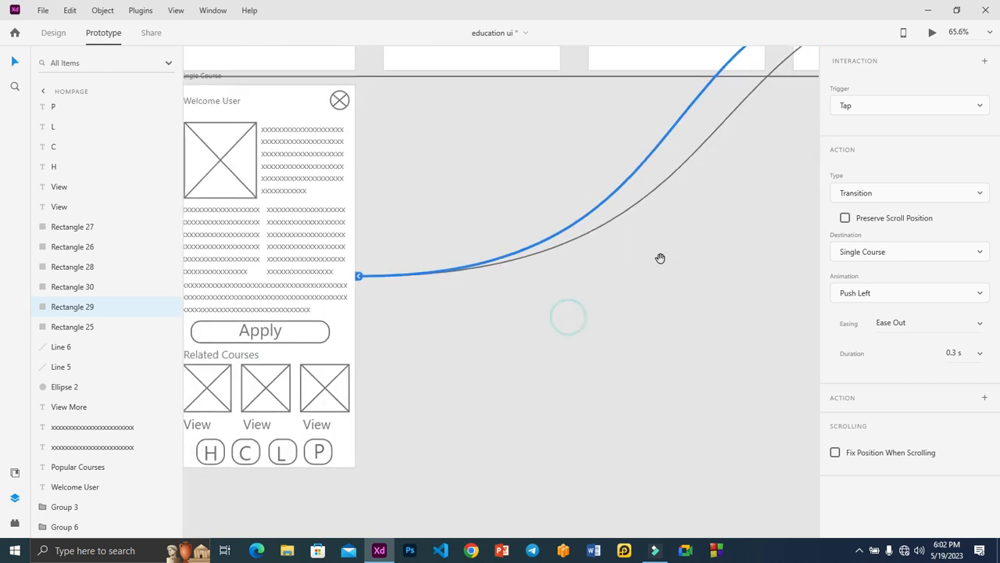
left_click_drag(449, 349, 575, 279)
left_click_drag(525, 322, 584, 291)
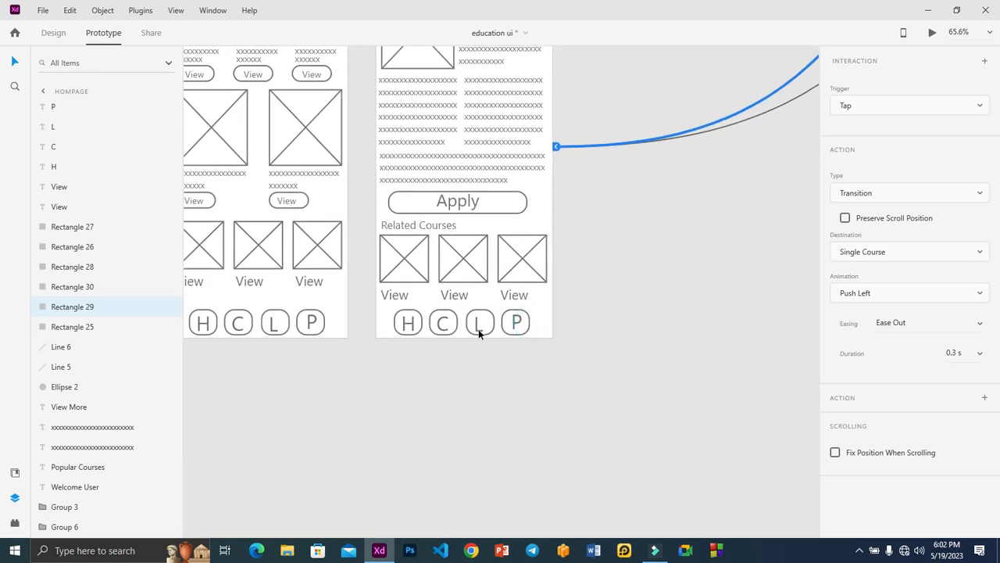
left_click(452, 336)
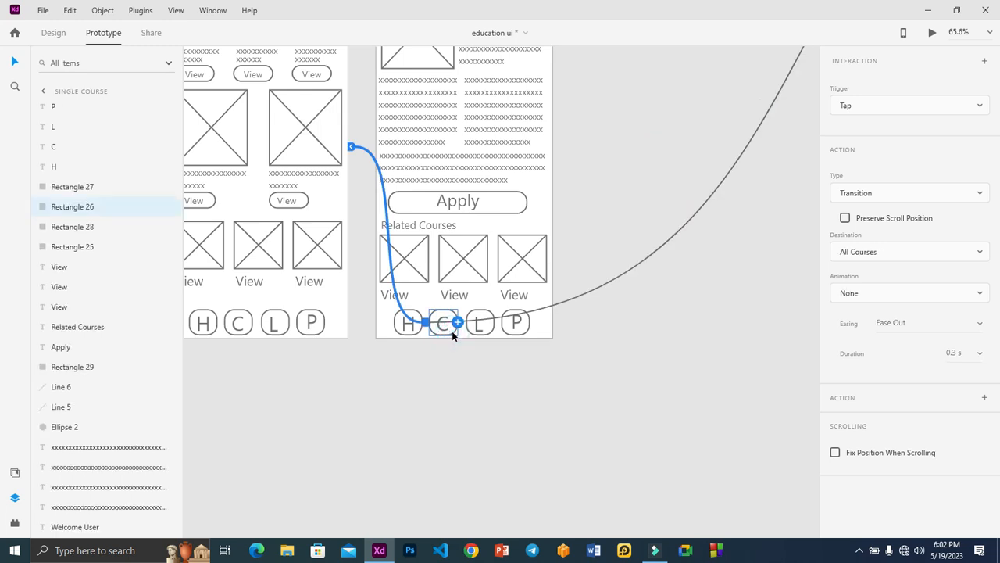
left_click(854, 288)
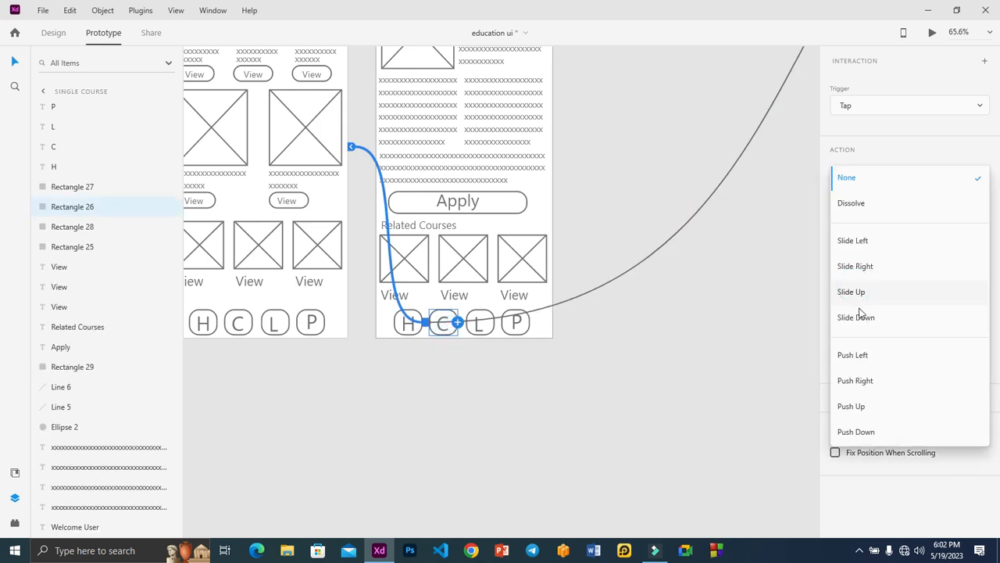
left_click(869, 379)
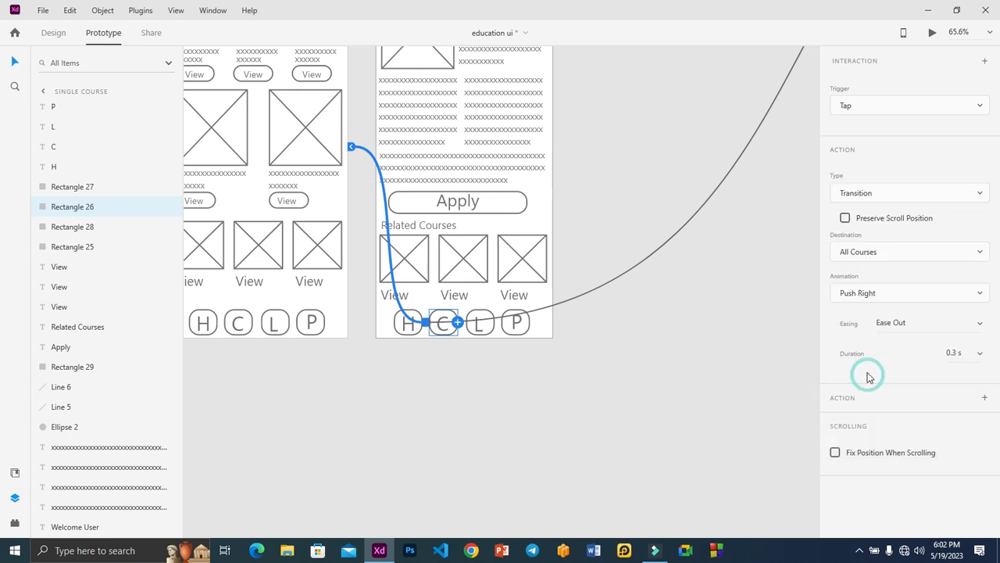
- Set the Single Course artboard's H box transition to Hompage to the Push Right animation
left_click(412, 333)
left_click(422, 322)
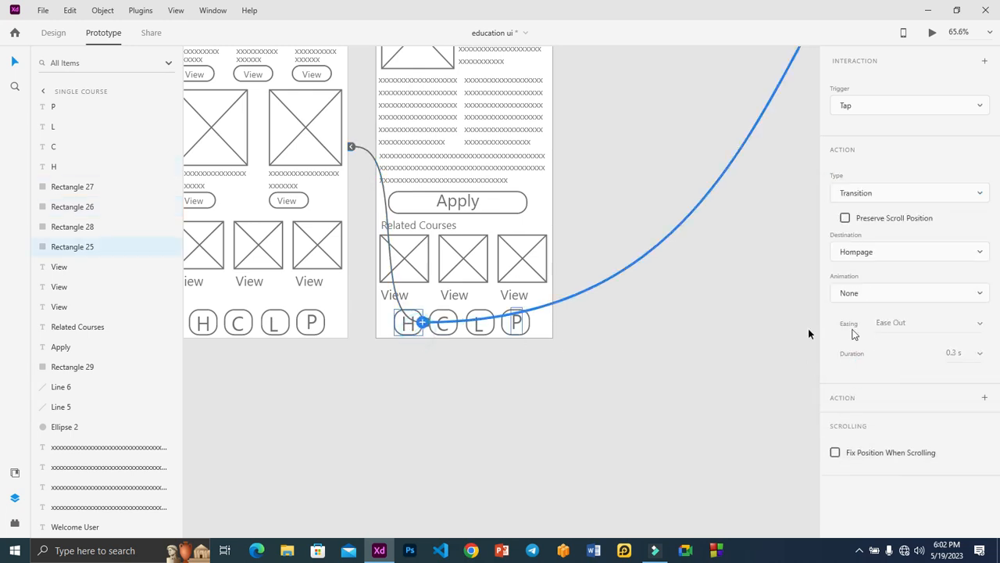
left_click(875, 292)
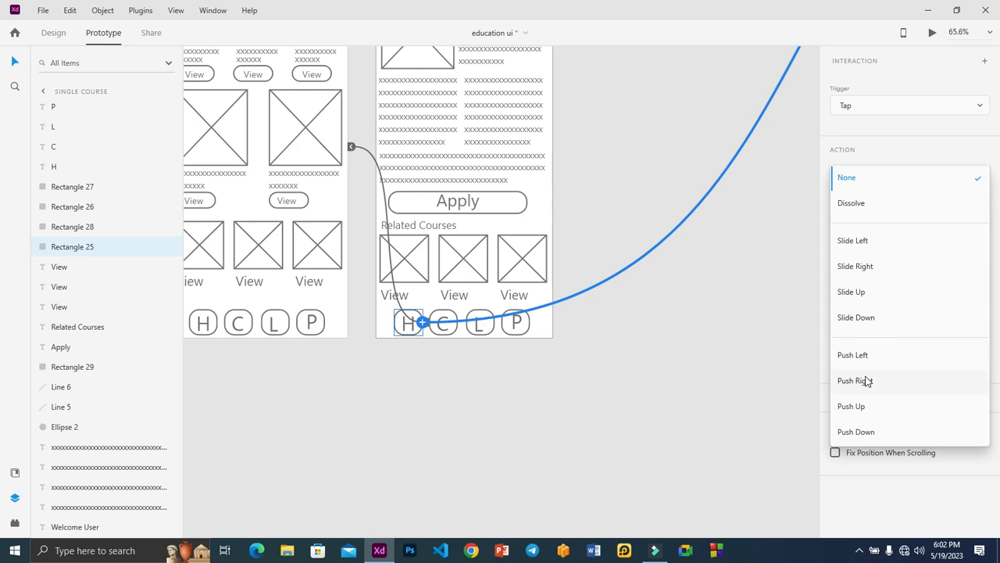
left_click(866, 380)
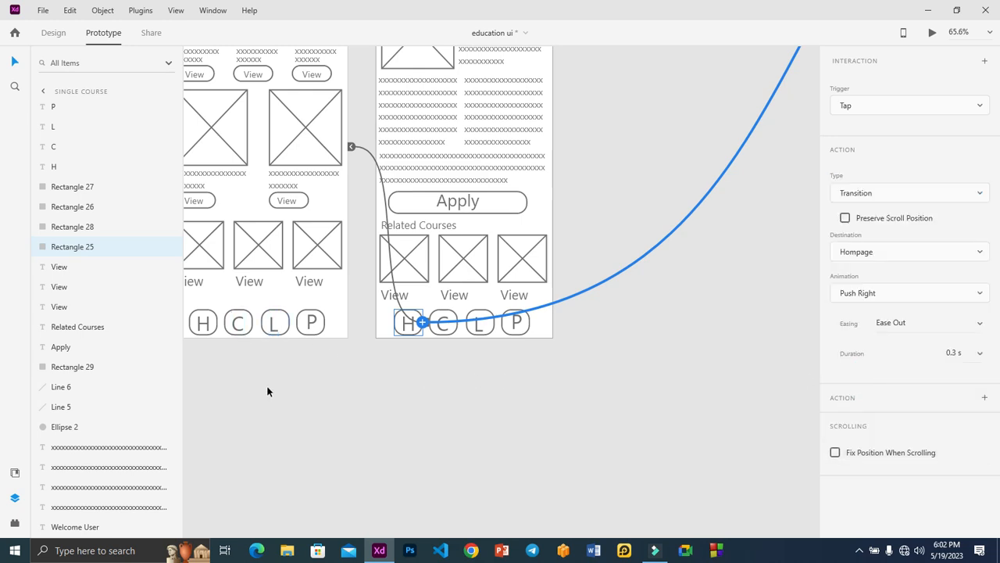
- Set the All Courses artboard's H box transition to Hompage to the Push Right animation
left_click_drag(242, 396, 342, 358)
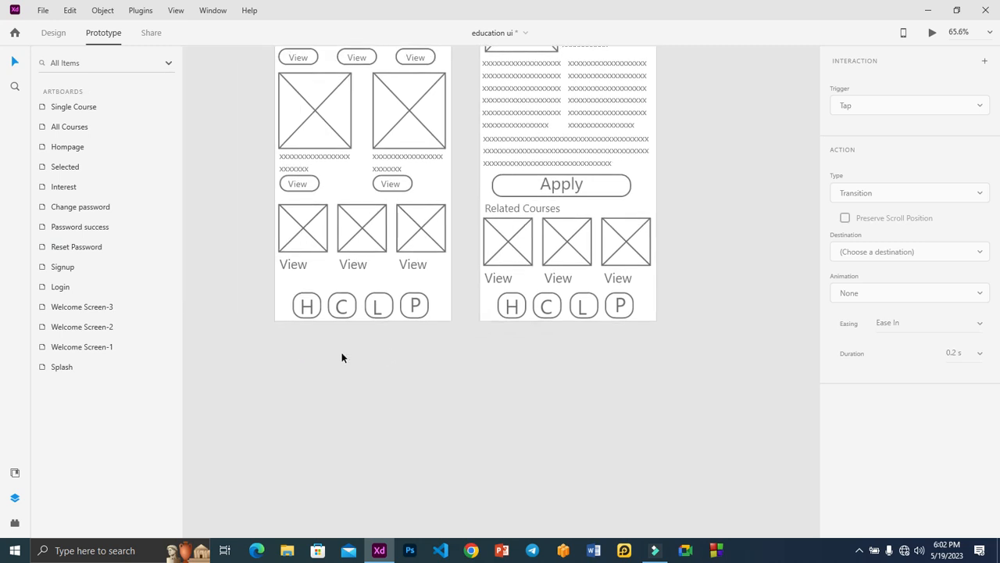
left_click(315, 313)
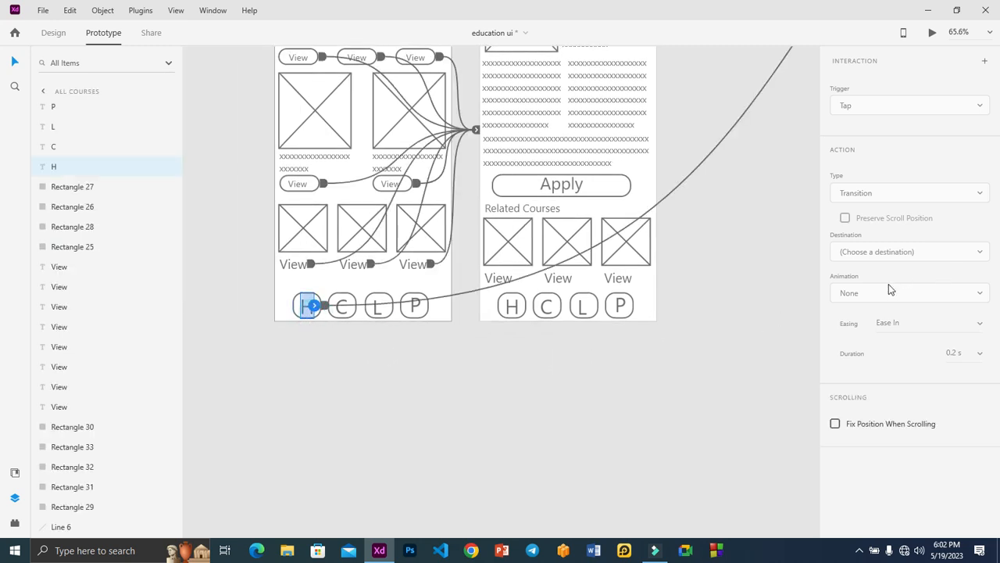
left_click(639, 368)
left_click(318, 313)
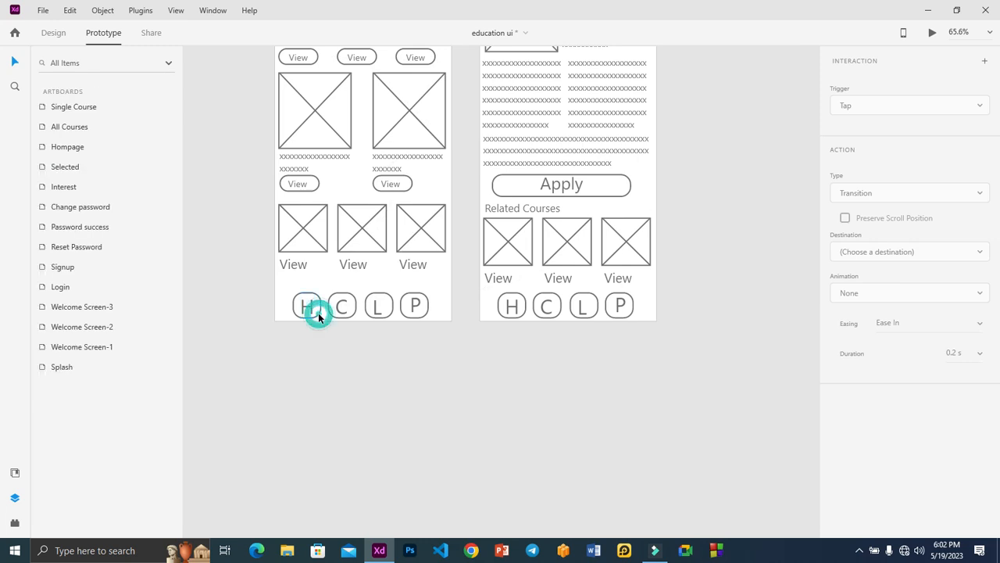
left_click(908, 295)
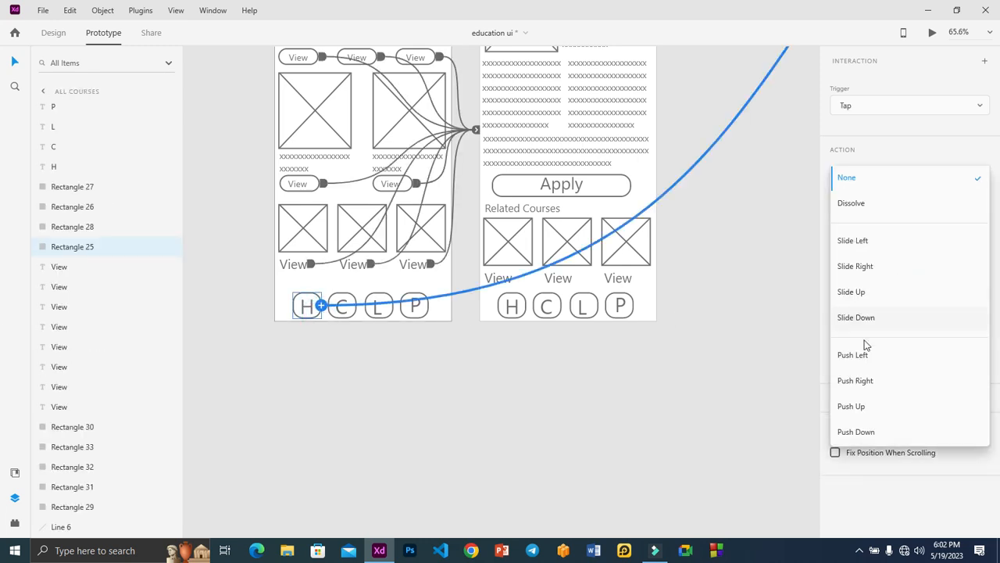
left_click(872, 379)
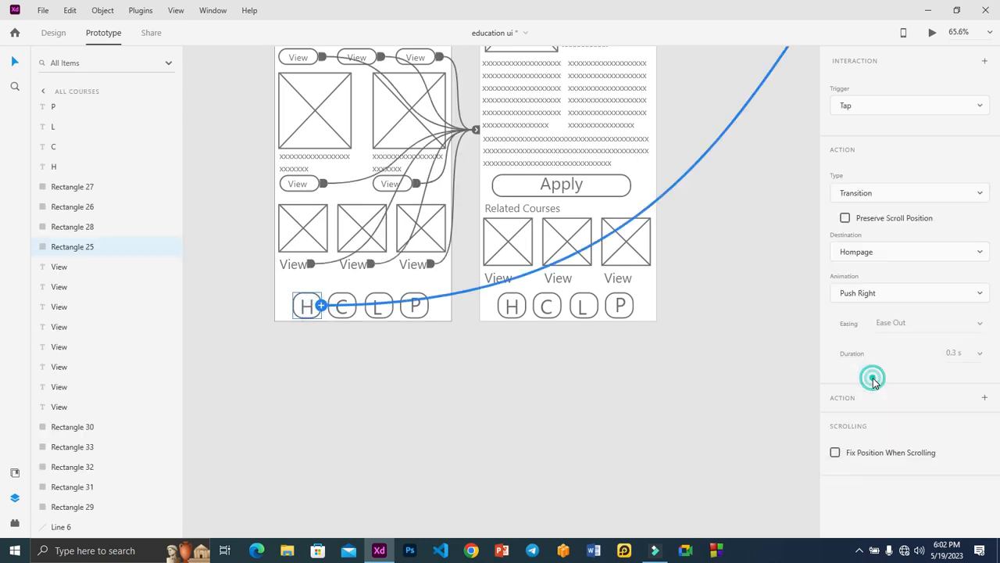
- Apply the Push Left animation to the Single Course transitions of the three View labels in All Courses' lowest course row
left_click(301, 264)
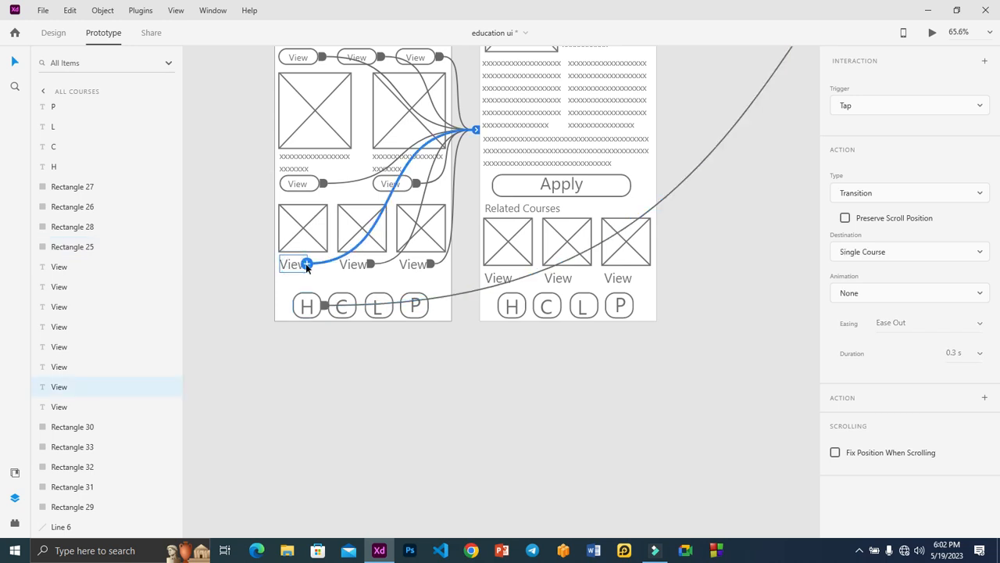
left_click(948, 295)
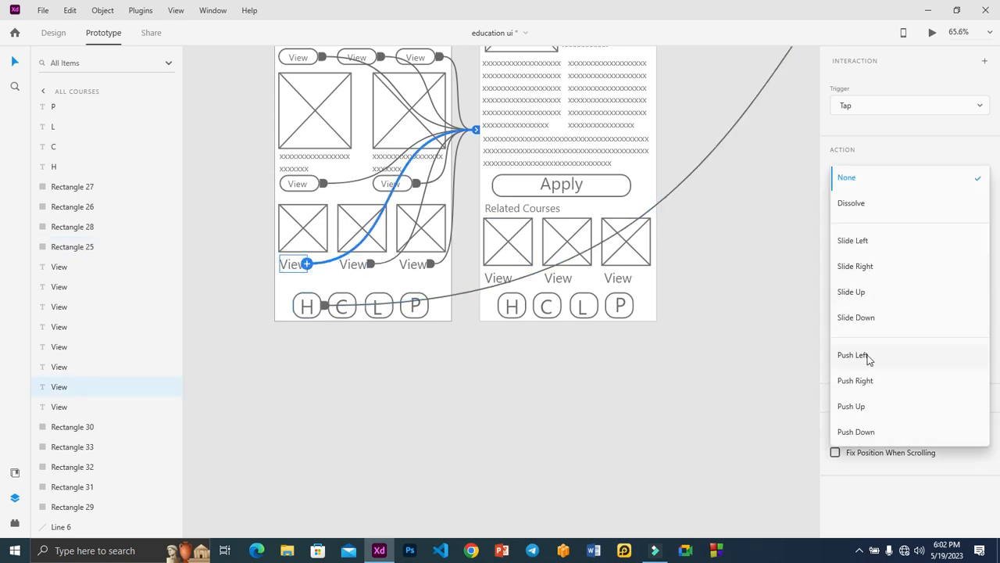
left_click(867, 357)
left_click(343, 265)
left_click(873, 293)
left_click(862, 353)
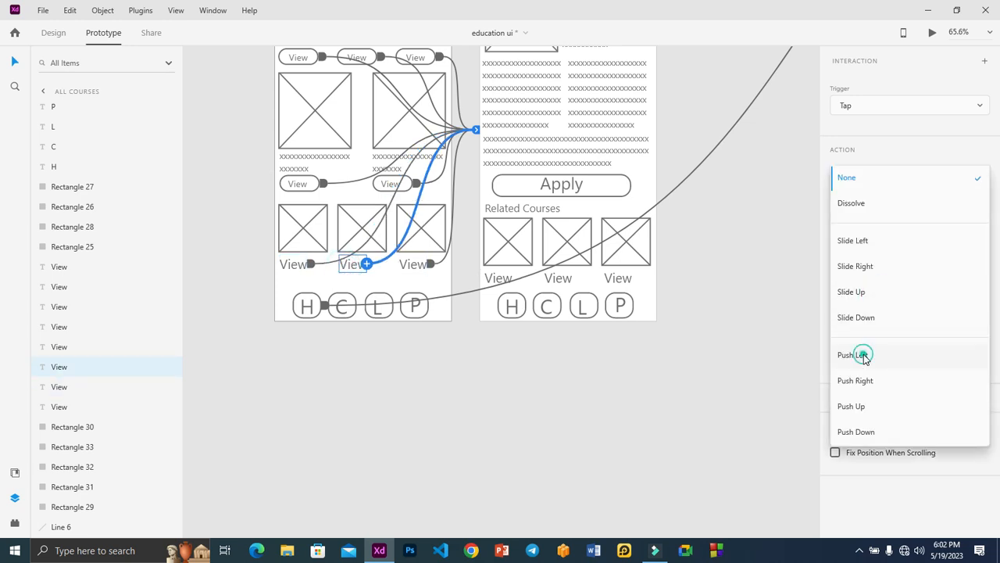
left_click(415, 268)
left_click(887, 295)
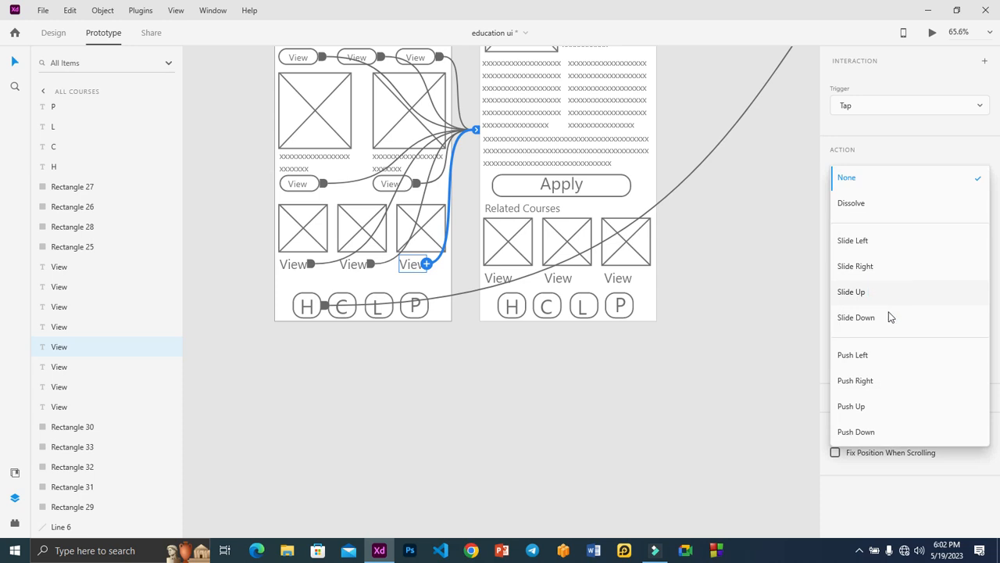
left_click(862, 355)
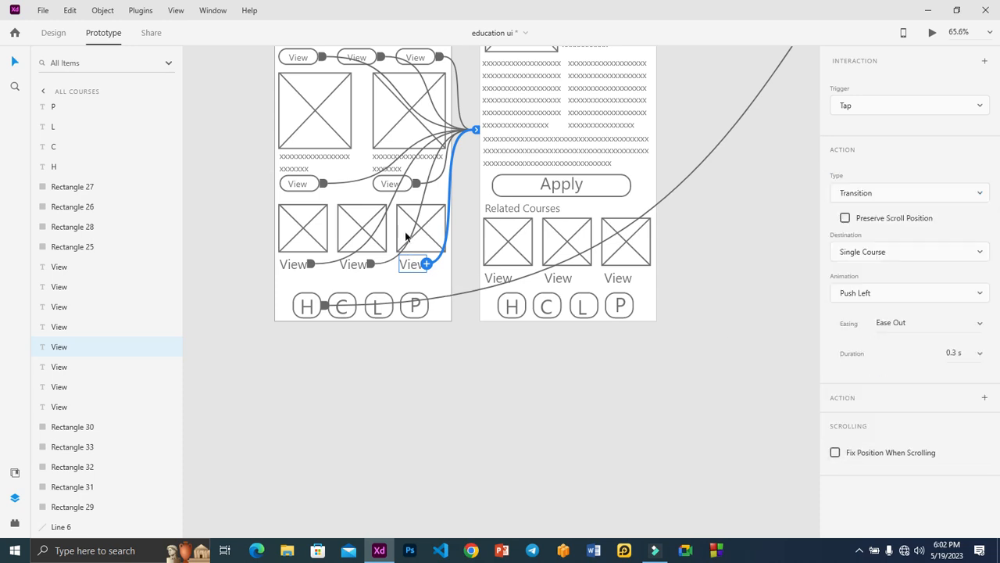
- Apply the Push Left animation to the Single Course transitions of the two View buttons in All Courses' middle row
left_click(406, 186)
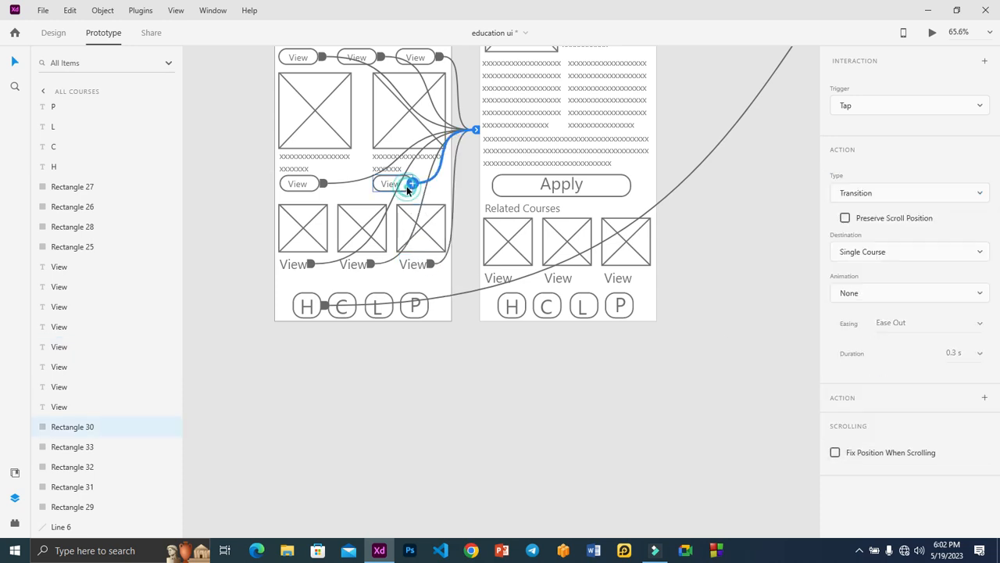
left_click(872, 293)
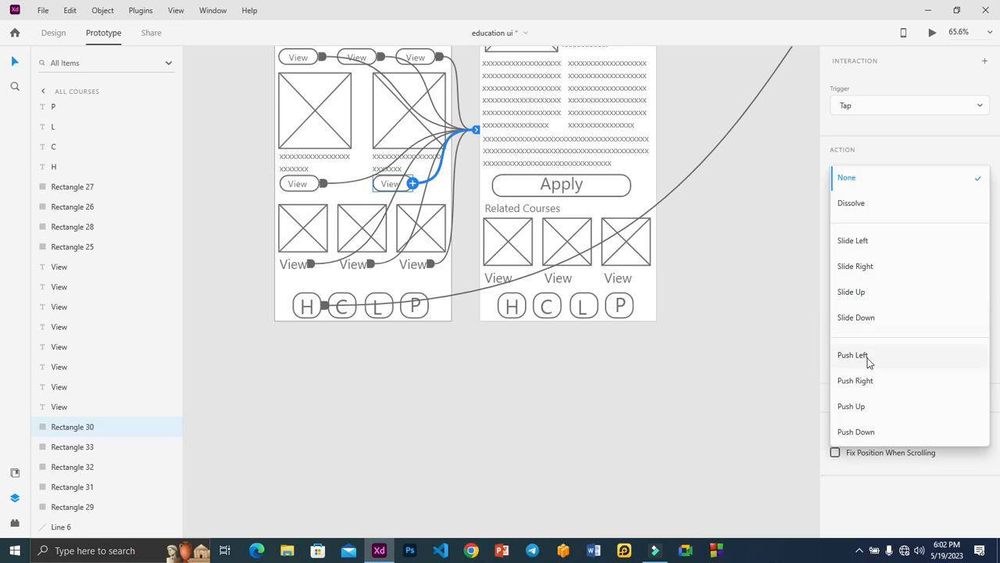
left_click(863, 356)
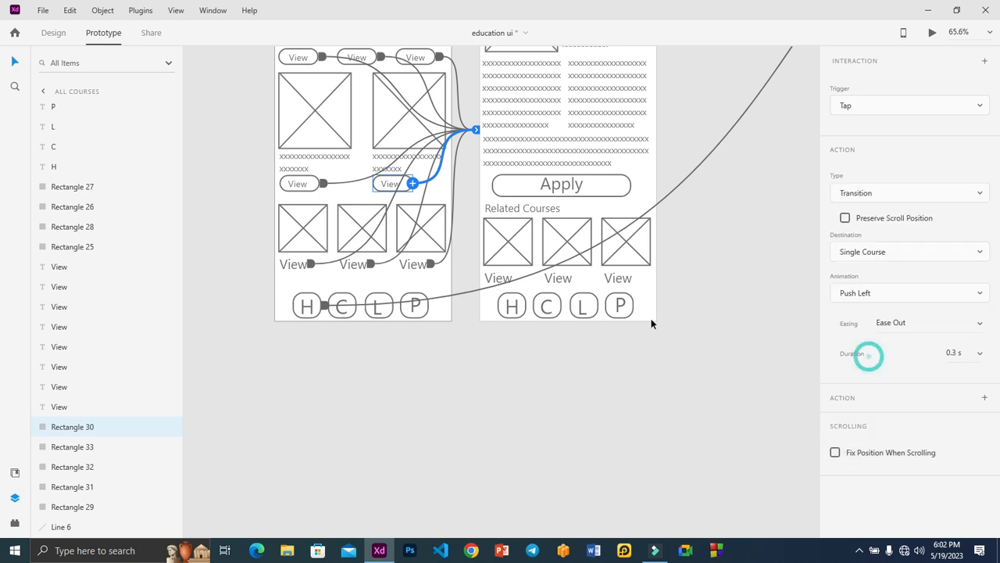
left_click(309, 188)
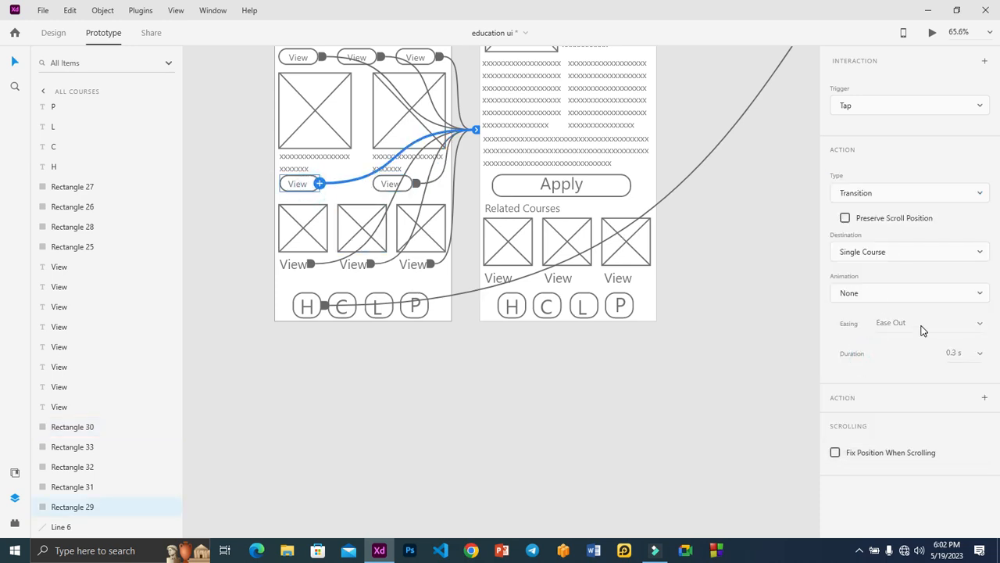
left_click(883, 292)
left_click(873, 354)
- Apply the Push Left animation to the Single Course transitions of the three View buttons in All Courses' first row
scroll(730, 337, "up", 2)
left_click(431, 150)
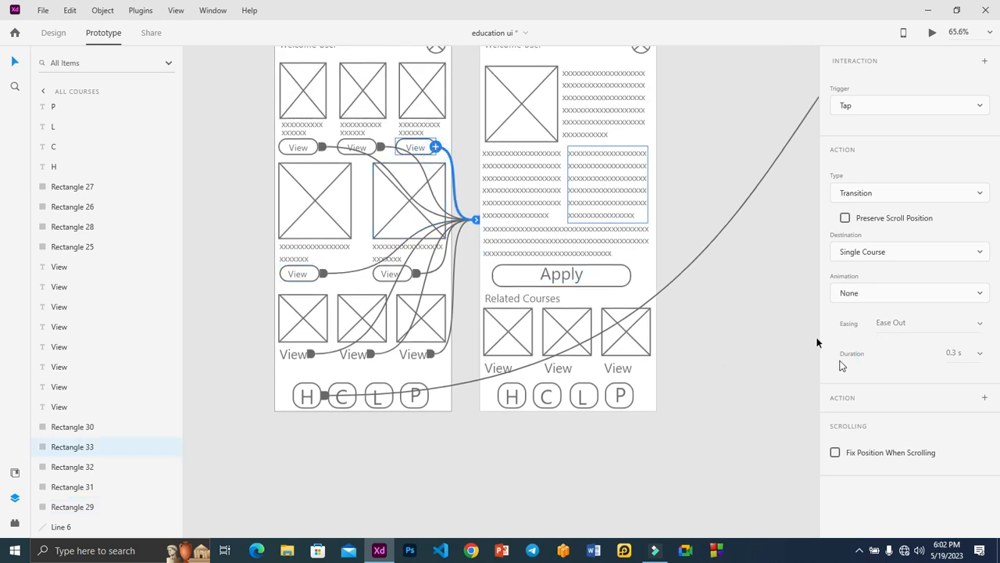
left_click(878, 292)
left_click(865, 353)
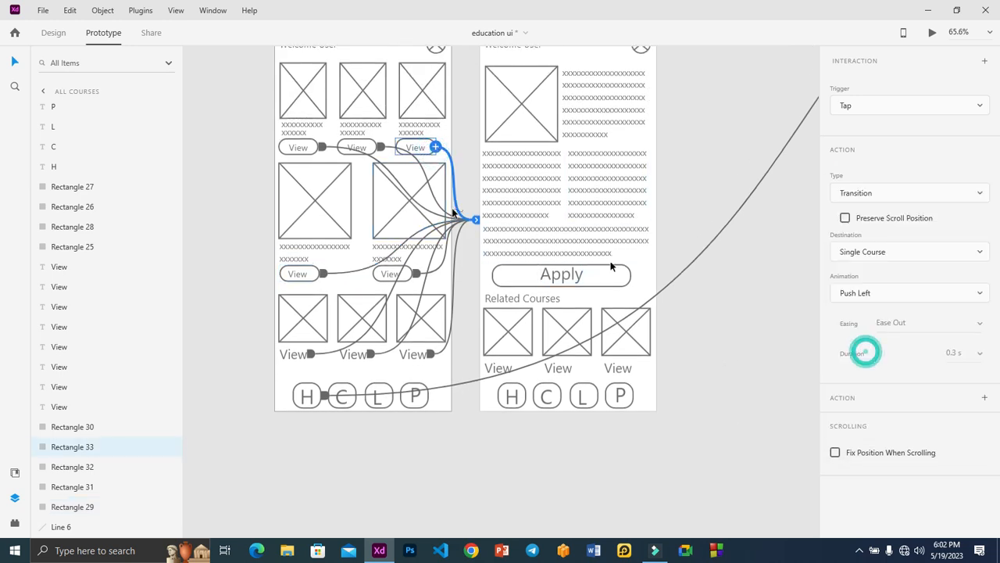
left_click(369, 150)
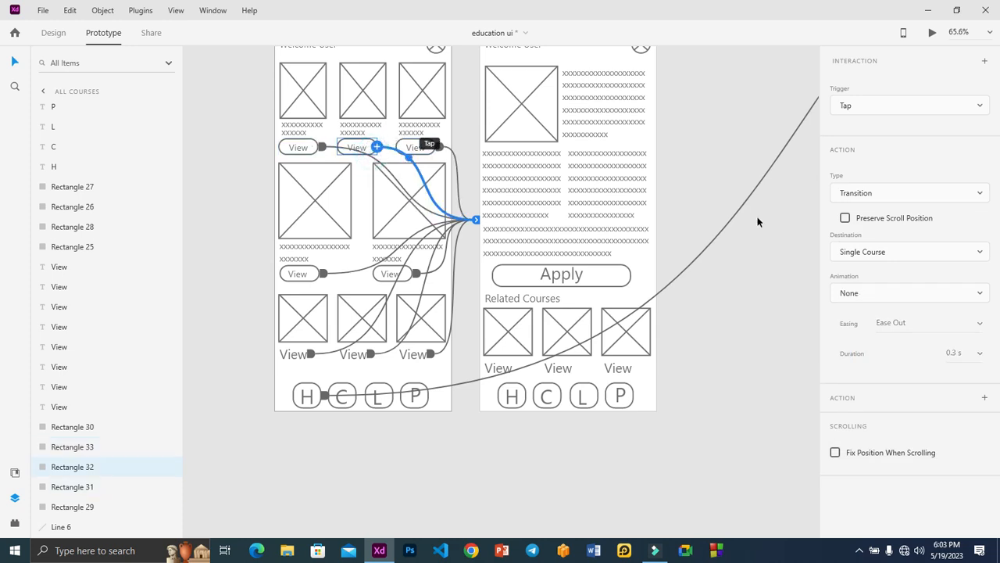
left_click(915, 291)
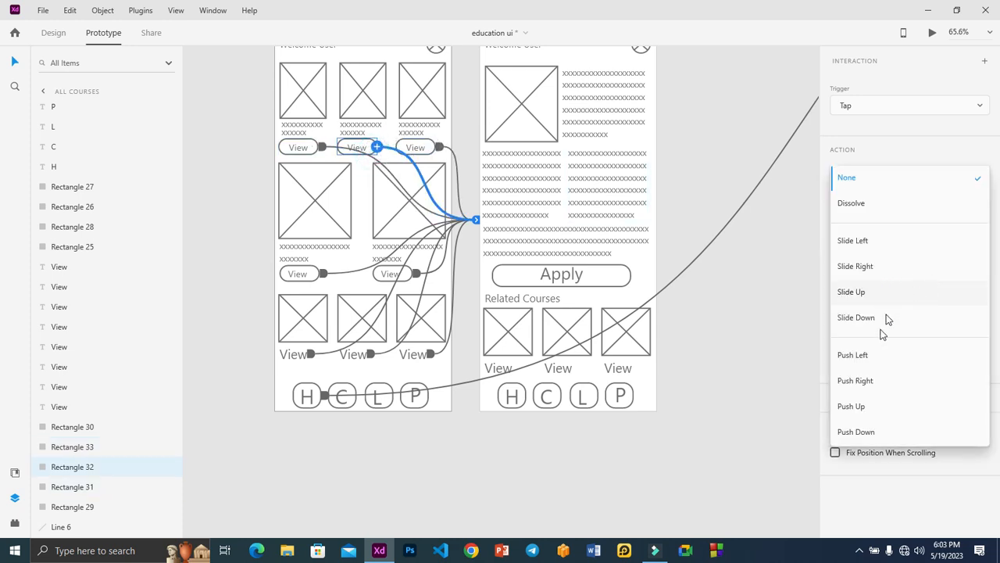
left_click(874, 356)
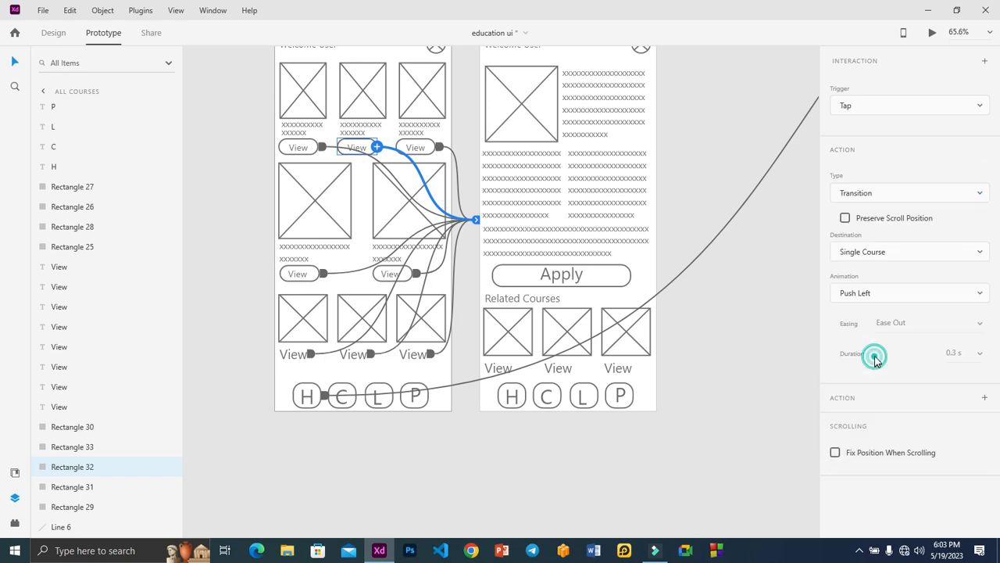
left_click(310, 151)
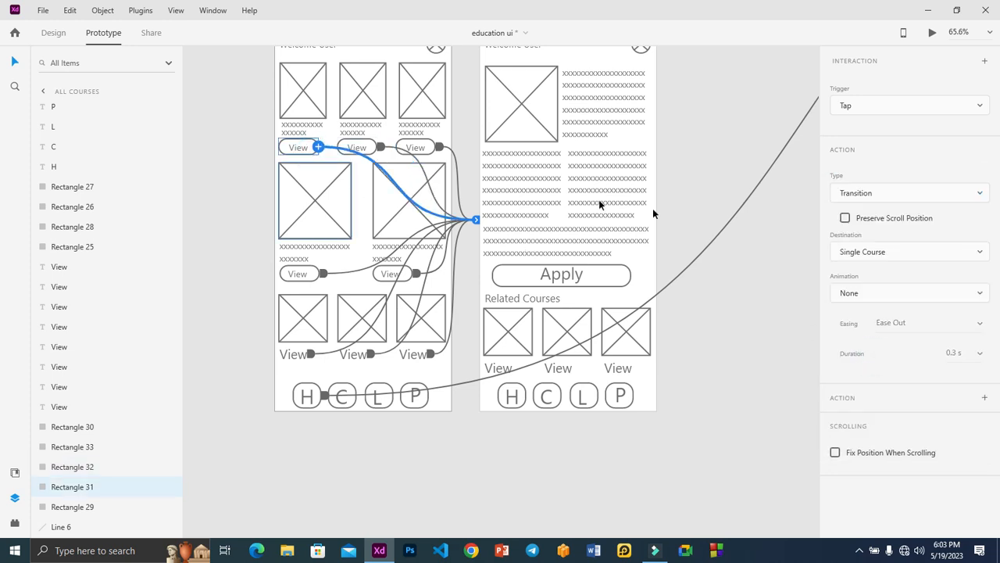
left_click(898, 294)
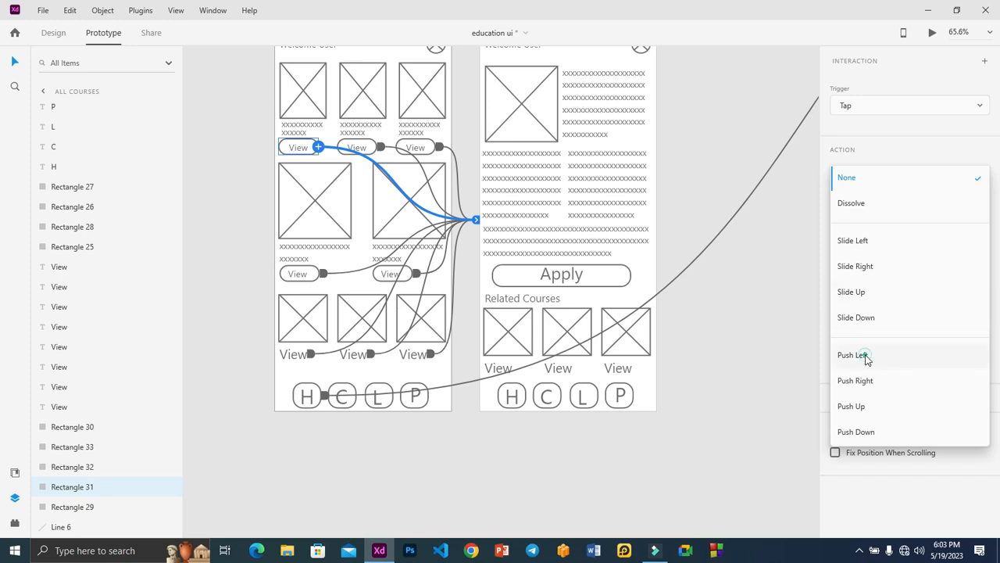
left_click(853, 354)
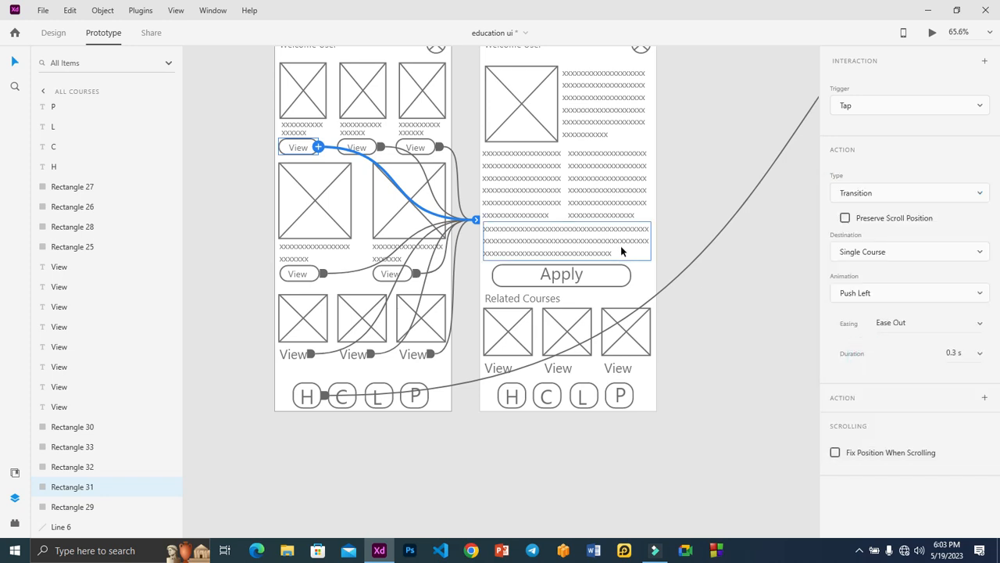
- Preview the prototype from the All Courses artboard and test the H and C boxes between Hompage and All Courses
scroll(620, 245, "up", 3)
scroll(621, 245, "up", 5)
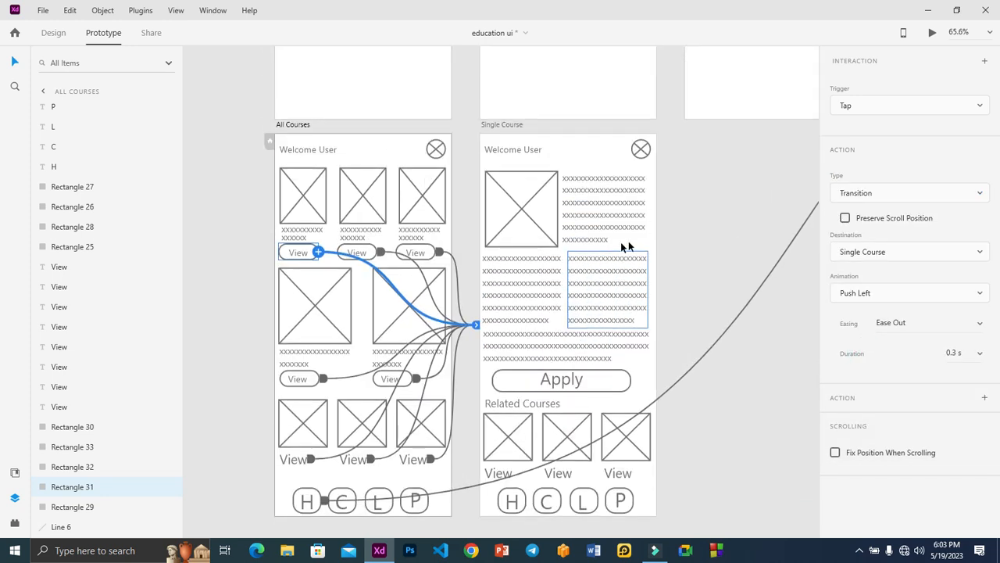
left_click(932, 33)
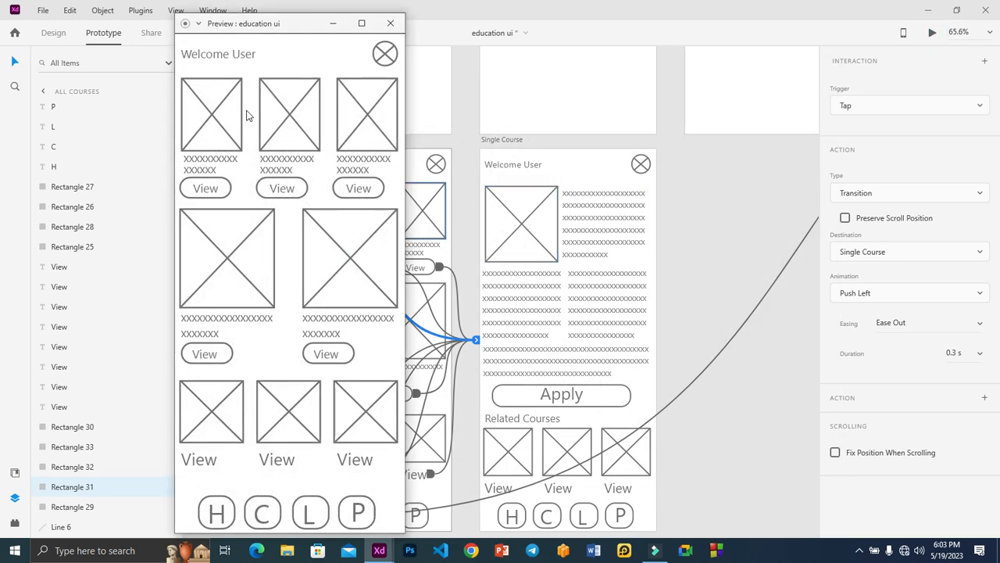
left_click(216, 515)
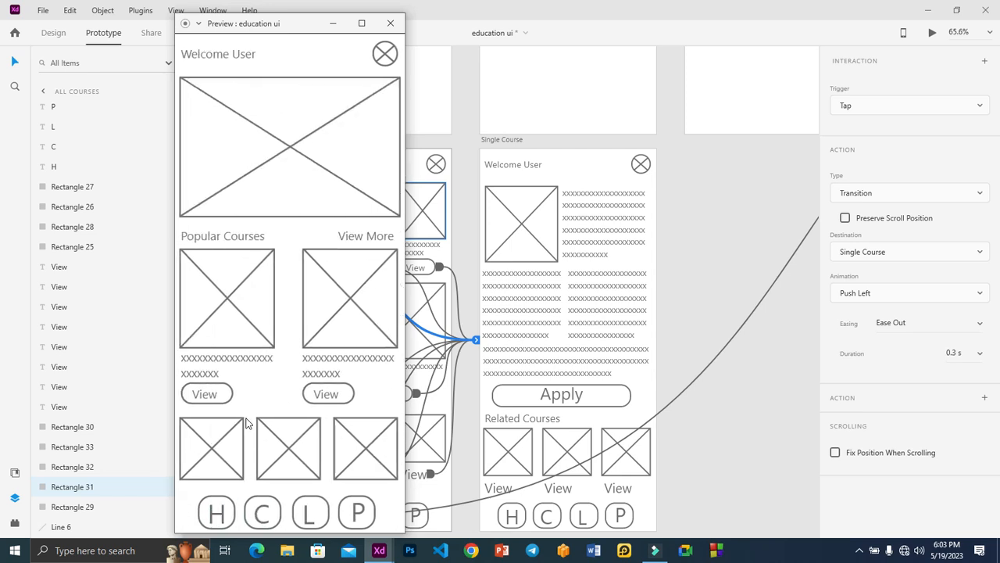
left_click(217, 514)
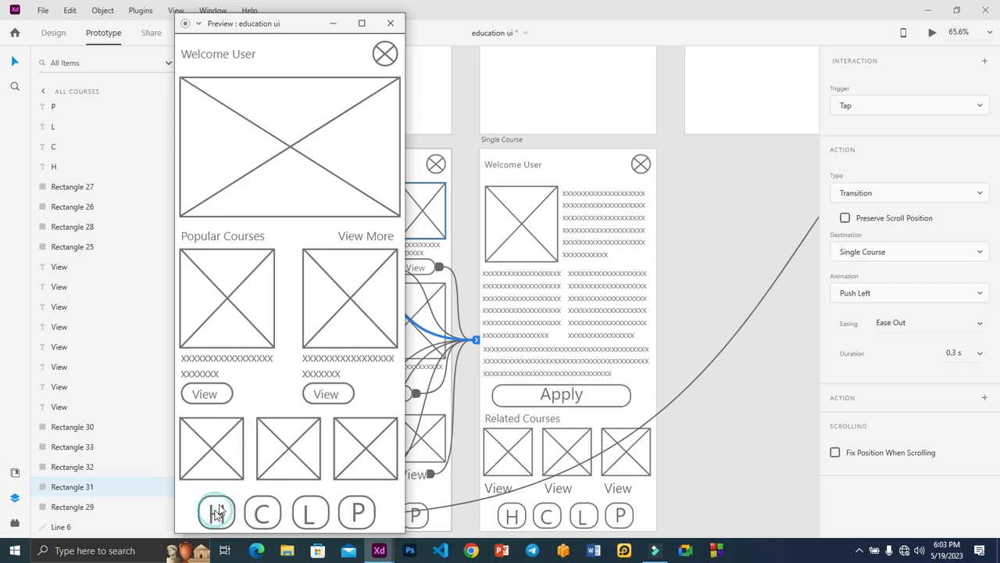
left_click(261, 514)
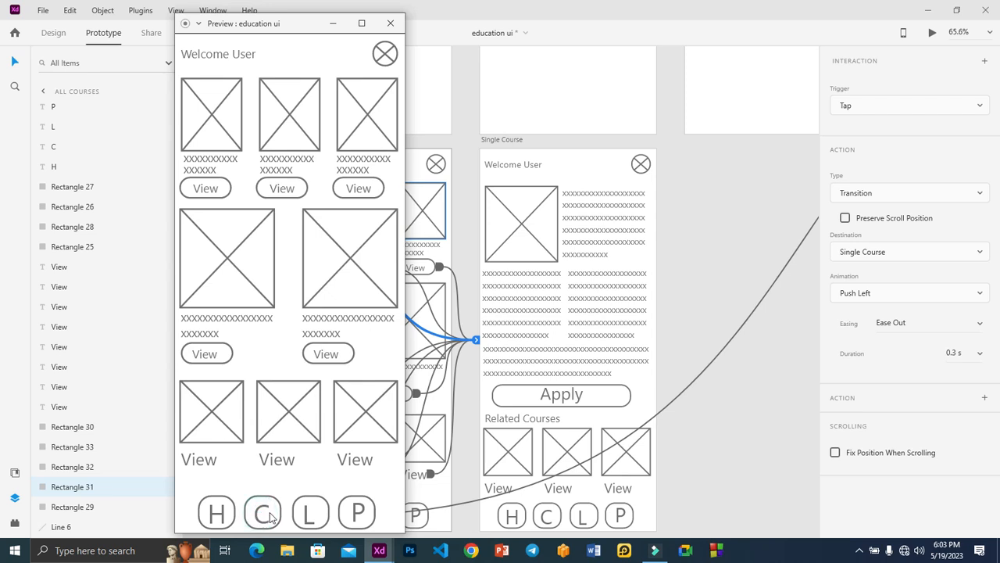
left_click(218, 513)
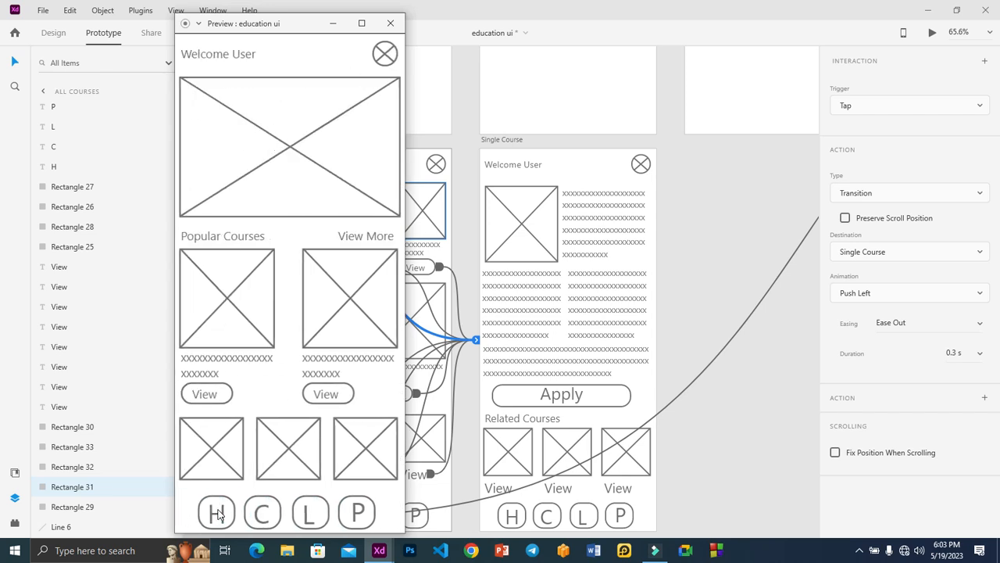
left_click(264, 516)
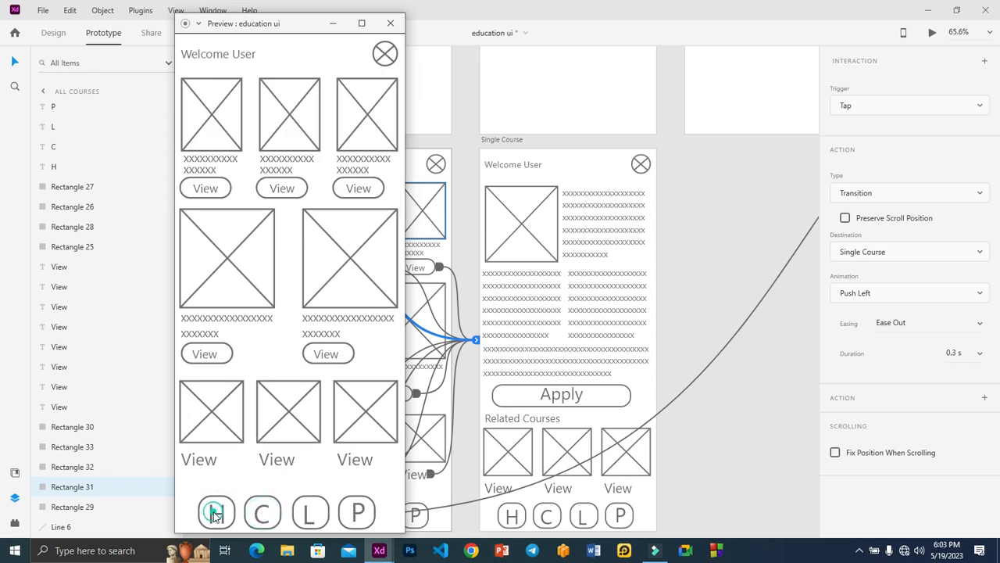
left_click(215, 514)
- Test the first Popular Courses View button in the preview, leaving Single Course once through H and once through C
left_click(223, 399)
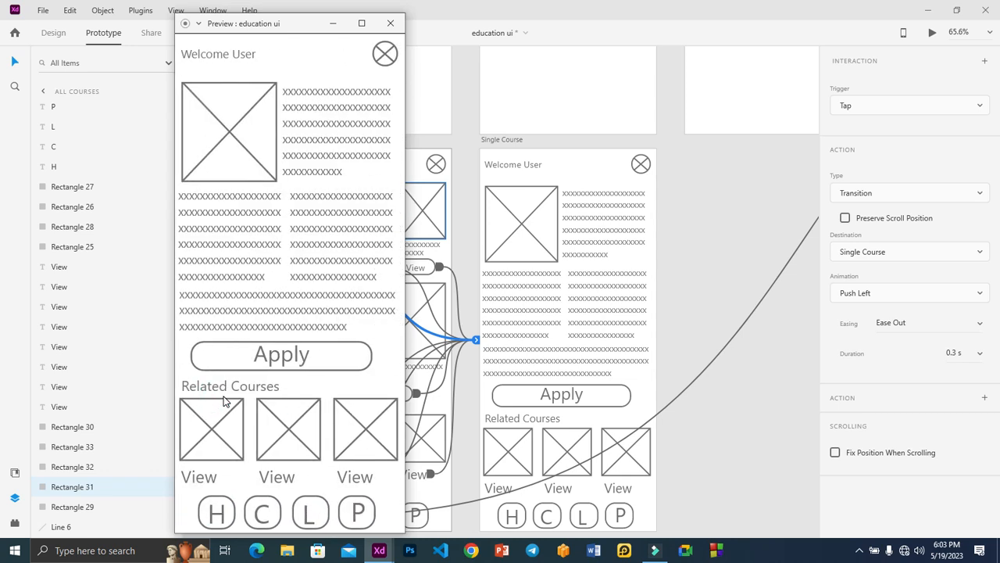
left_click(217, 513)
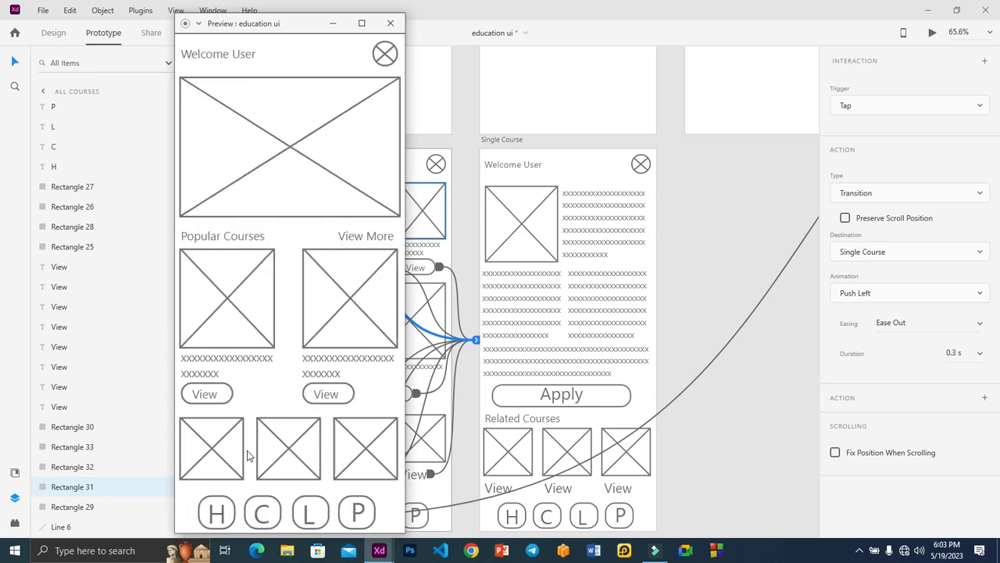
left_click(207, 394)
left_click(255, 518)
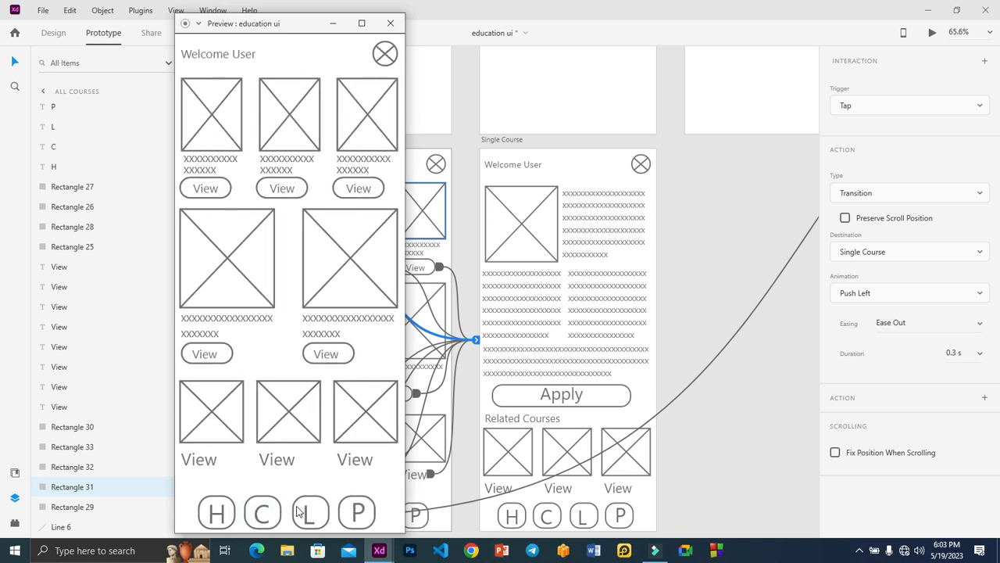
- Test the C box on All Courses in the preview, then go to Hompage through H and back through C
left_click(257, 511)
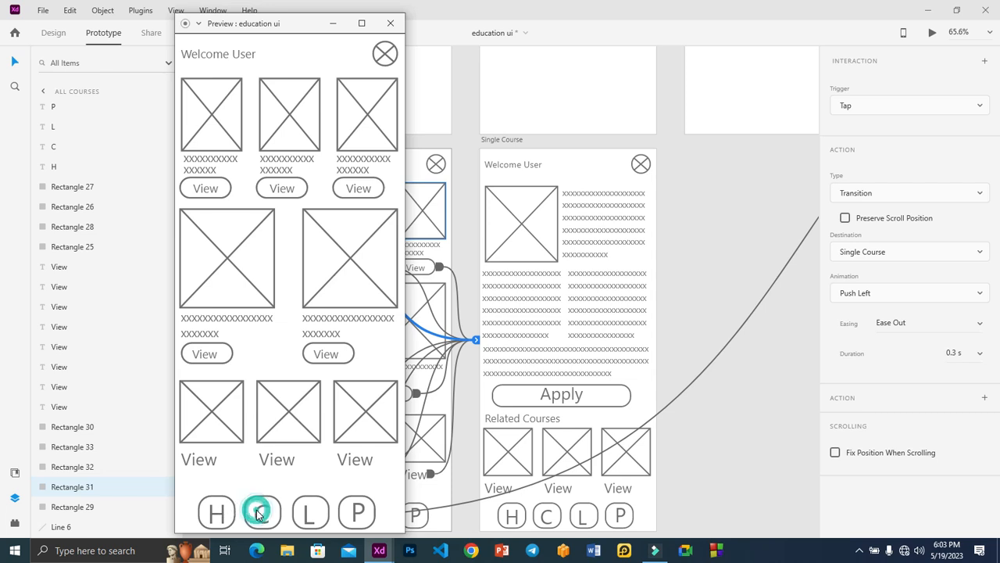
left_click(266, 512)
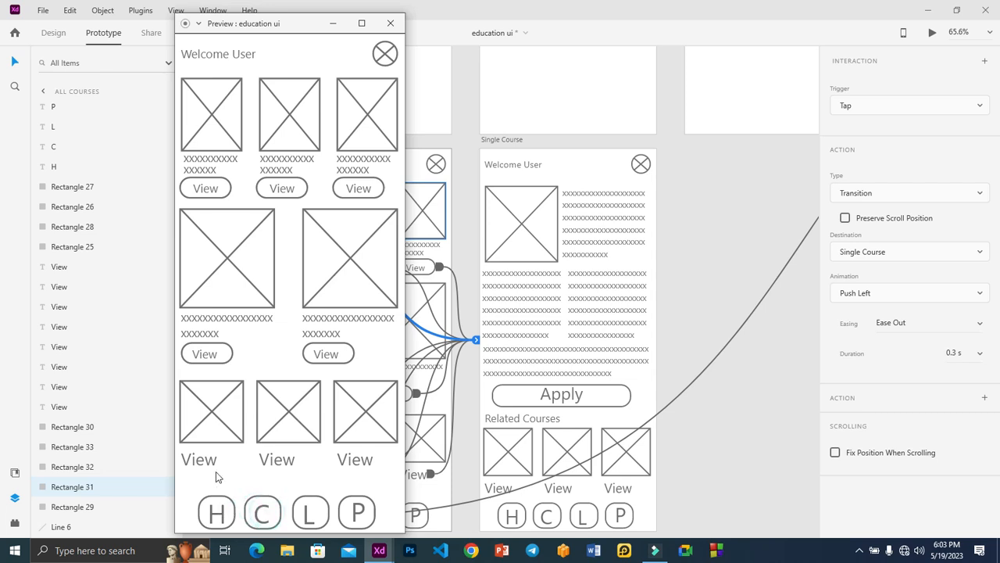
left_click(212, 512)
left_click(262, 512)
- Inspect the transition settings of Single Course's C box and of the C and H boxes on All Courses
left_click(707, 431)
scroll(359, 509, "down", 1)
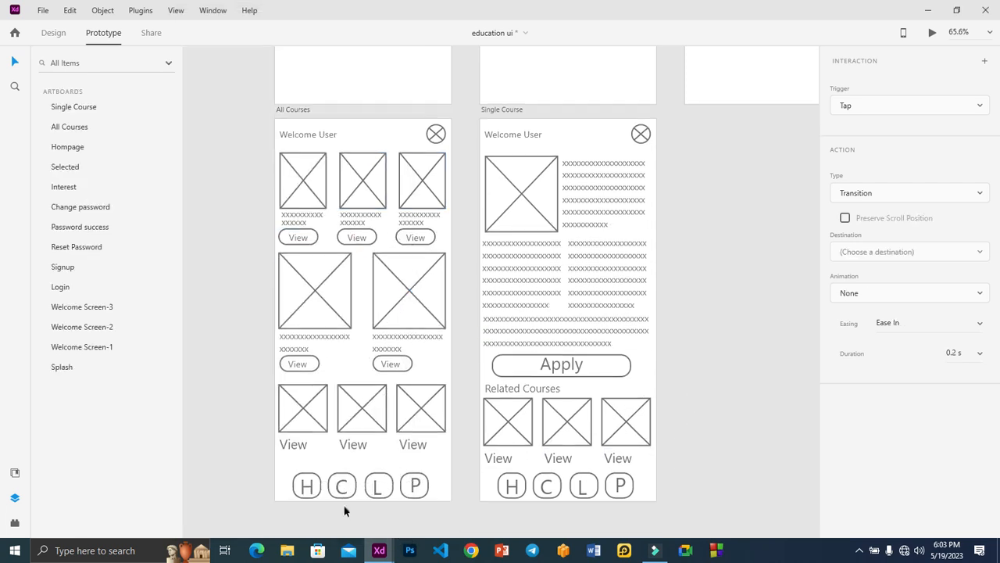
left_click(550, 486)
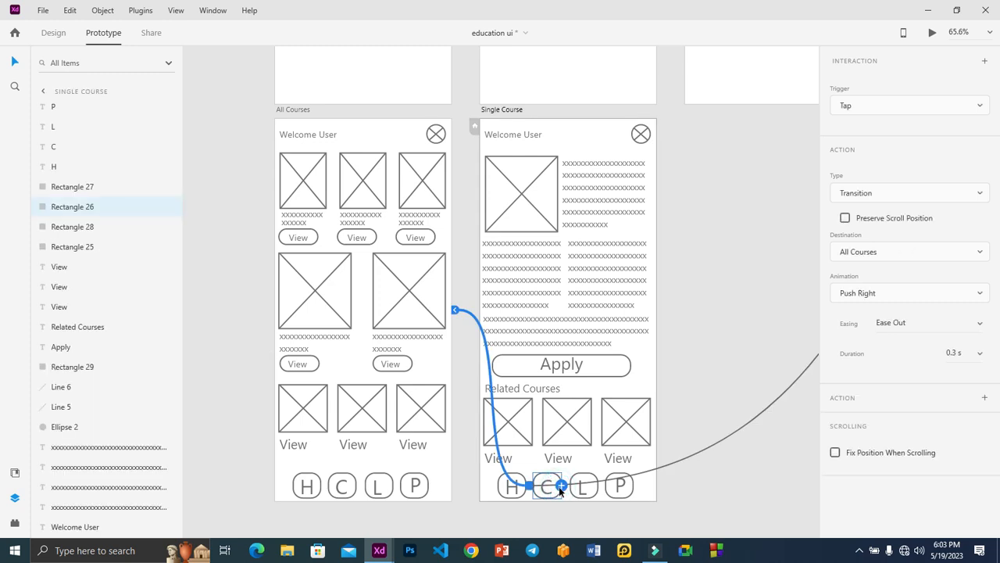
left_click(556, 493)
left_click(345, 491)
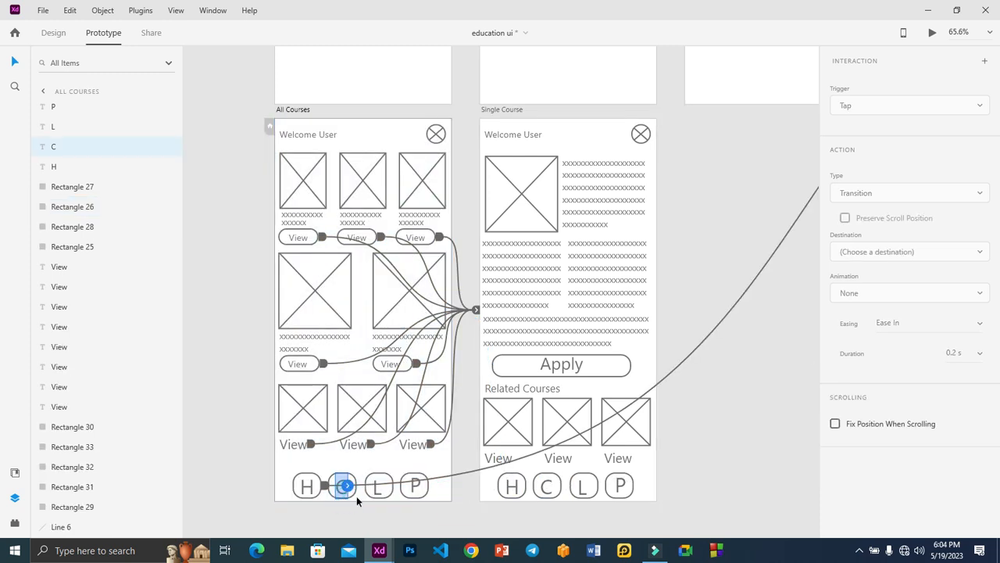
left_click(356, 495)
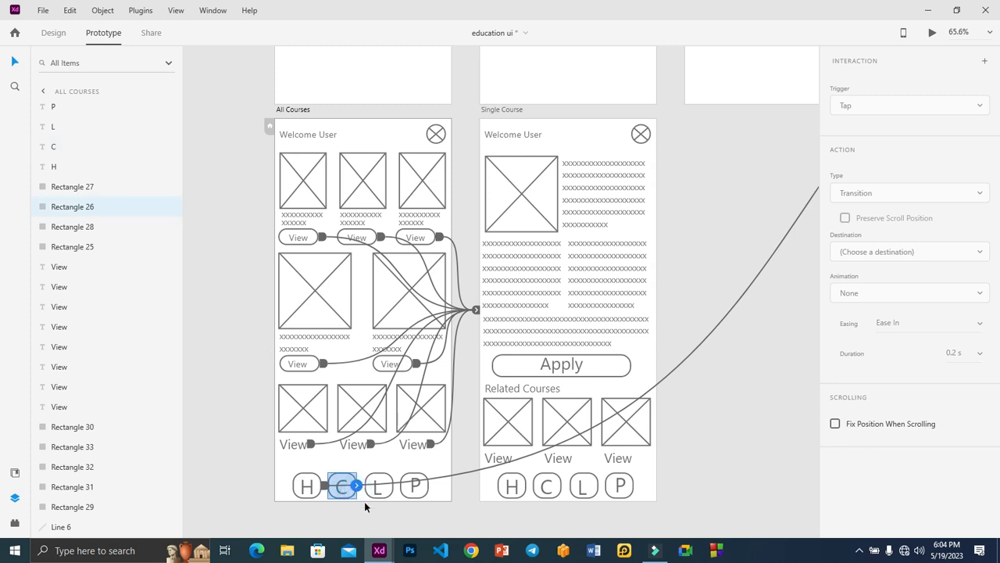
left_click(360, 496)
left_click(355, 495)
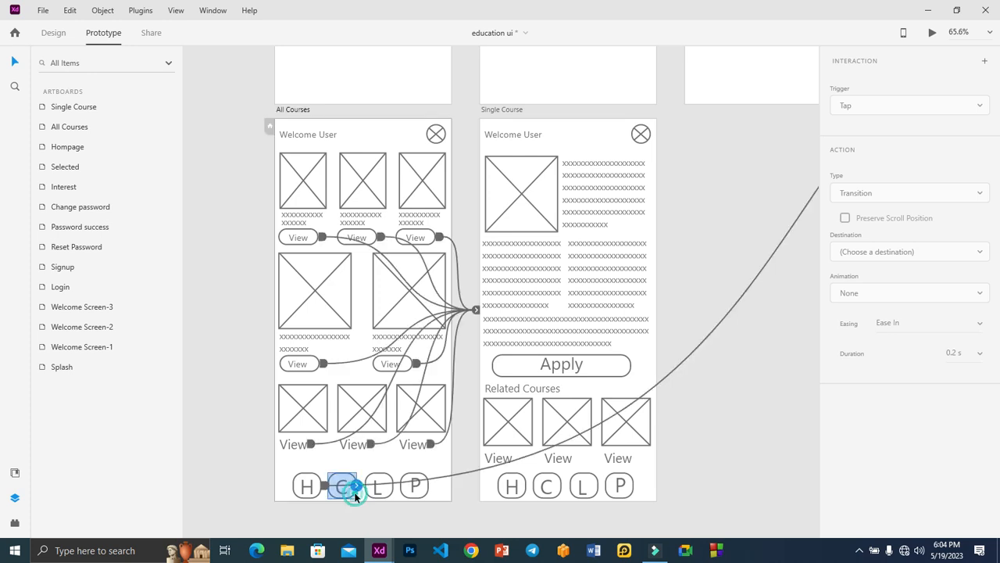
left_click(319, 494)
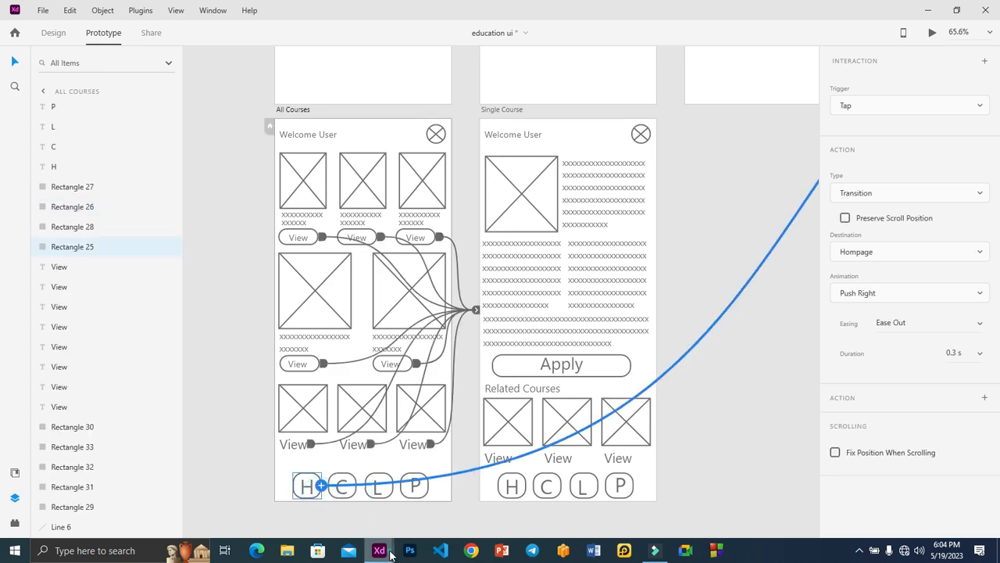
- Return to the open preview and retest the C and H boxes between All Courses and Hompage
left_click(451, 493)
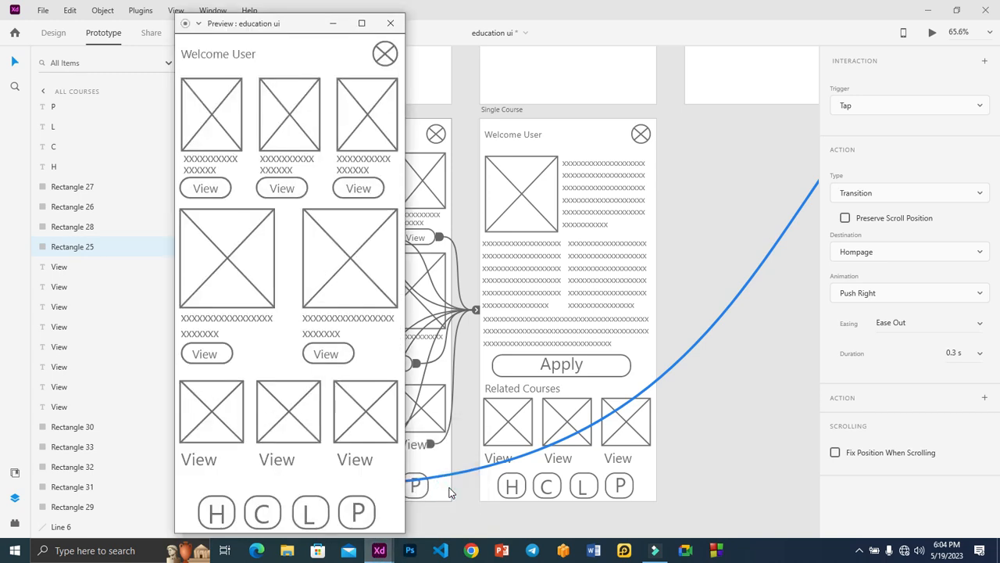
left_click(266, 515)
left_click(262, 518)
left_click(218, 516)
left_click(263, 515)
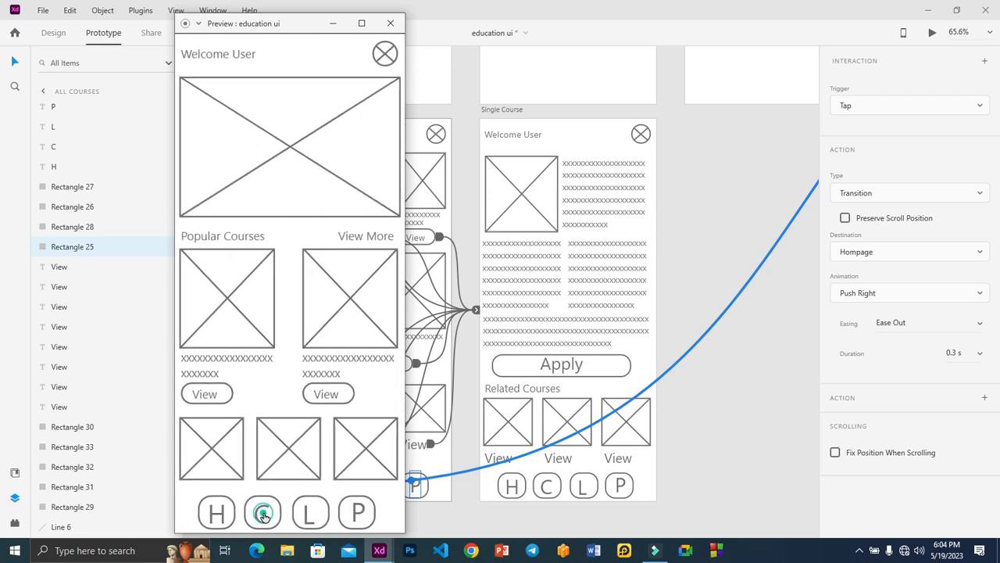
- Apply the Push Left animation to the All Courses transition of Hompage's C box
left_click(696, 380)
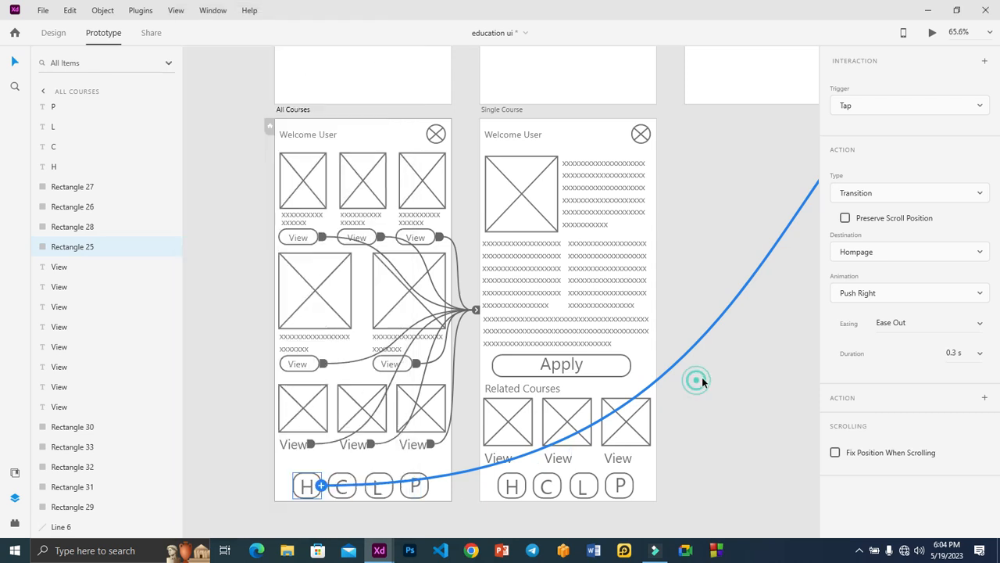
left_click(760, 289)
left_click_drag(764, 288, 533, 350)
left_click_drag(711, 320, 435, 354)
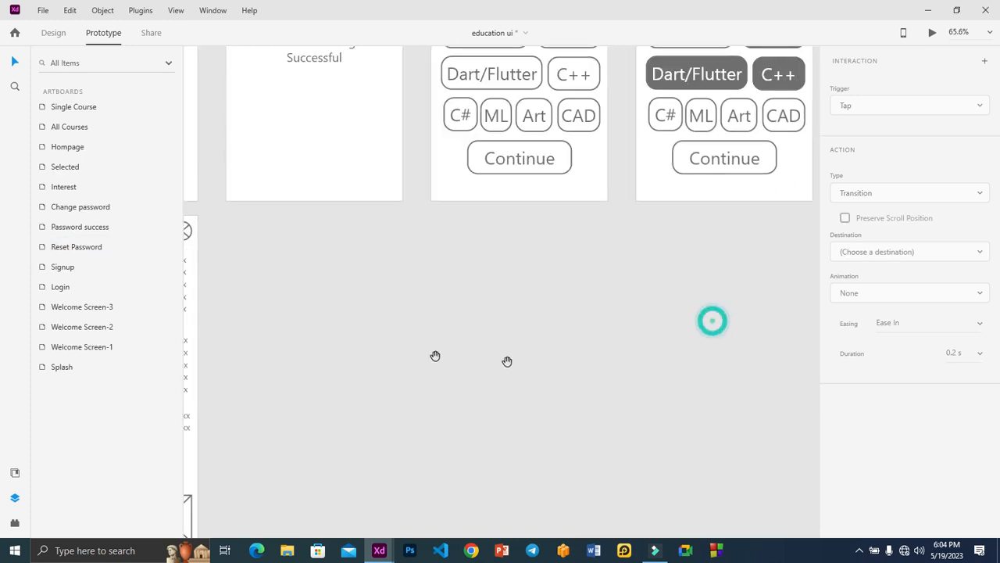
left_click_drag(609, 368, 312, 335)
left_click_drag(590, 350, 402, 433)
left_click(404, 242)
left_click(424, 280)
left_click(406, 239)
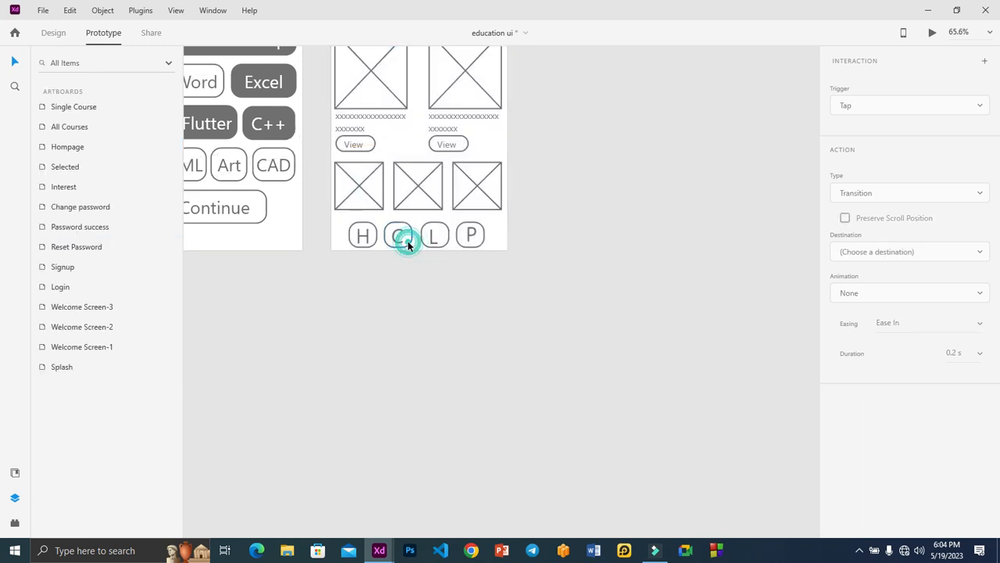
left_click(873, 294)
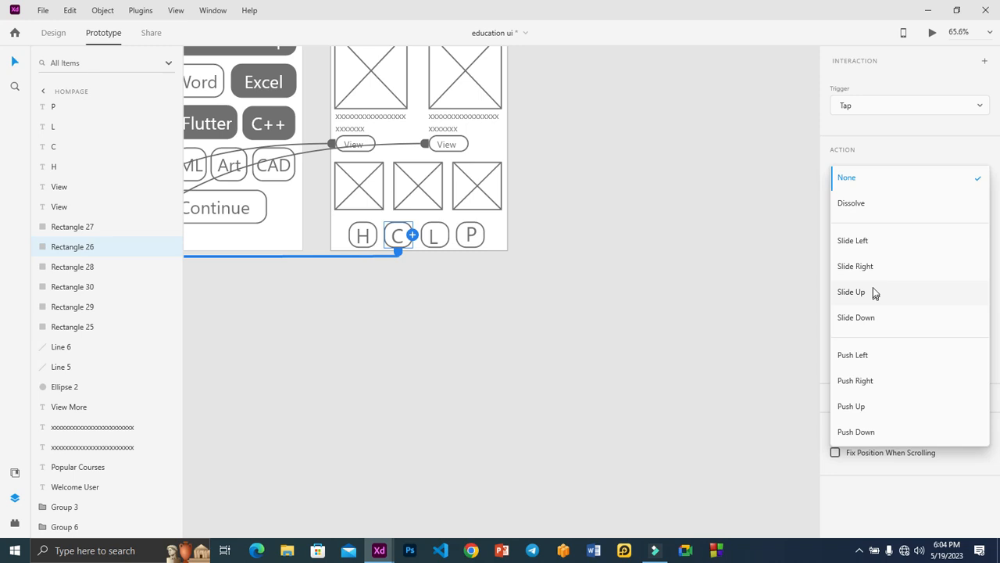
left_click(875, 356)
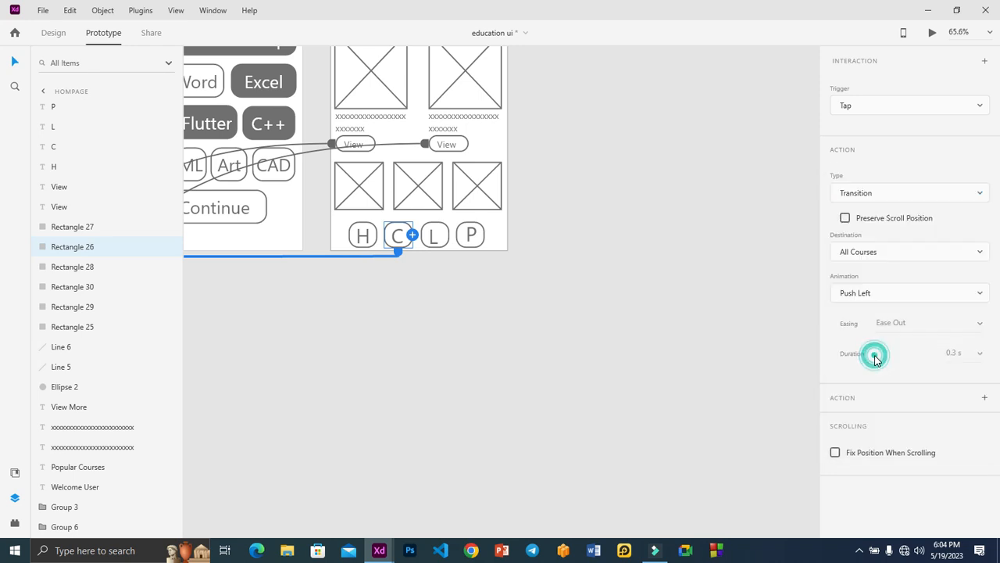
- Preview the prototype from Hompage and test going to All Courses through C and back through H
left_click(935, 33)
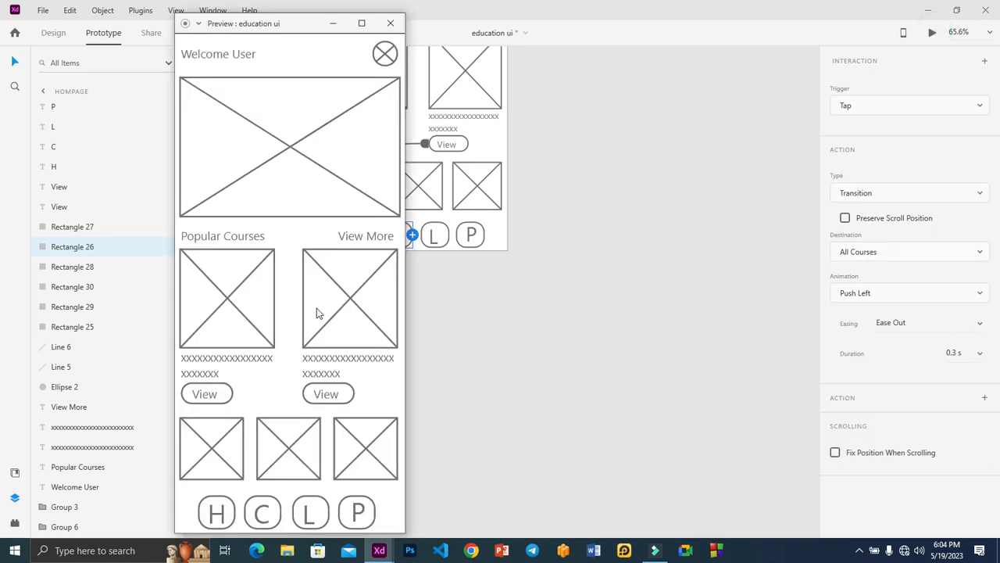
left_click(266, 511)
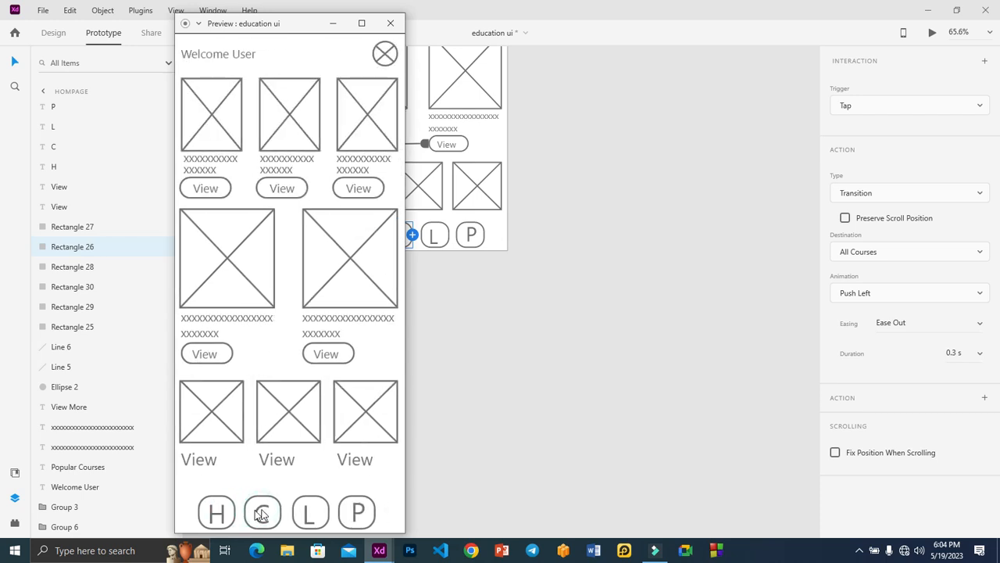
left_click(262, 512)
left_click(219, 514)
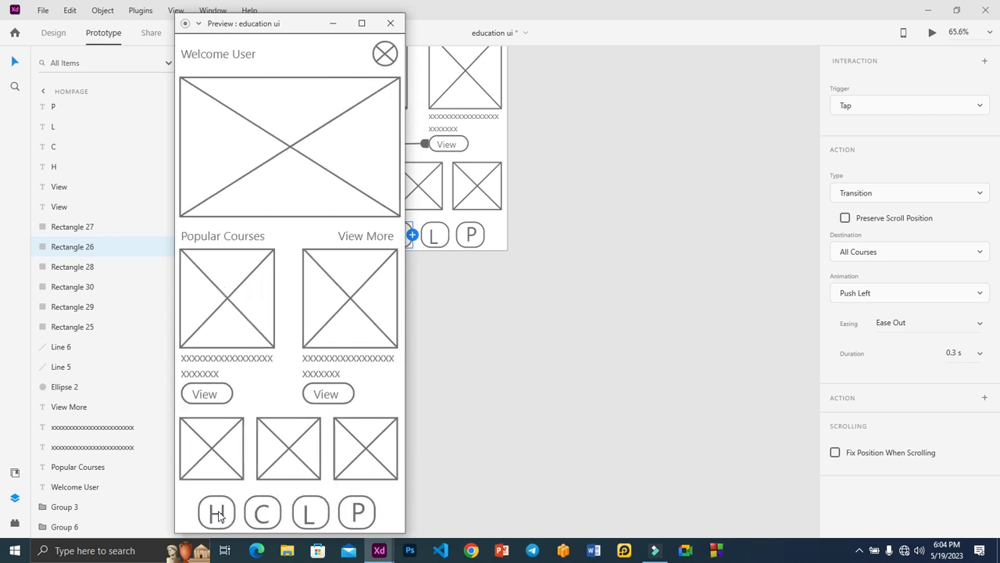
- Test the first Popular Courses View button, leaving Single Course through H and then through C, and move the preview window off the Hompage artboard
left_click(213, 393)
left_click(223, 513)
left_click(222, 395)
left_click(263, 515)
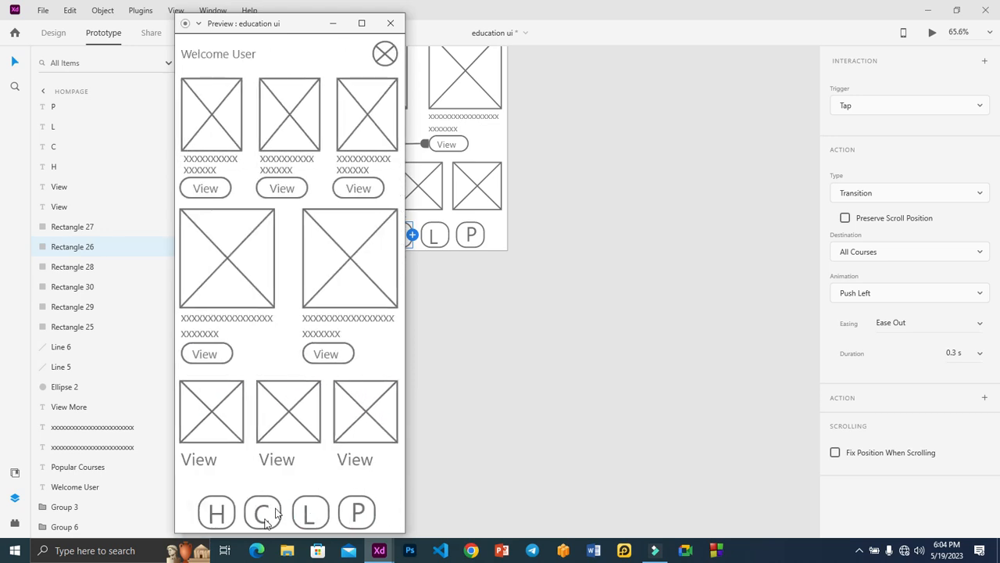
left_click_drag(305, 35, 689, 41)
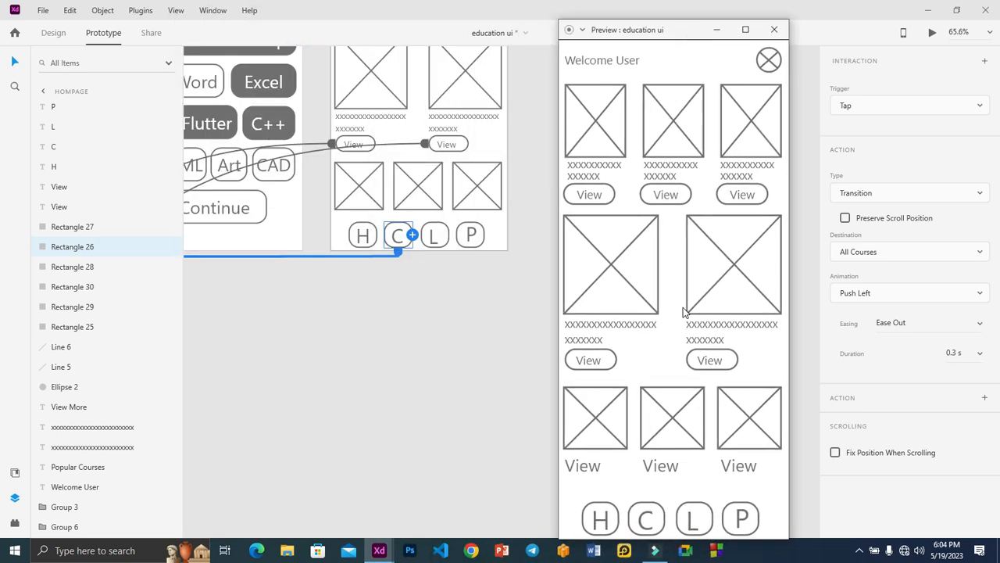